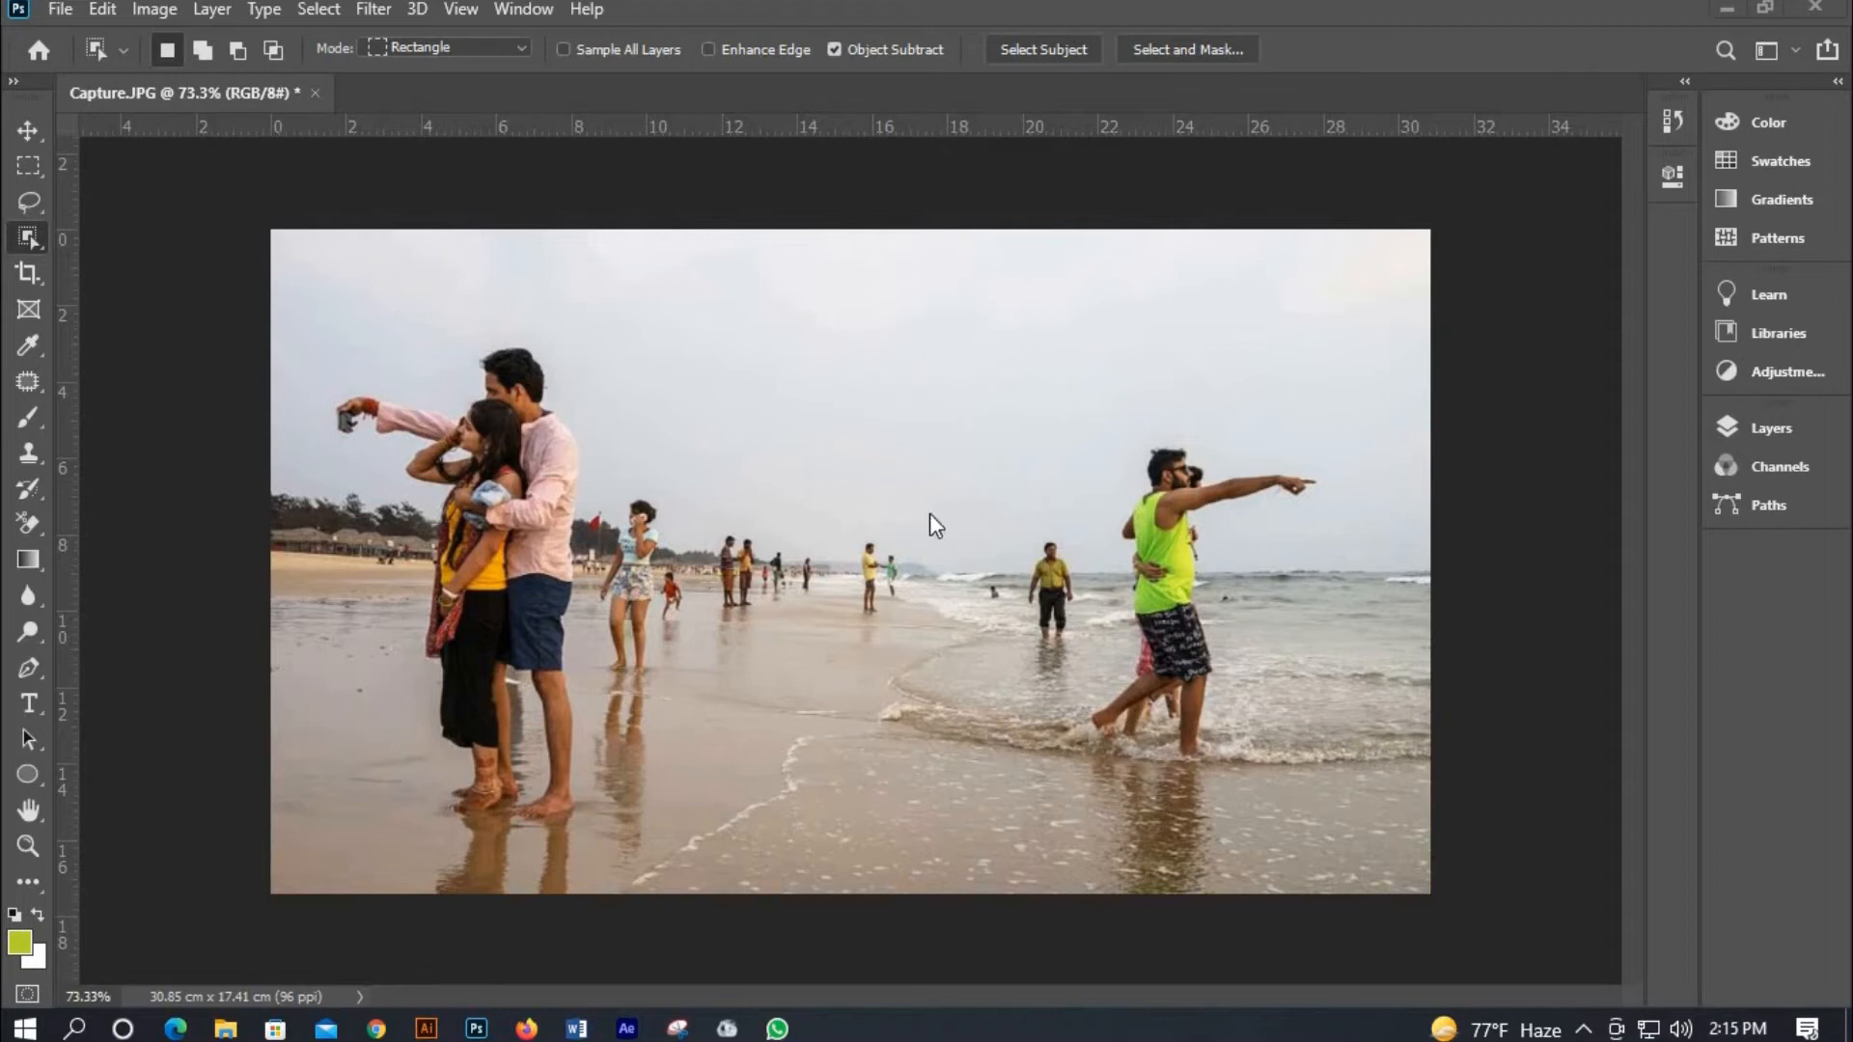
Select the pointing man and the woman behind him in the water with the Object Selection tool.
{"action": "right_click", "coordinate": [38, 243]}
{"action": "left_click", "coordinate": [127, 237]}
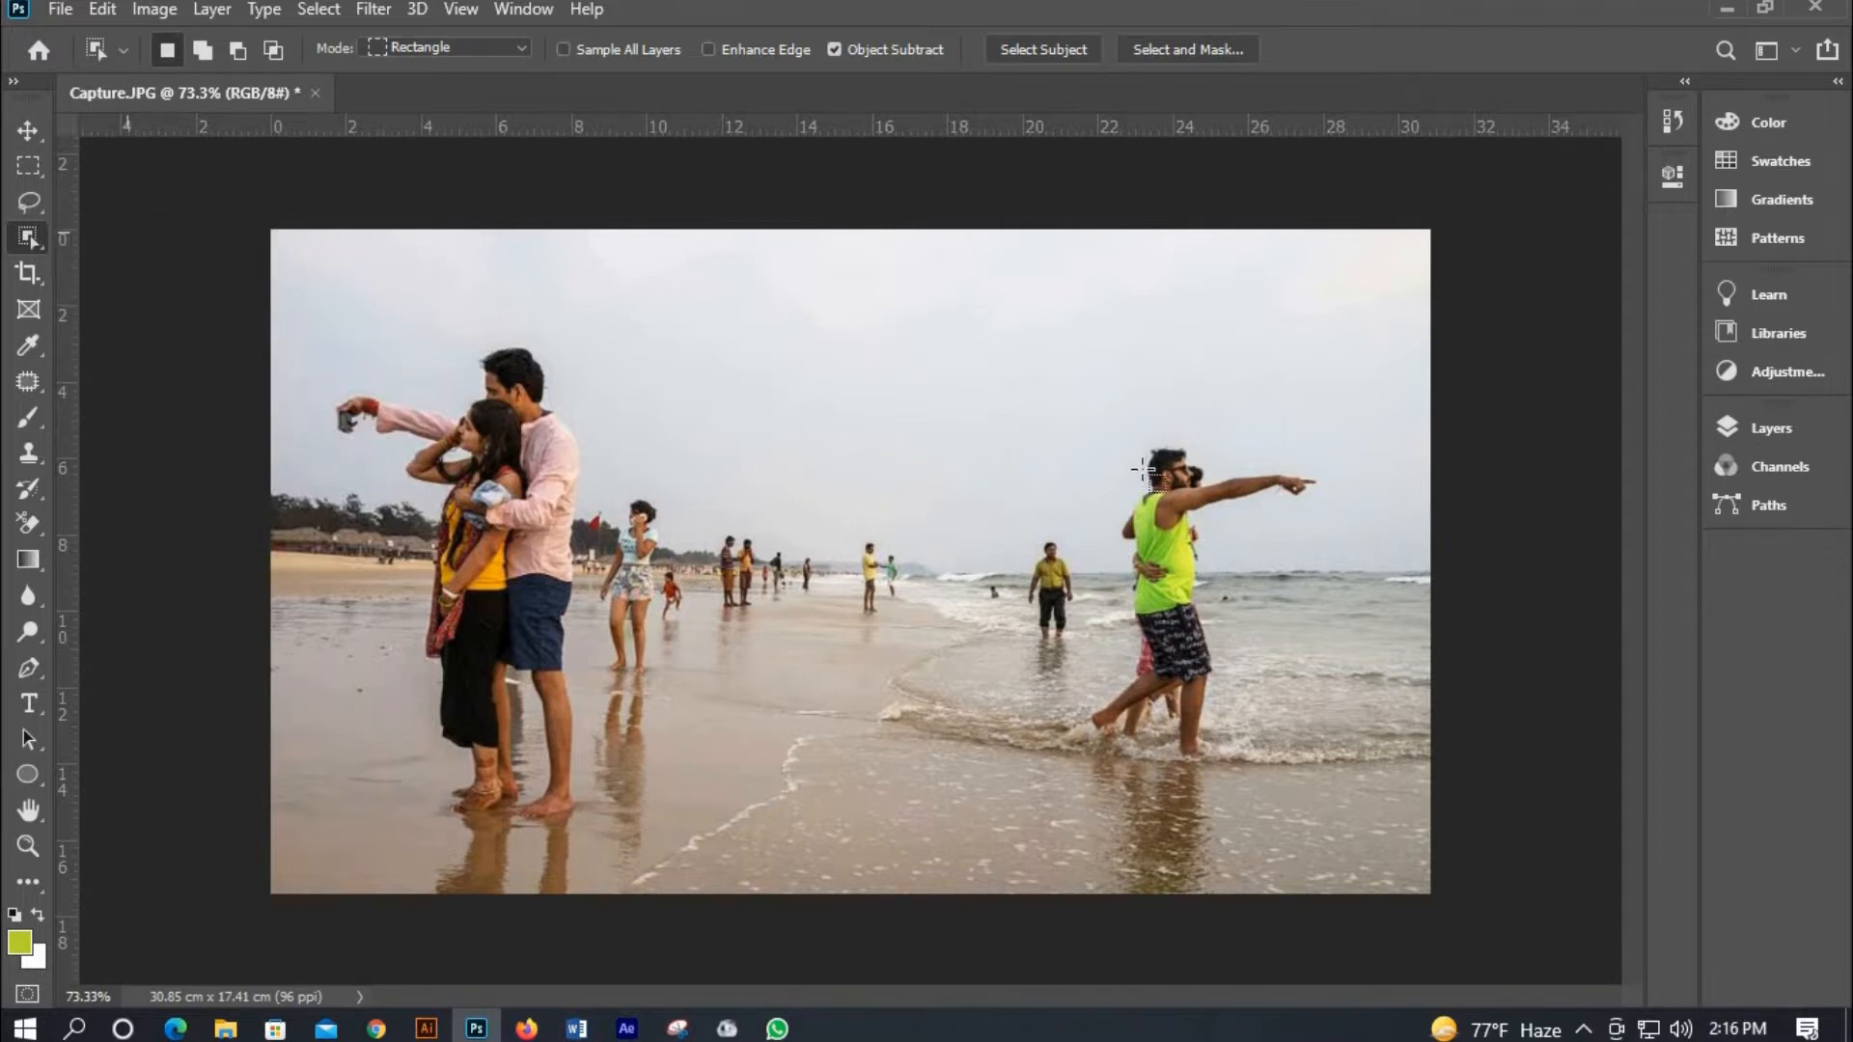
{"action": "left_click_drag", "start_coordinate": [1091, 436], "coordinate": [1349, 739]}
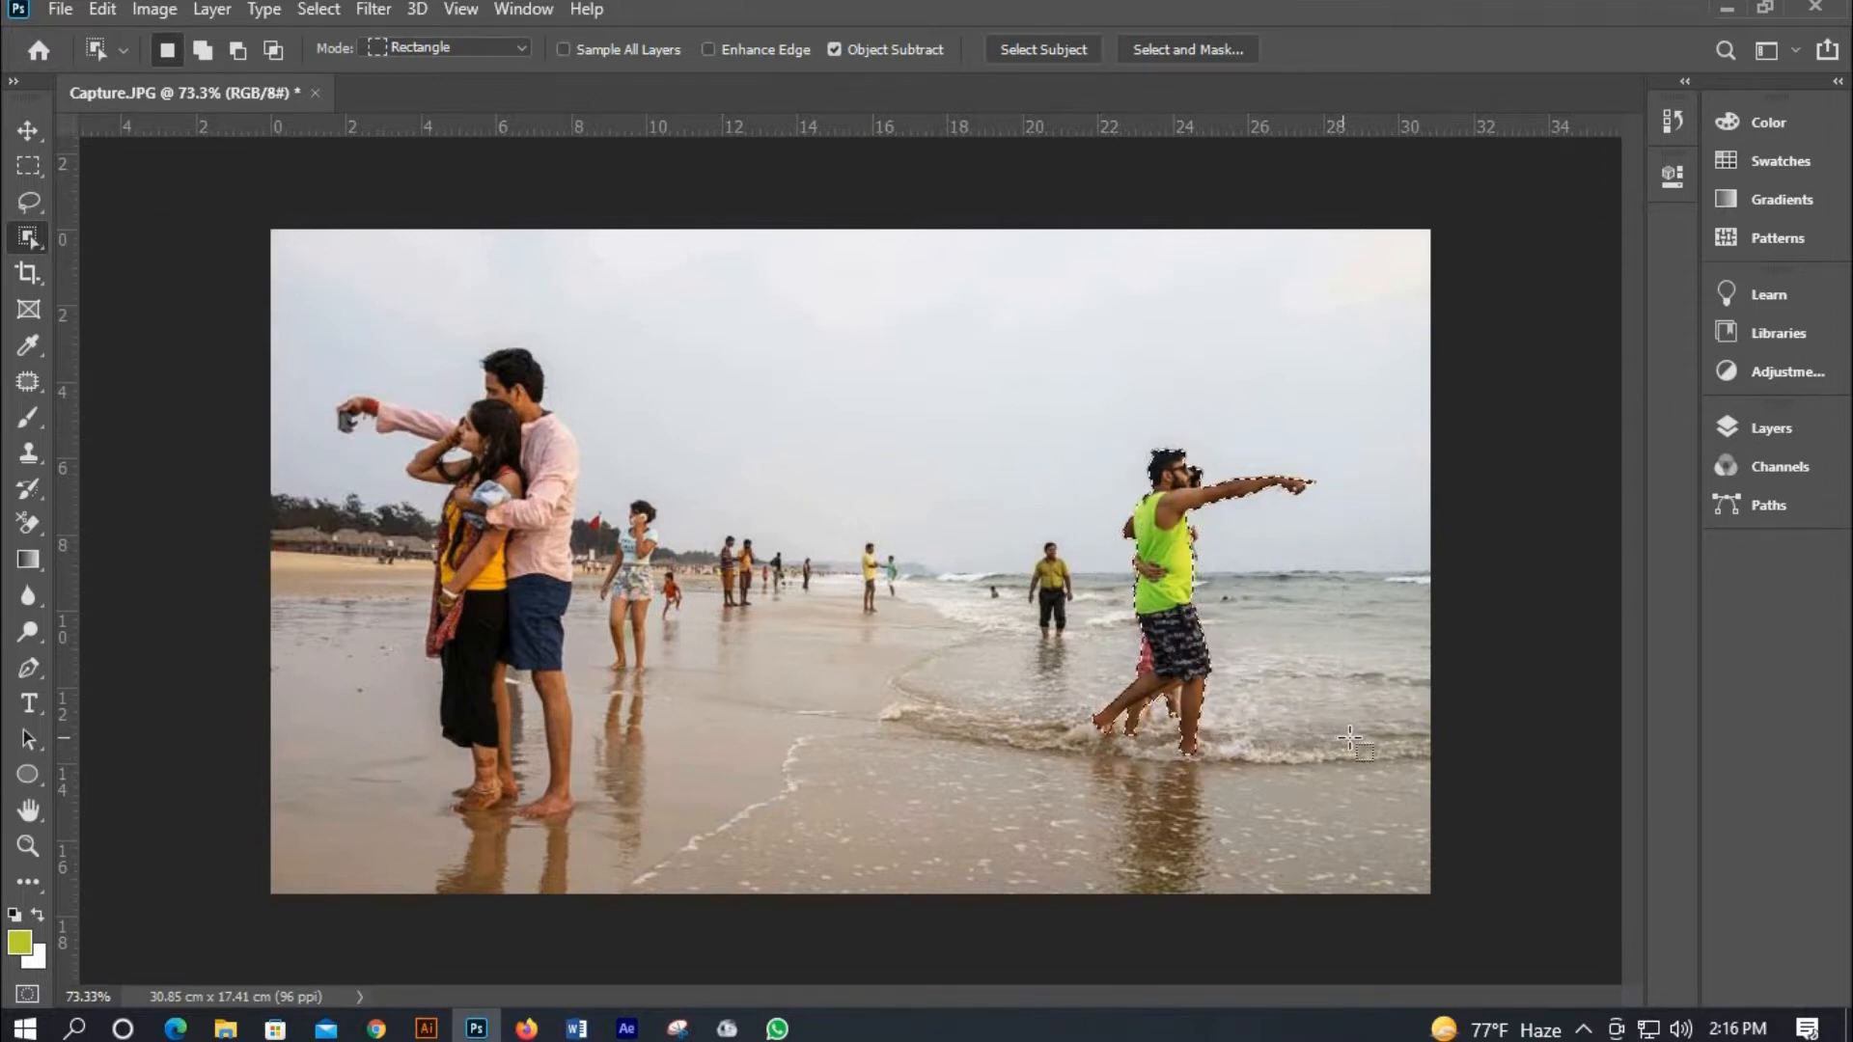
Expand the selection by 10 pixels.
{"action": "left_click", "coordinate": [316, 9]}
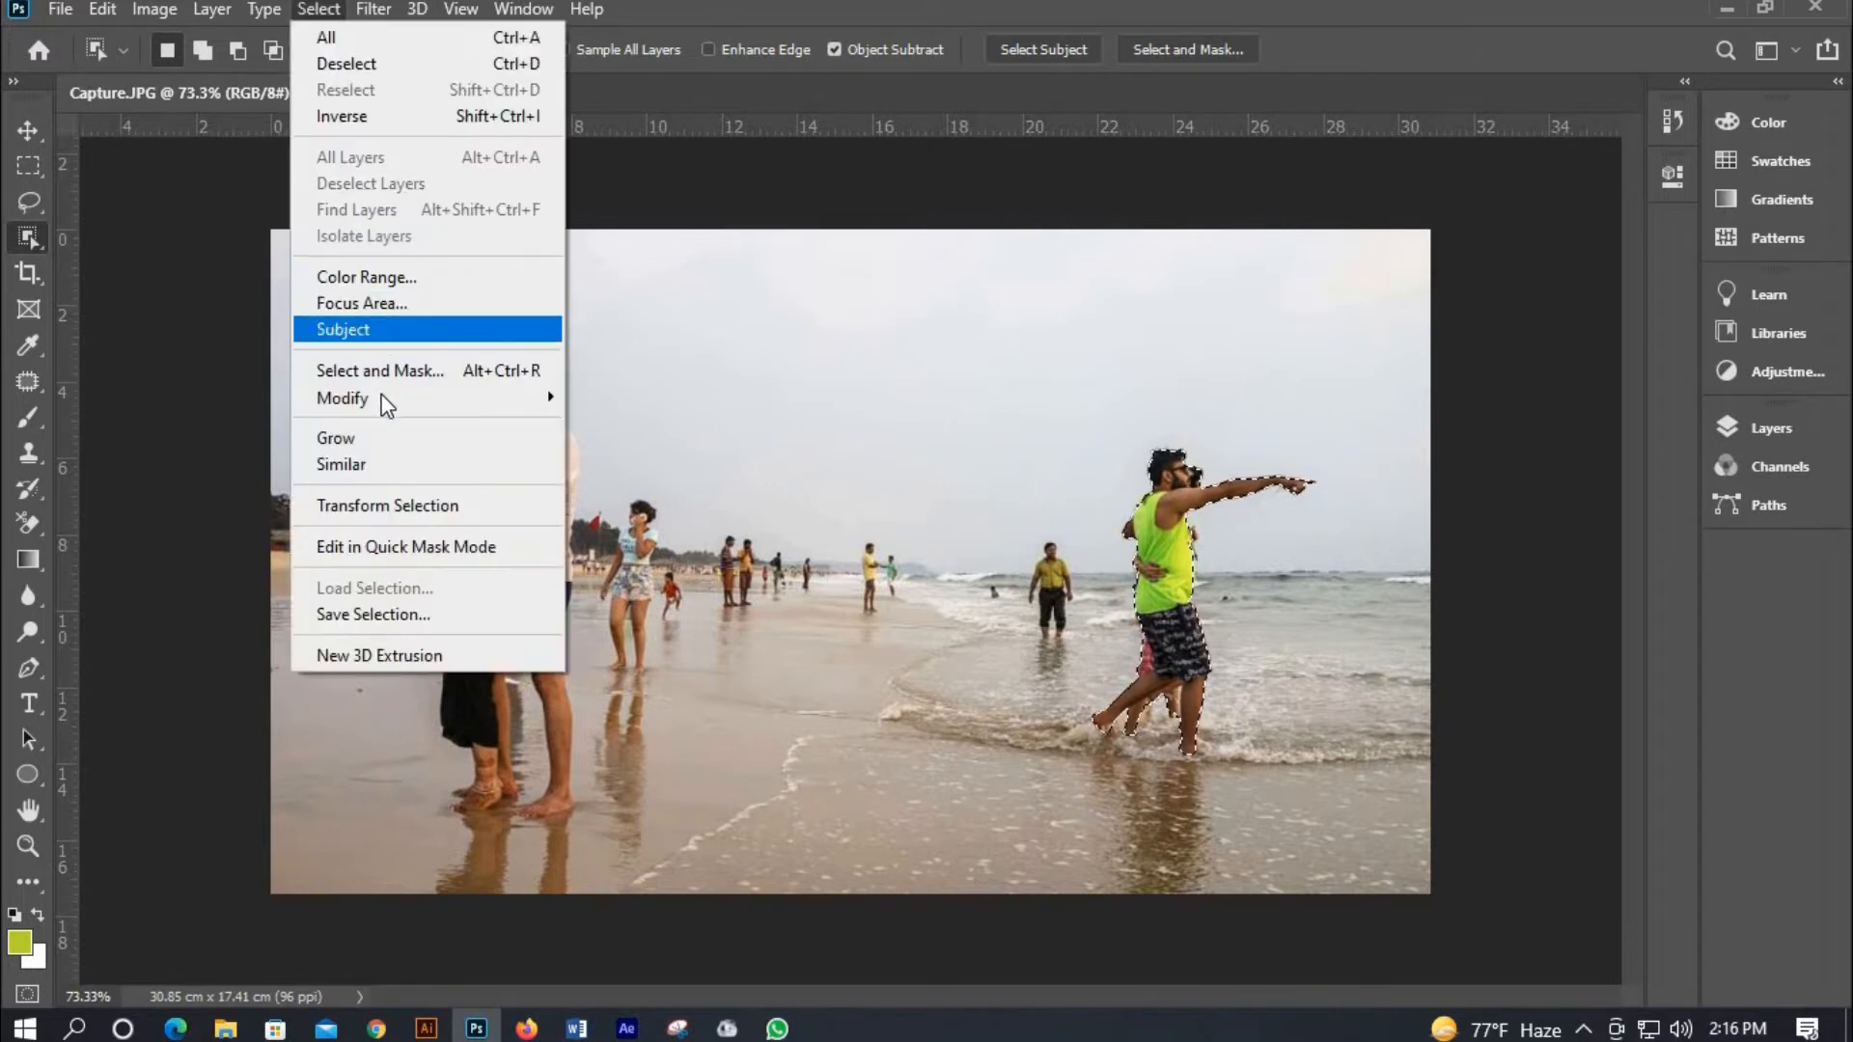
{"action": "mouse_move", "coordinate": [390, 398]}
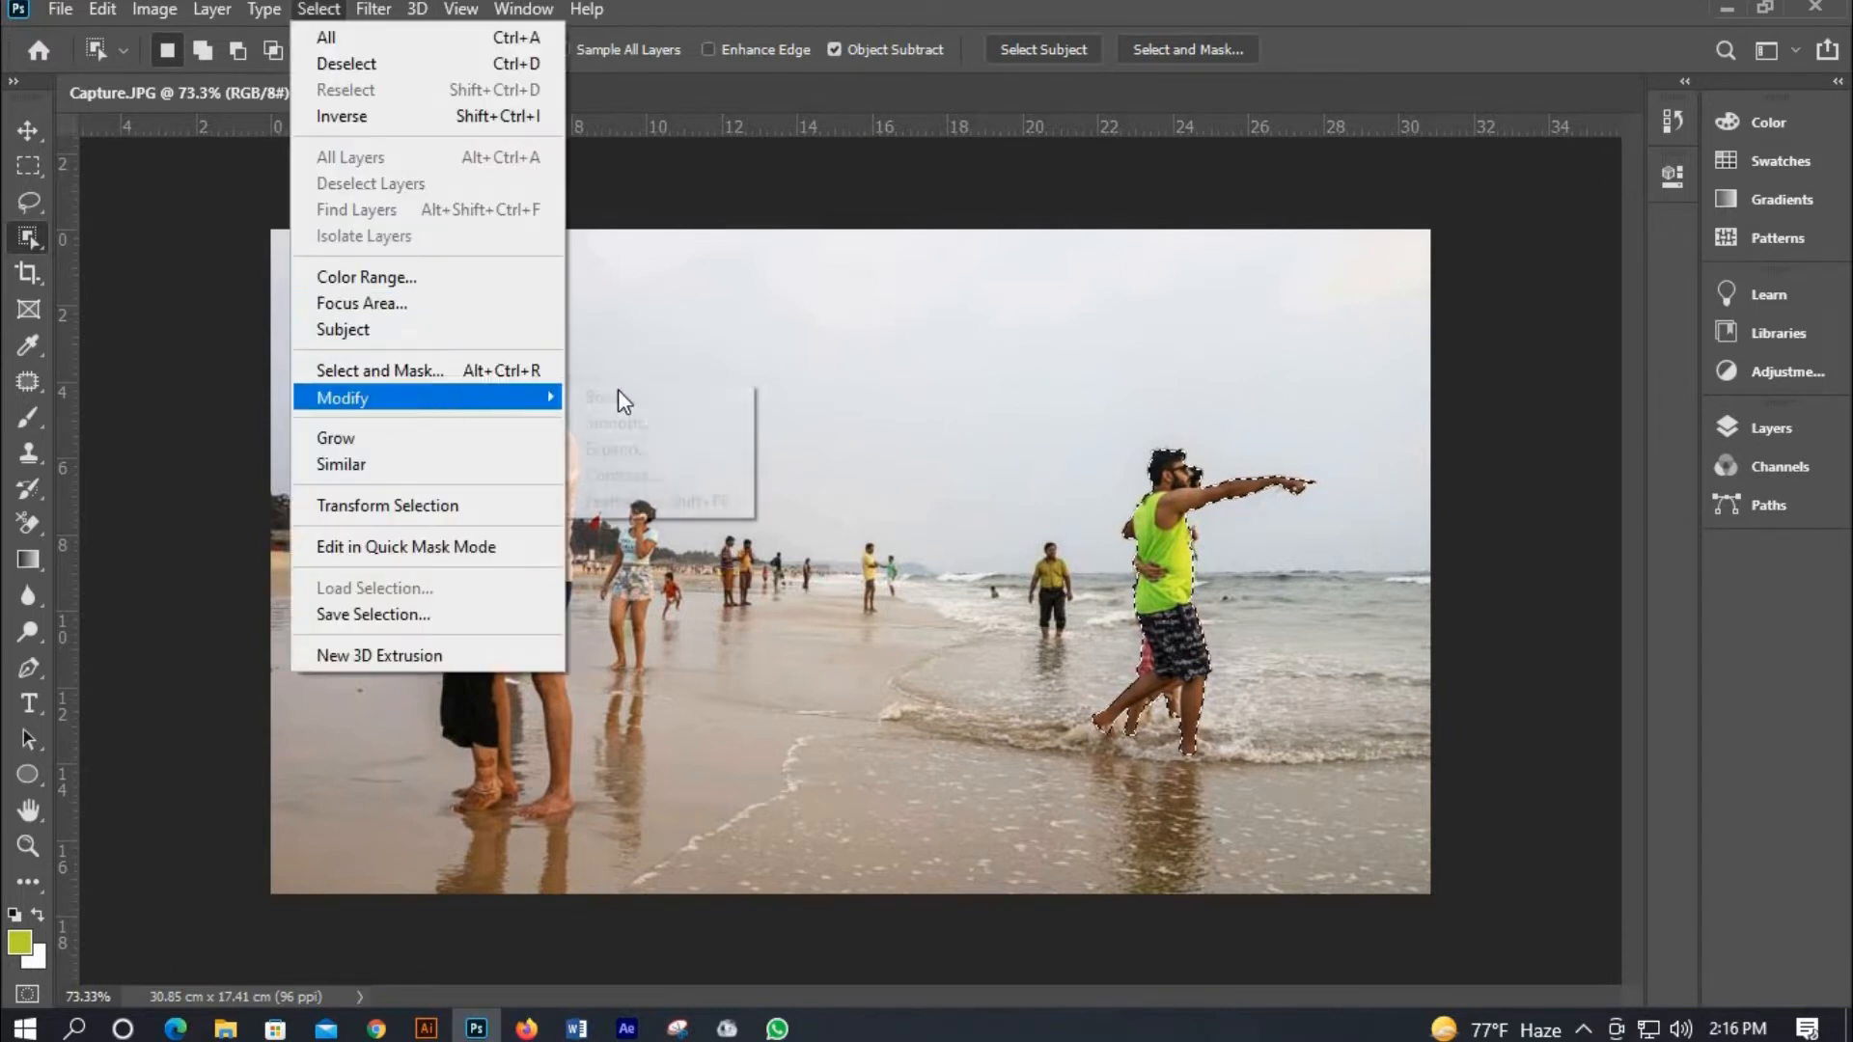
{"action": "left_click", "coordinate": [600, 446]}
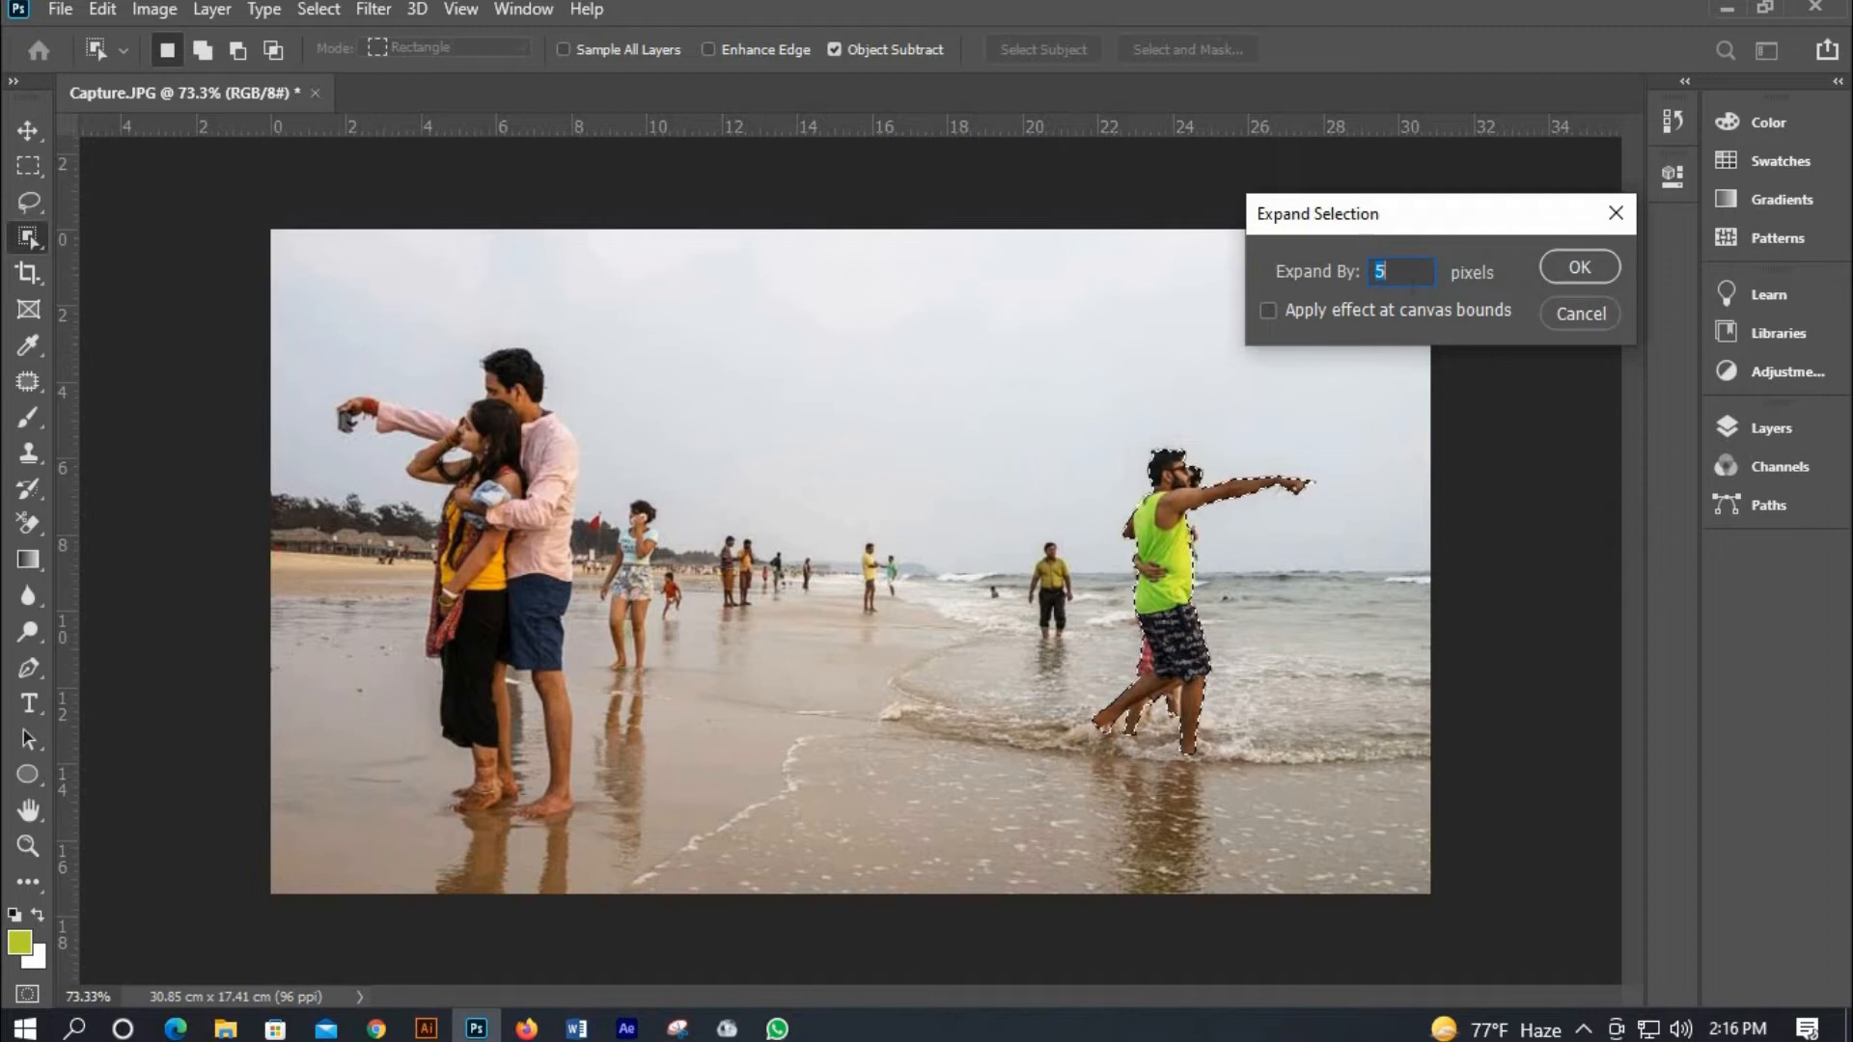
{"action": "type", "text": "10"}
{"action": "left_click", "coordinate": [1590, 270]}
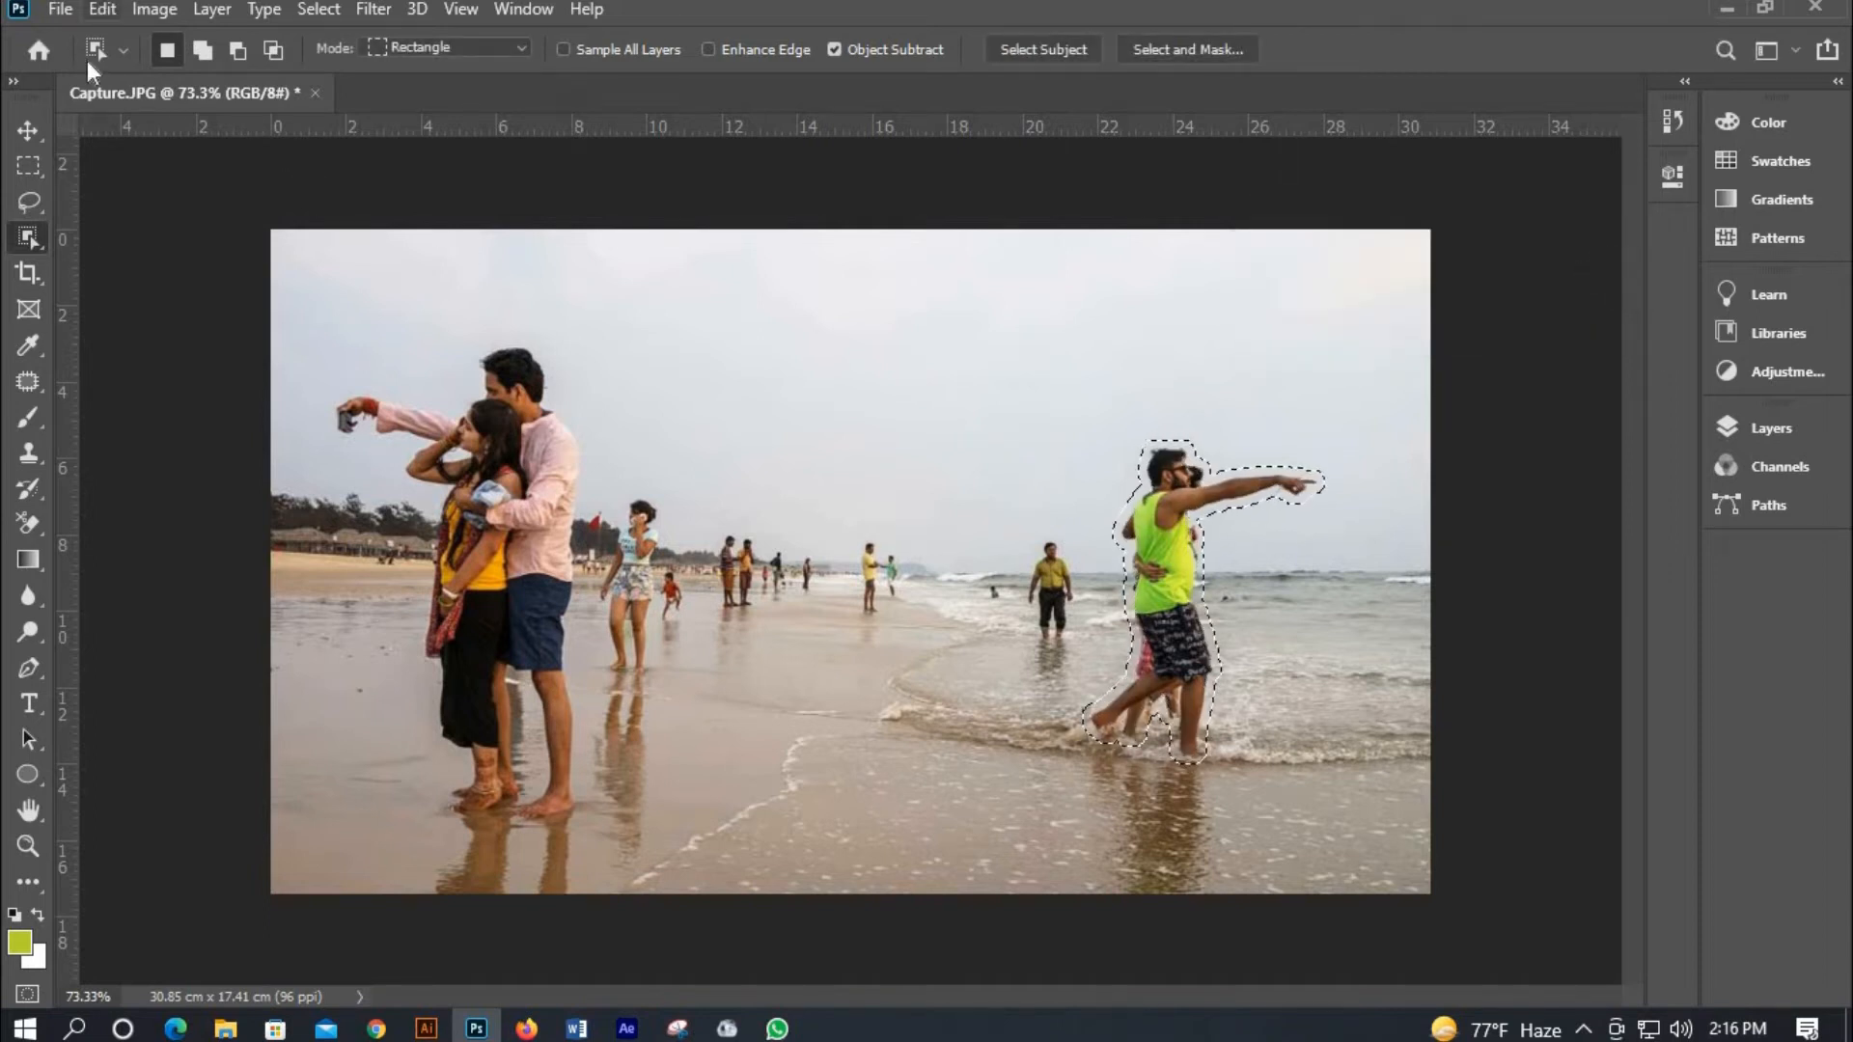
Fill the selection with Content-Aware Fill to remove the couple, then deselect.
{"action": "left_click", "coordinate": [102, 8]}
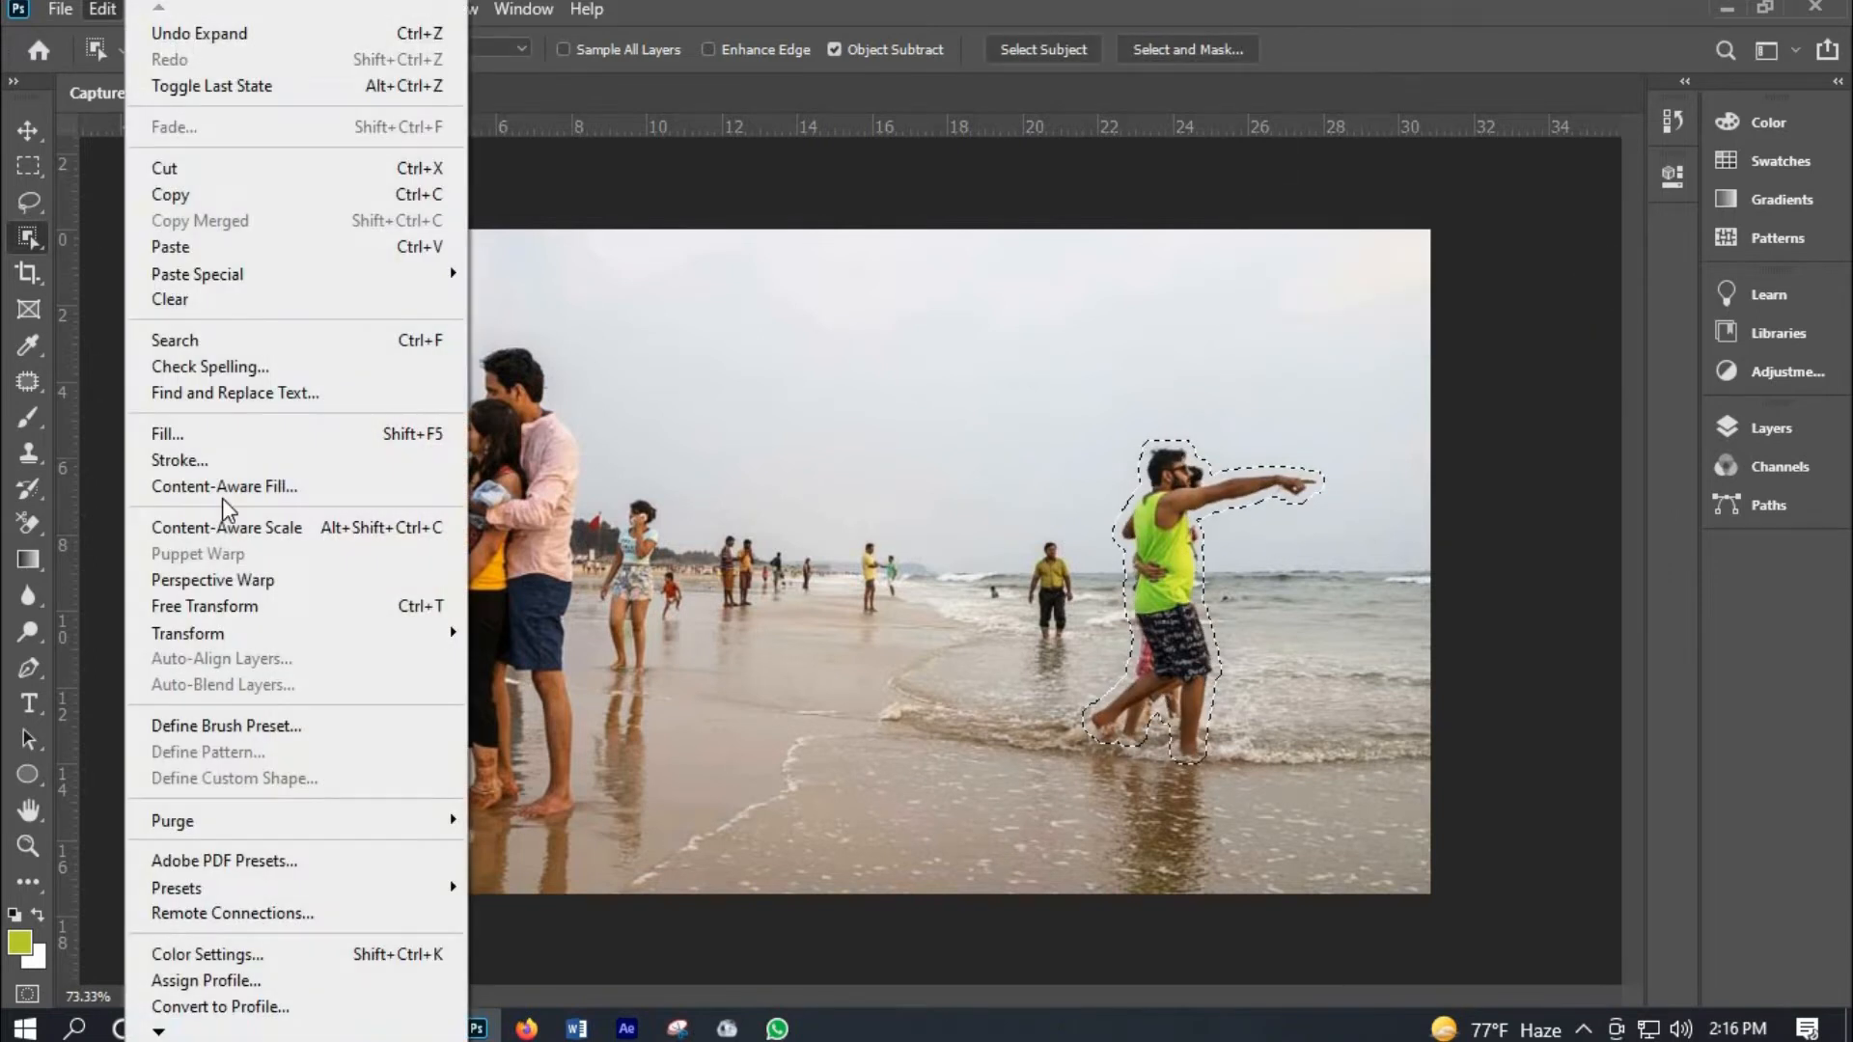
{"action": "left_click", "coordinate": [293, 494]}
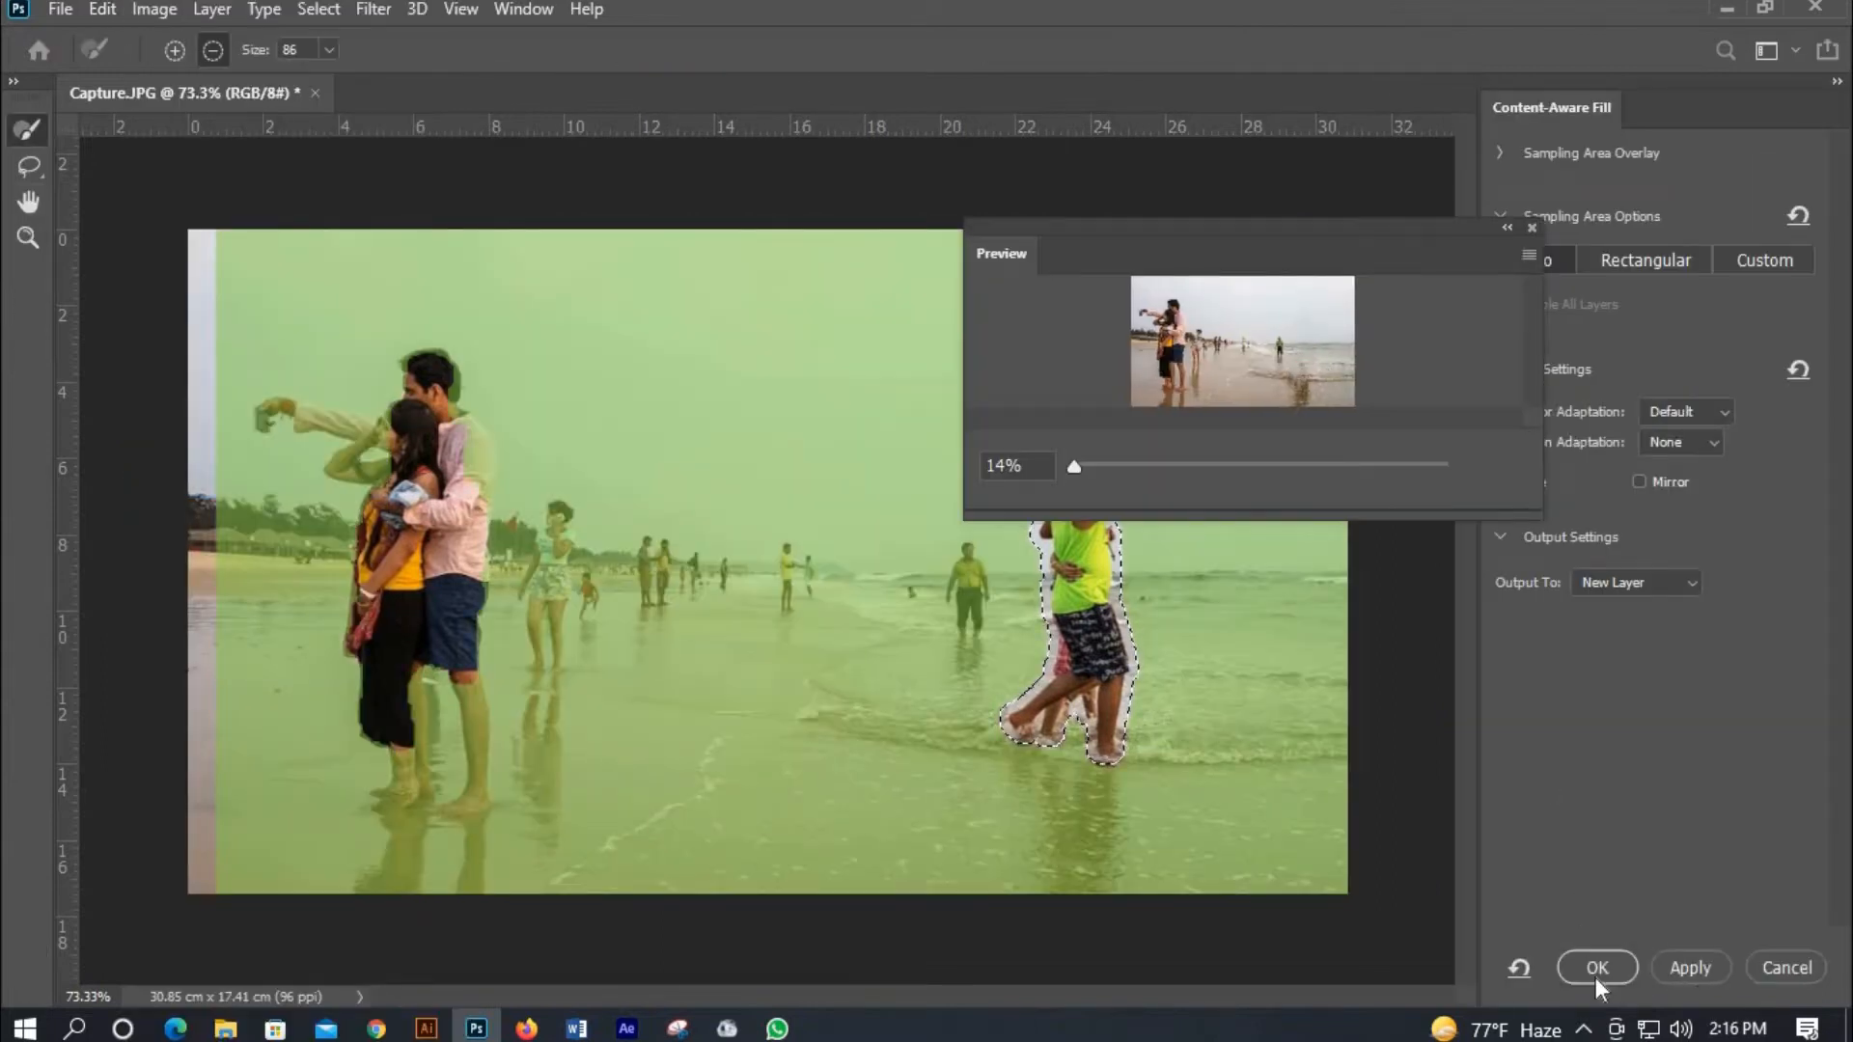
{"action": "left_click", "coordinate": [1595, 969]}
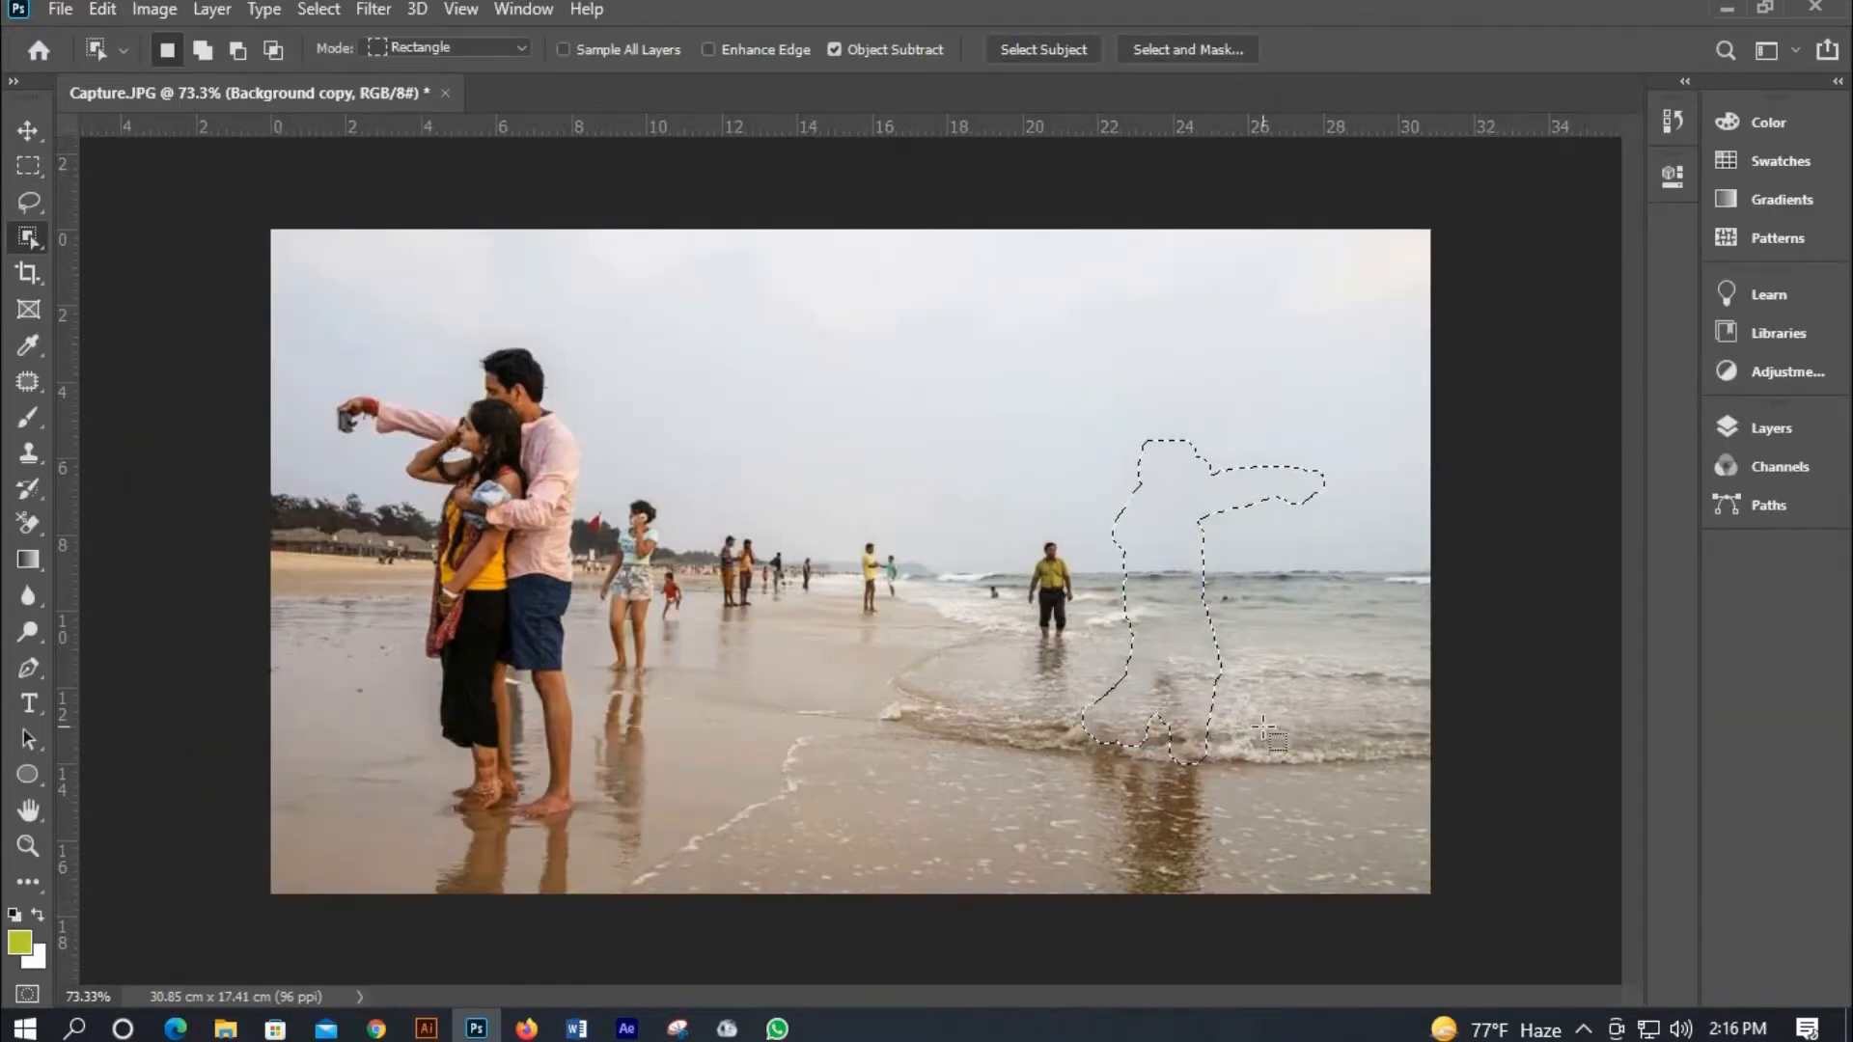
{"action": "key", "text": "ctrl+d"}
Remove the man in the yellow shirt standing in the water with the Patch tool, using nearby water.
{"action": "left_click_drag", "start_coordinate": [1023, 533], "coordinate": [1104, 654]}
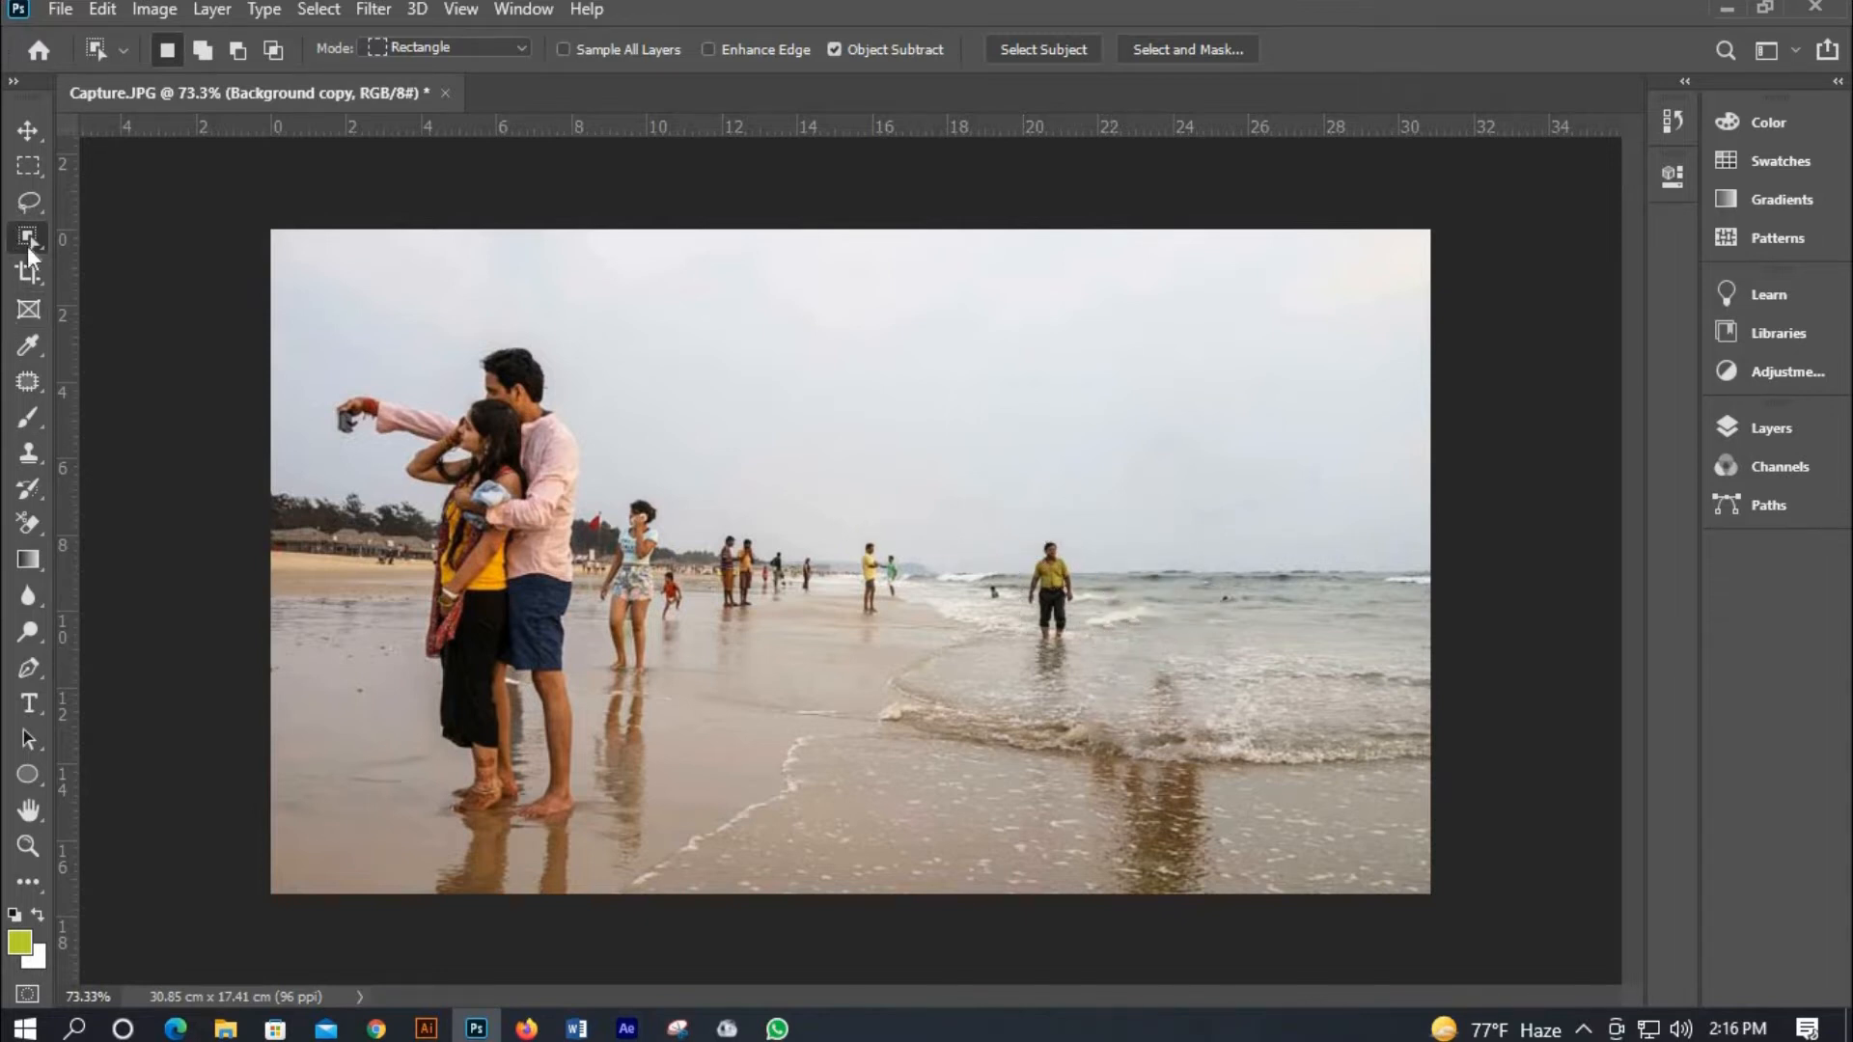
{"action": "left_click", "coordinate": [26, 131]}
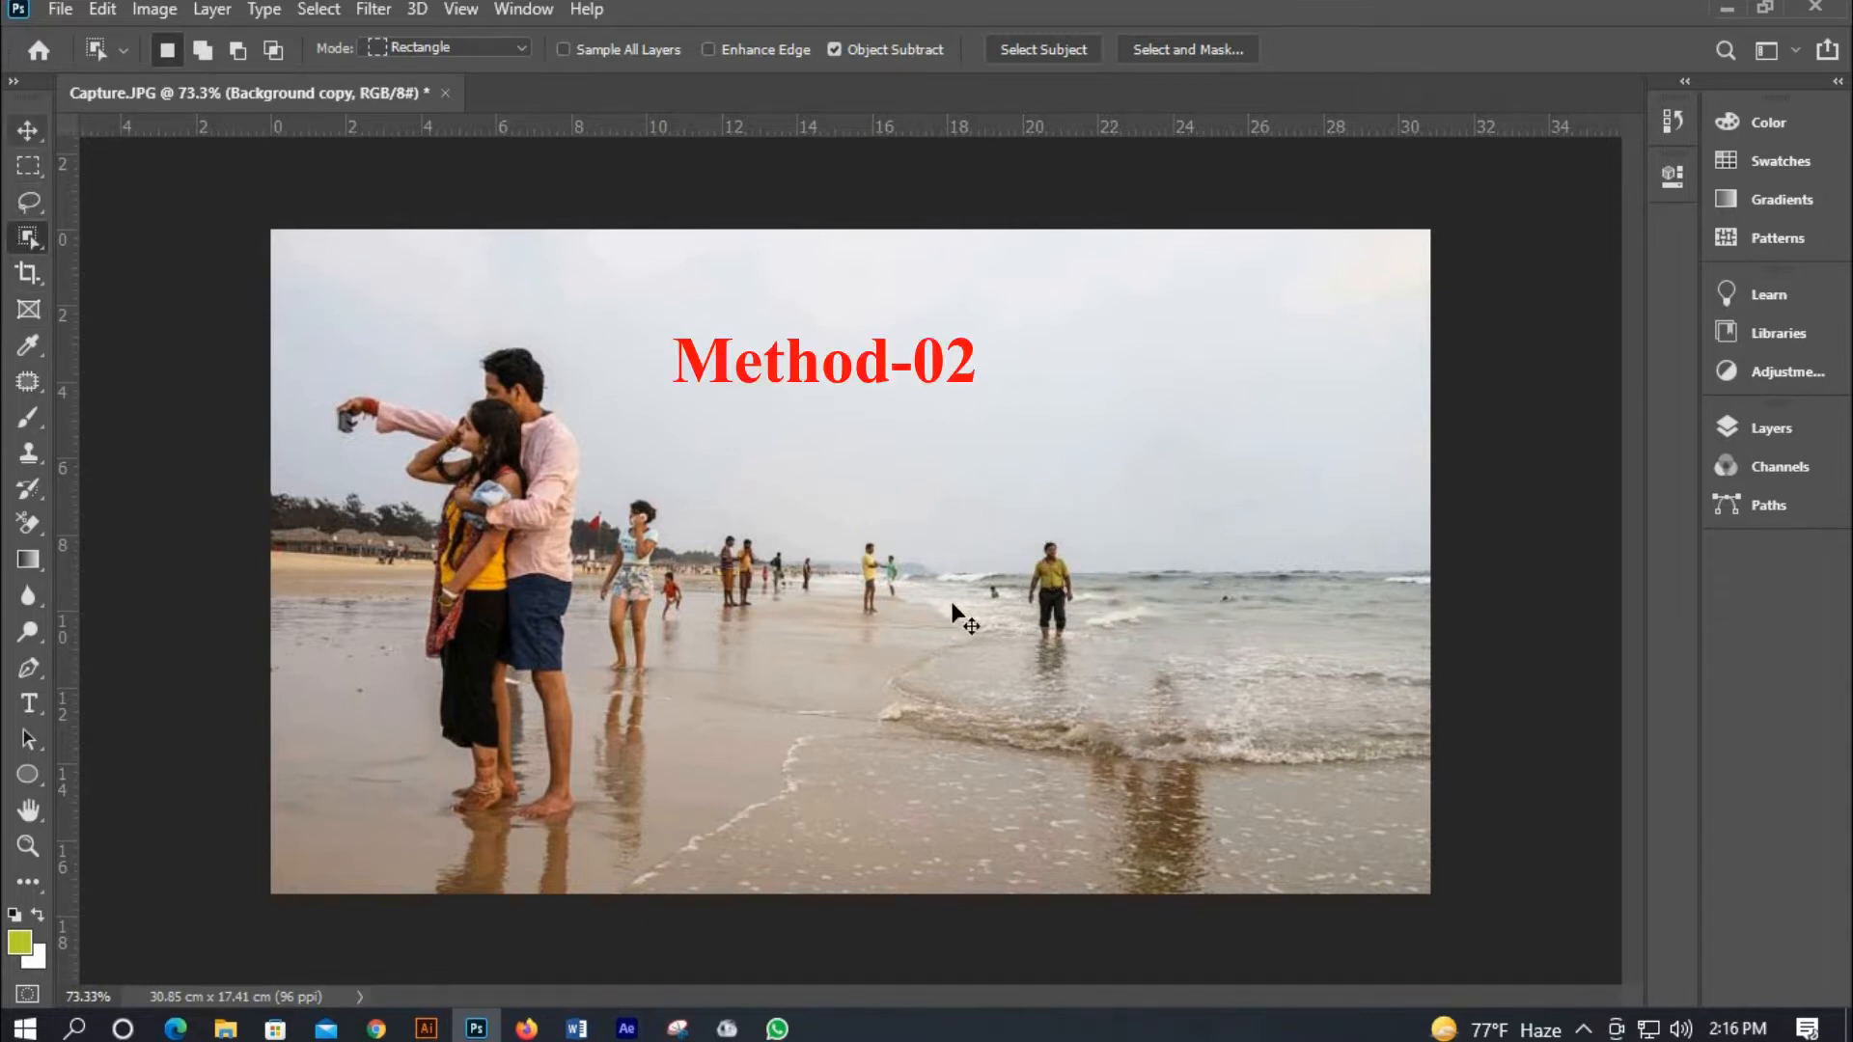
{"action": "left_click", "coordinate": [29, 382]}
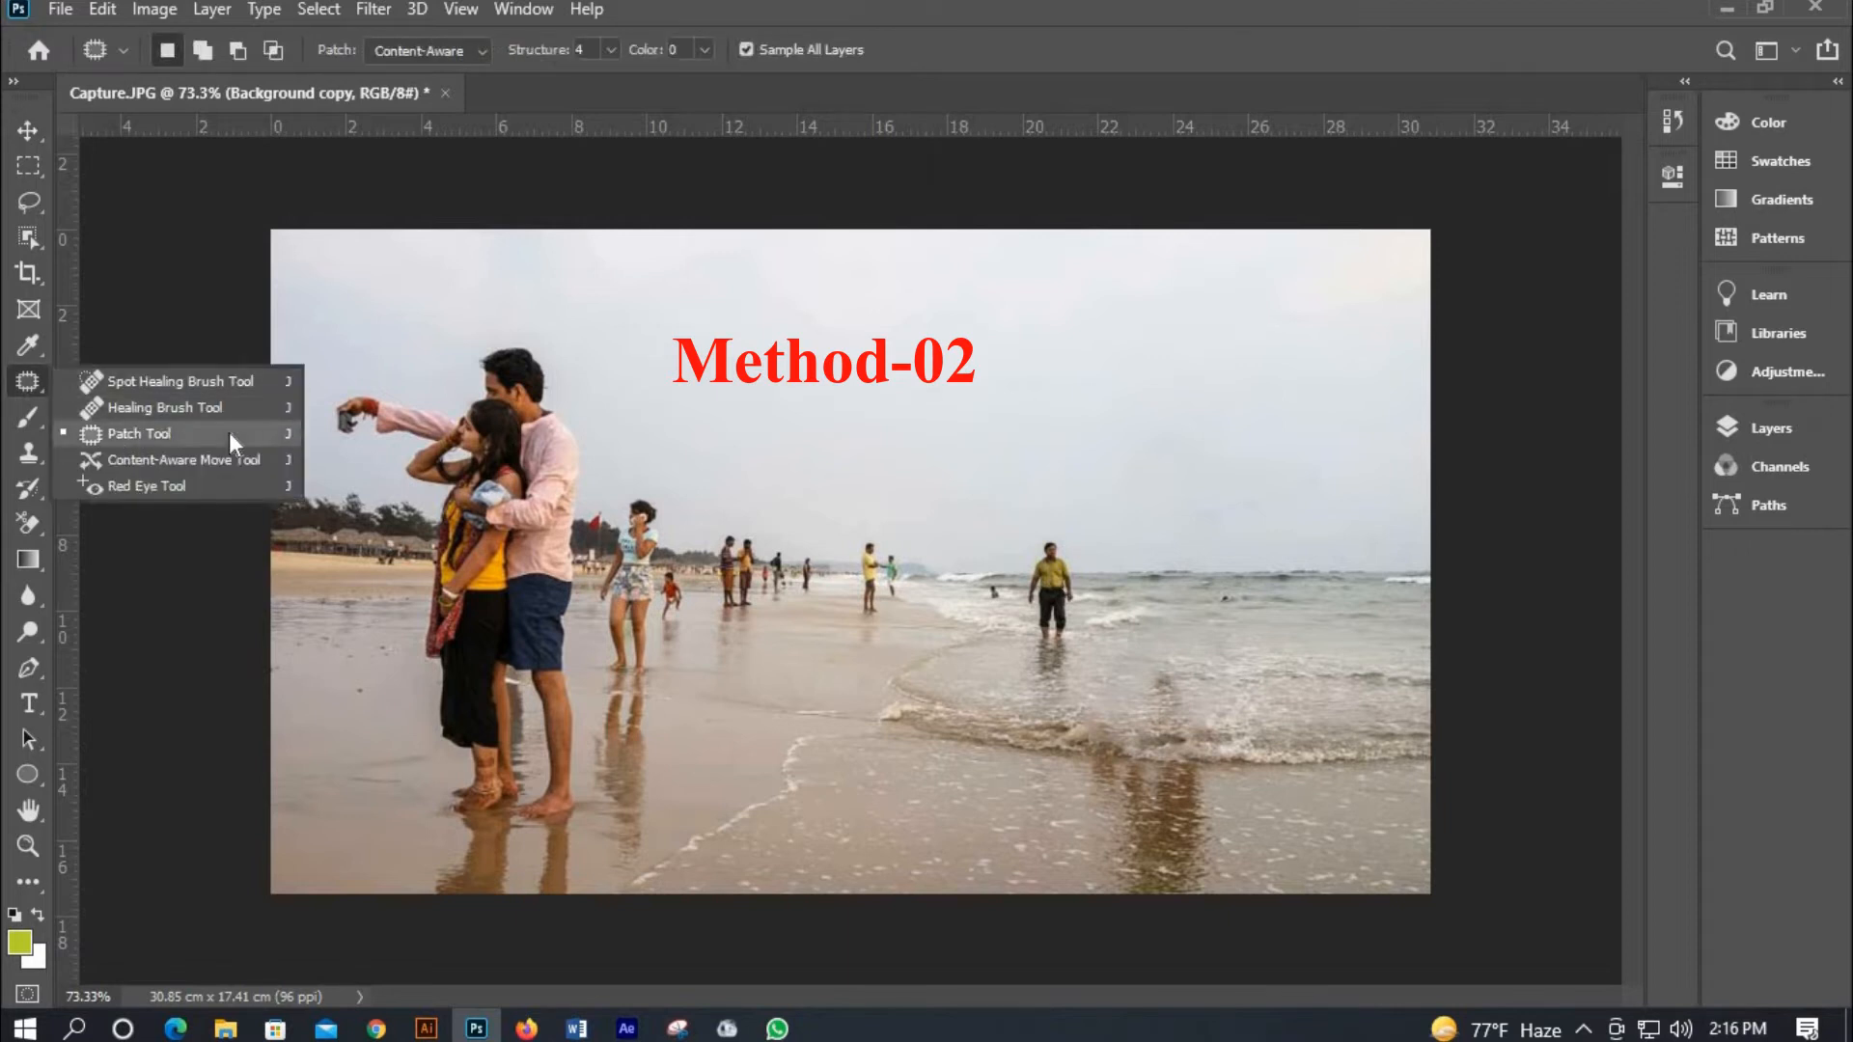
{"action": "left_click", "coordinate": [116, 433]}
{"action": "scroll", "coordinate": [1088, 659], "scroll_direction": "up", "scroll_amount": 5}
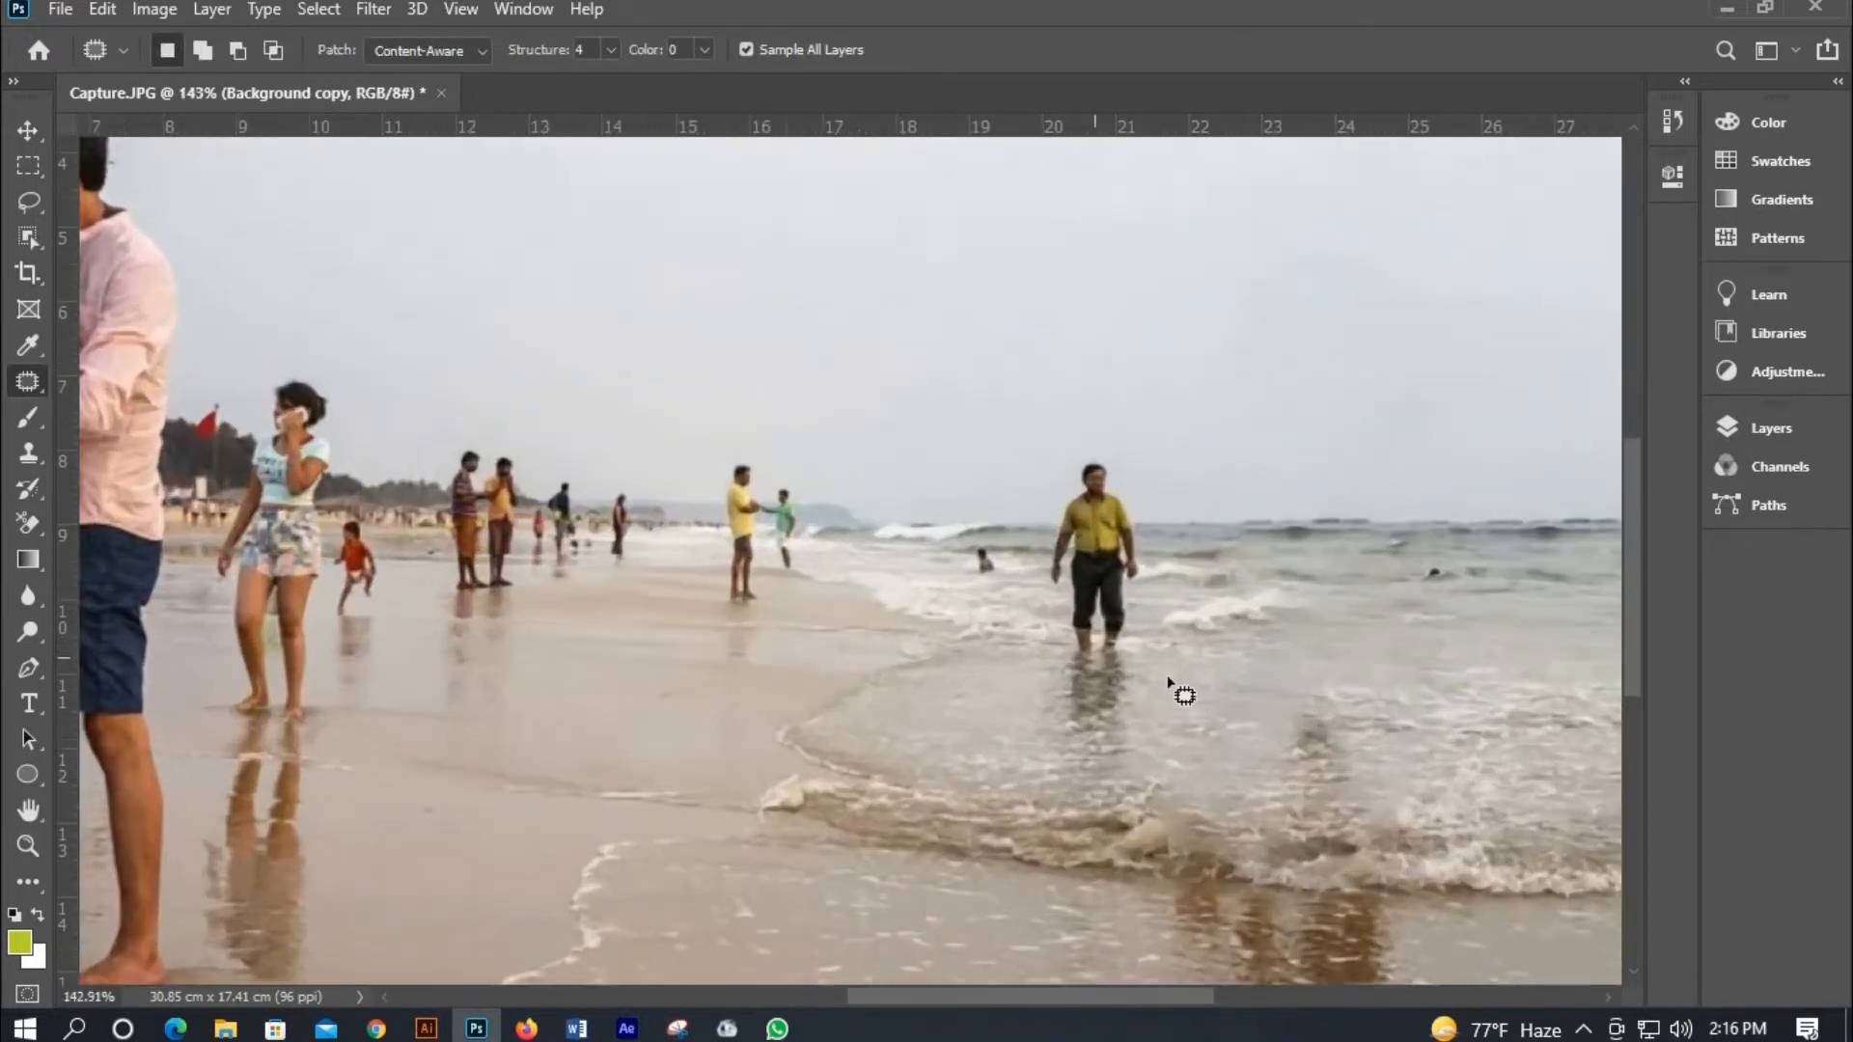
{"action": "mouse_move", "coordinate": [1135, 653]}
{"action": "left_mouse_down"}
{"action": "mouse_move", "coordinate": [1133, 696]}
{"action": "mouse_move", "coordinate": [1099, 732]}
{"action": "mouse_move", "coordinate": [1055, 712]}
{"action": "mouse_move", "coordinate": [1056, 653]}
{"action": "left_mouse_up"}
{"action": "mouse_move", "coordinate": [1042, 499]}
{"action": "left_mouse_down"}
{"action": "mouse_move", "coordinate": [1085, 433]}
{"action": "mouse_move", "coordinate": [1122, 450]}
{"action": "mouse_move", "coordinate": [1164, 517]}
{"action": "mouse_move", "coordinate": [1172, 589]}
{"action": "mouse_move", "coordinate": [1135, 655]}
{"action": "left_mouse_up"}
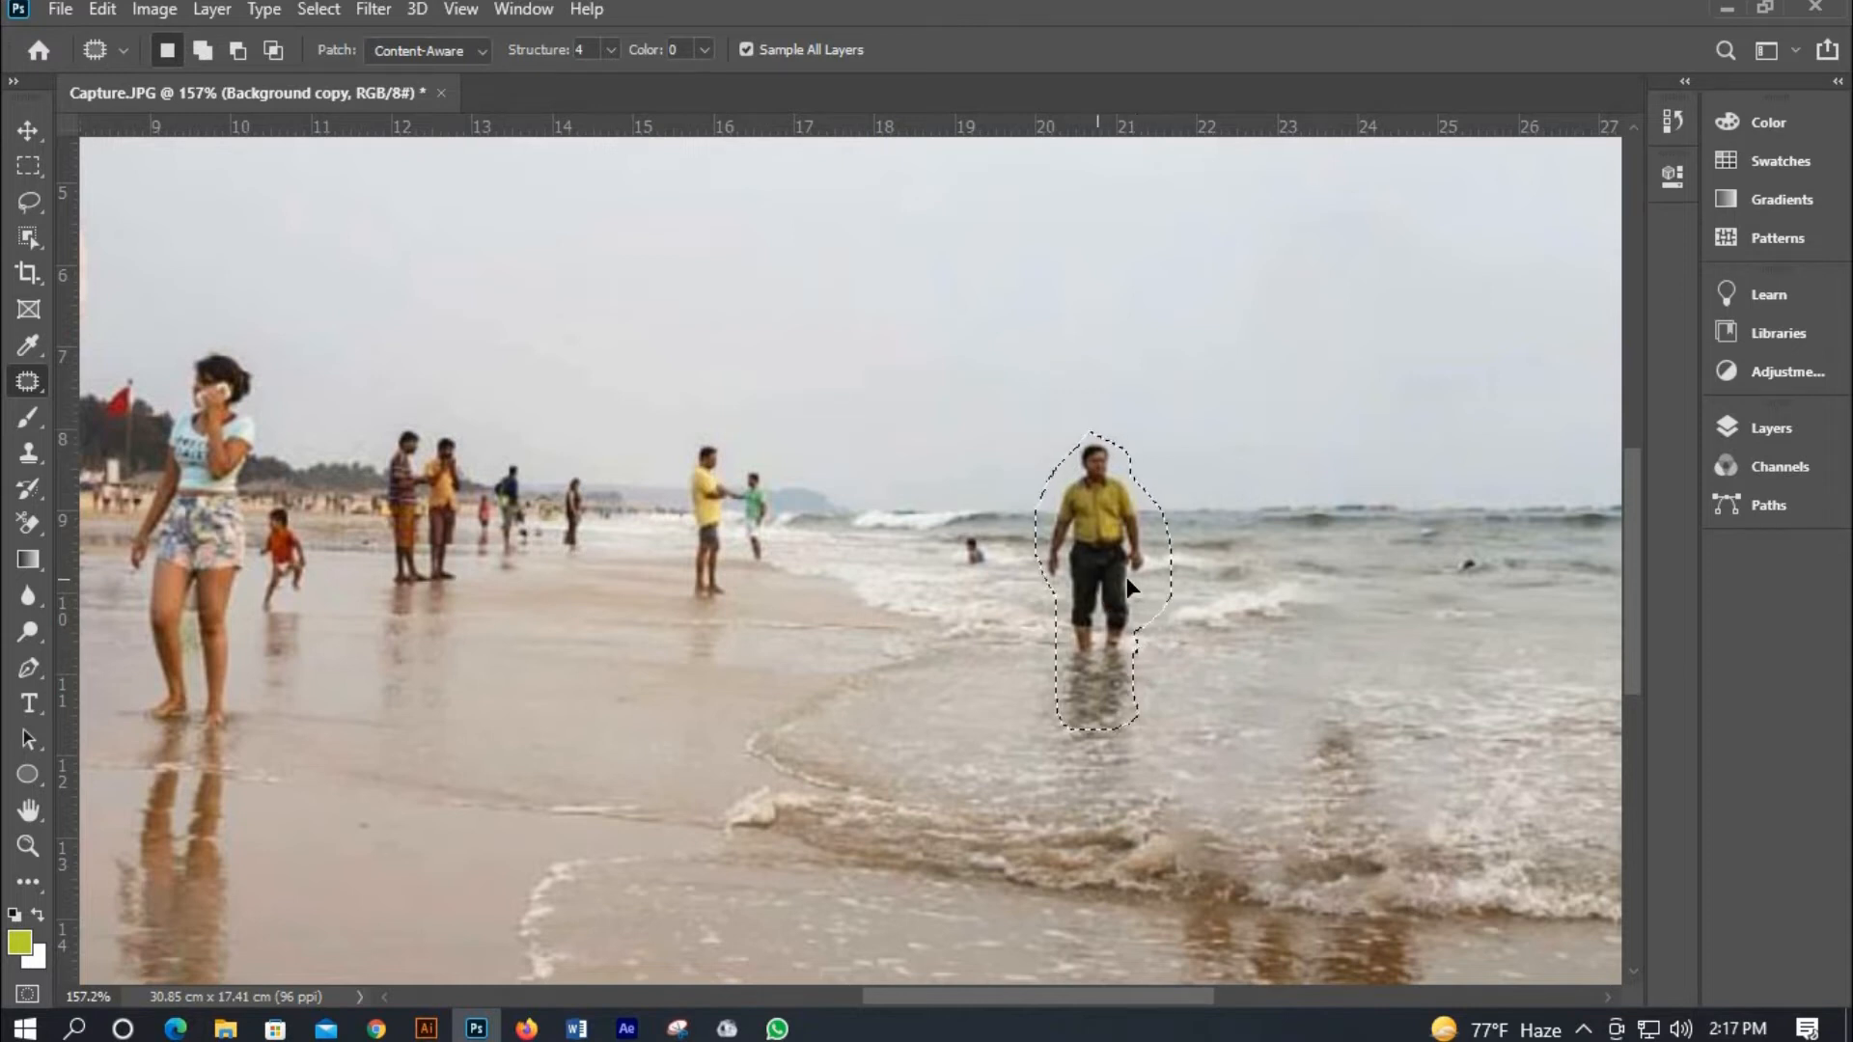
{"action": "mouse_move", "coordinate": [1120, 578]}
{"action": "left_mouse_down"}
{"action": "mouse_move", "coordinate": [1204, 577]}
{"action": "mouse_move", "coordinate": [1220, 599]}
{"action": "left_mouse_up"}
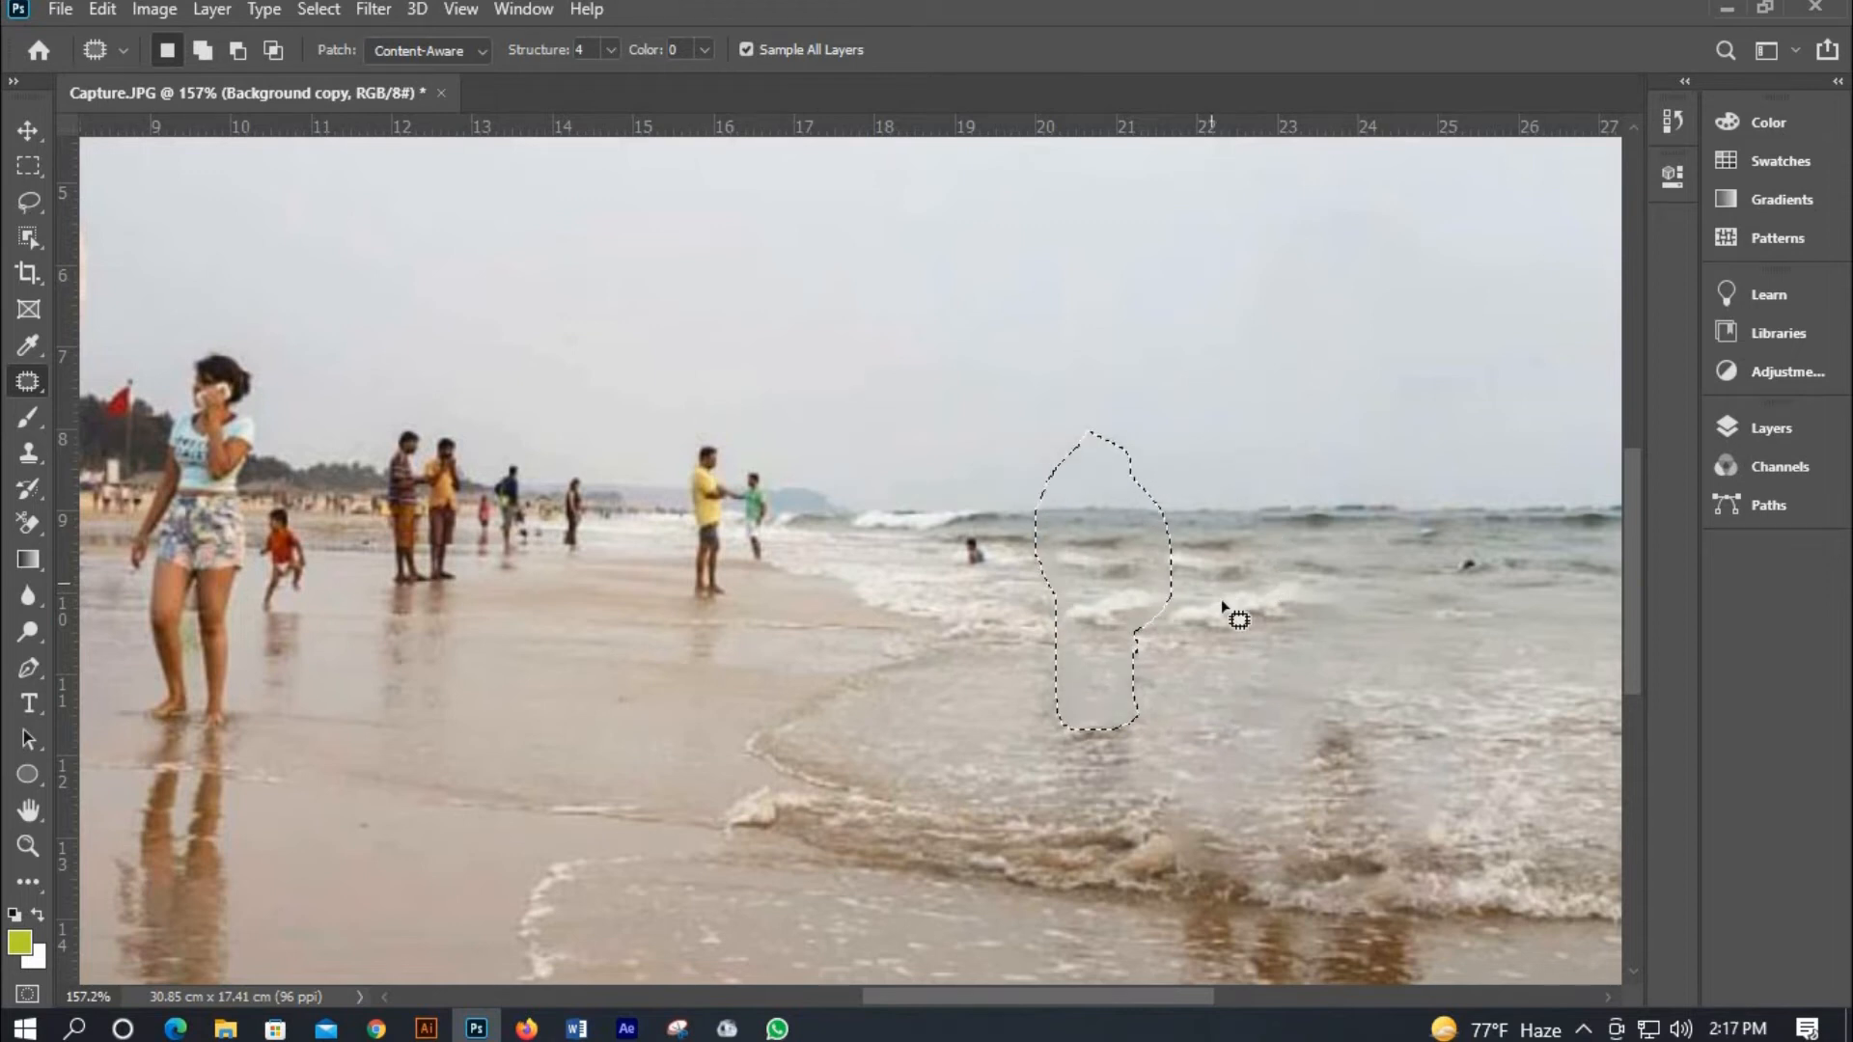
{"action": "key", "text": "ctrl+d"}
Patch out the person in yellow on the shoreline using the adjacent sea area.
{"action": "scroll", "coordinate": [1190, 598], "scroll_direction": "down", "scroll_amount": 2}
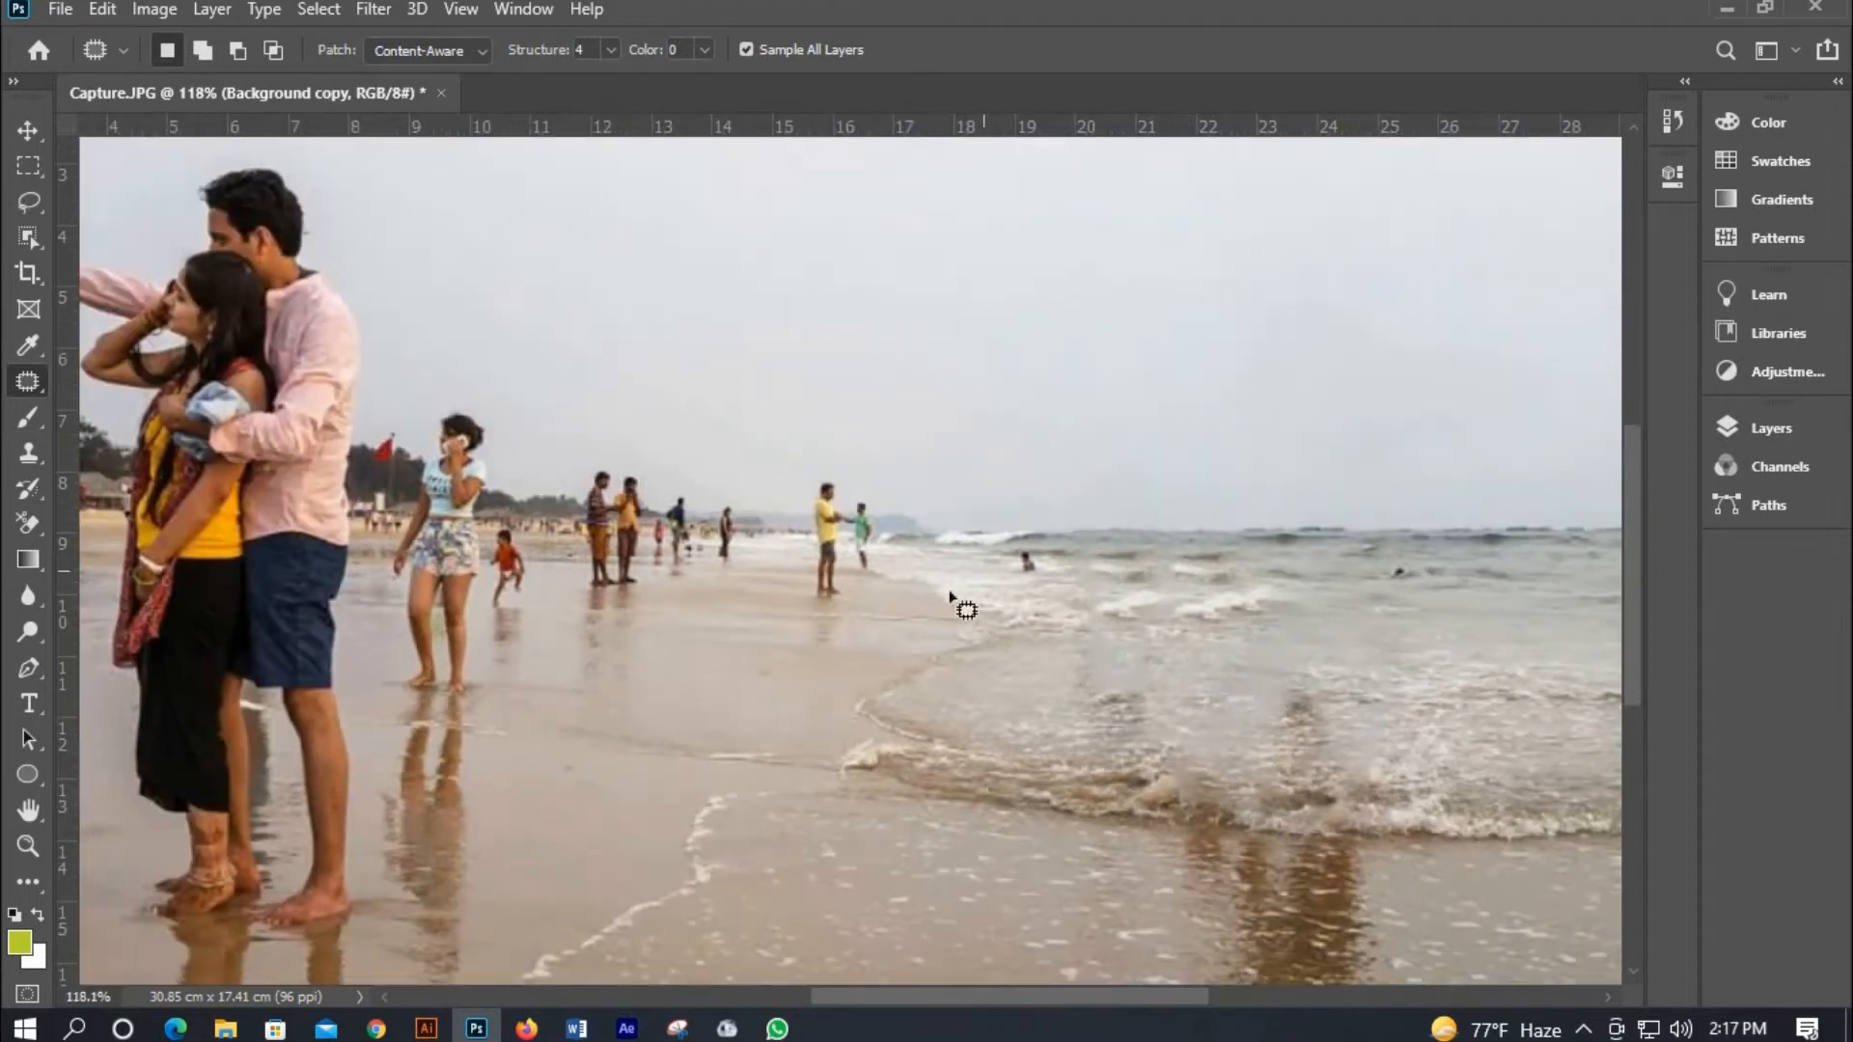
{"action": "scroll", "coordinate": [795, 569], "scroll_direction": "up", "scroll_amount": 2}
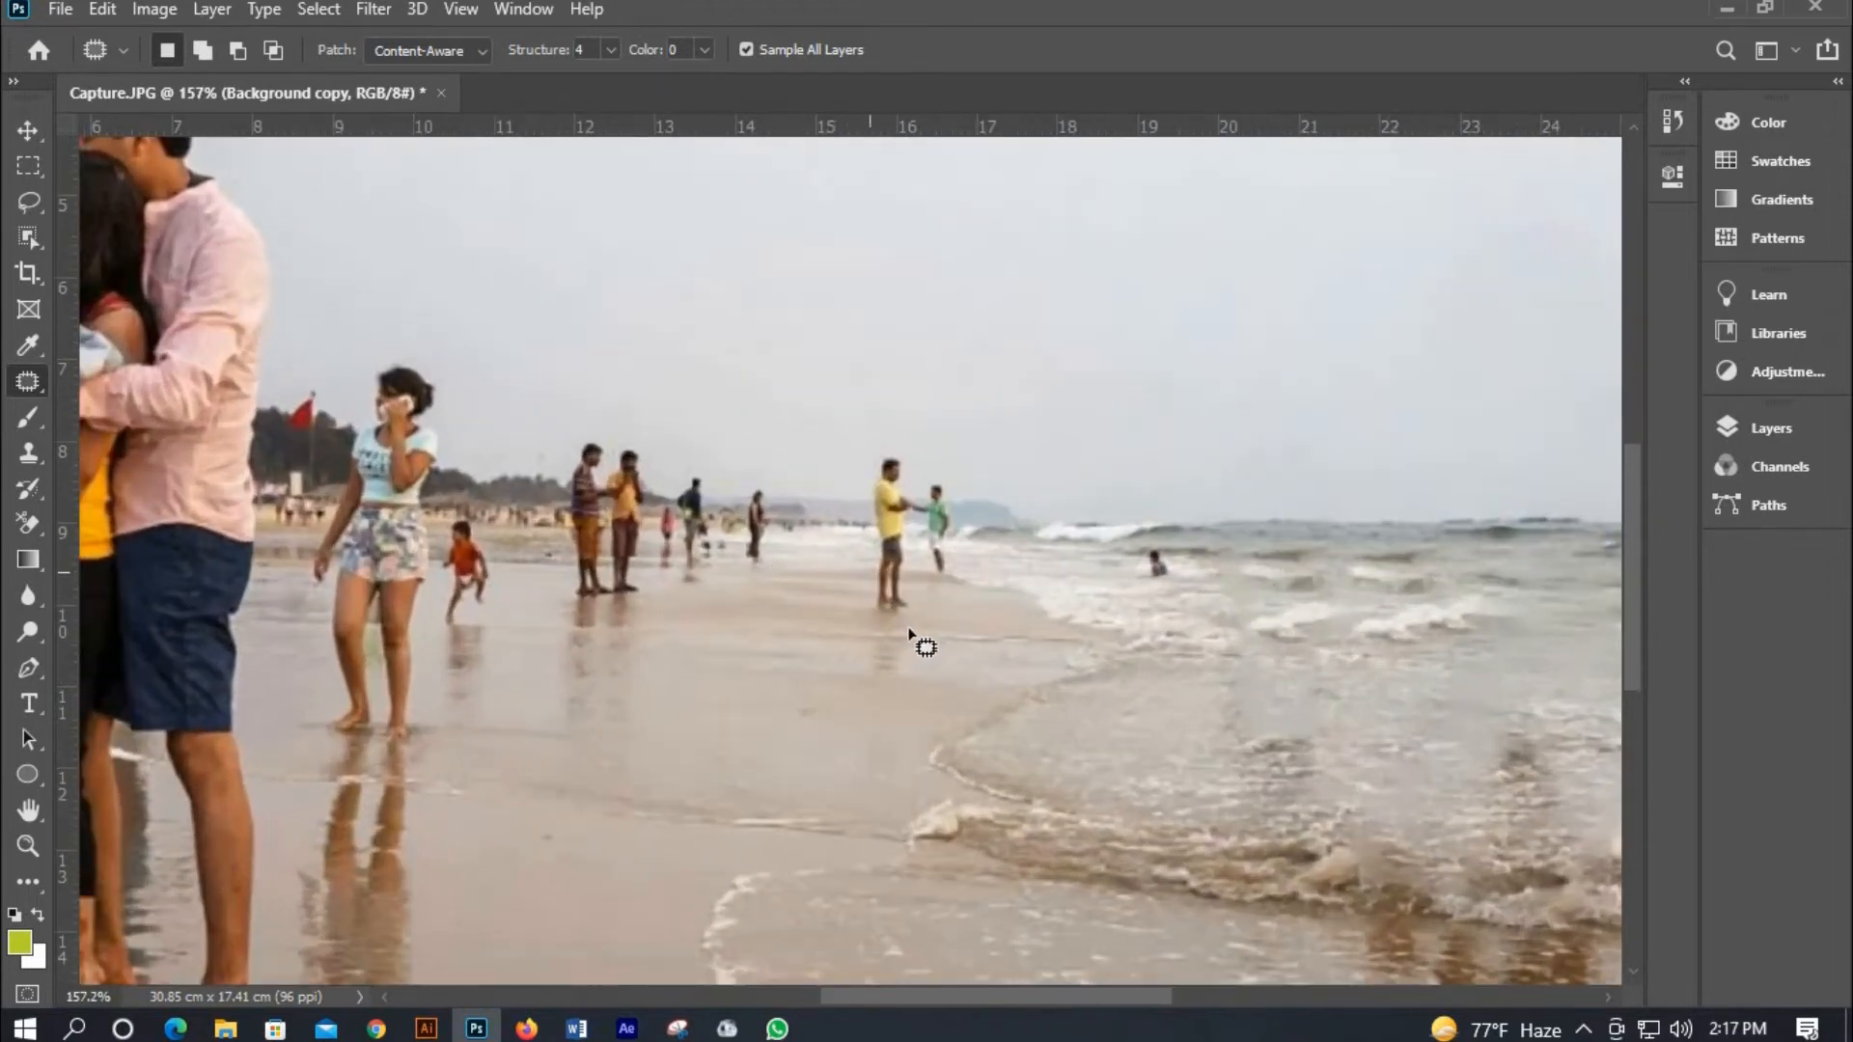
{"action": "scroll", "coordinate": [909, 632], "scroll_direction": "up", "scroll_amount": 1}
{"action": "mouse_move", "coordinate": [859, 587]}
{"action": "left_mouse_down"}
{"action": "mouse_move", "coordinate": [866, 443]}
{"action": "mouse_move", "coordinate": [922, 447]}
{"action": "left_mouse_up"}
{"action": "mouse_move", "coordinate": [973, 598]}
{"action": "left_mouse_down"}
{"action": "mouse_move", "coordinate": [906, 623]}
{"action": "mouse_move", "coordinate": [975, 567]}
{"action": "mouse_move", "coordinate": [1004, 569]}
{"action": "left_mouse_up"}
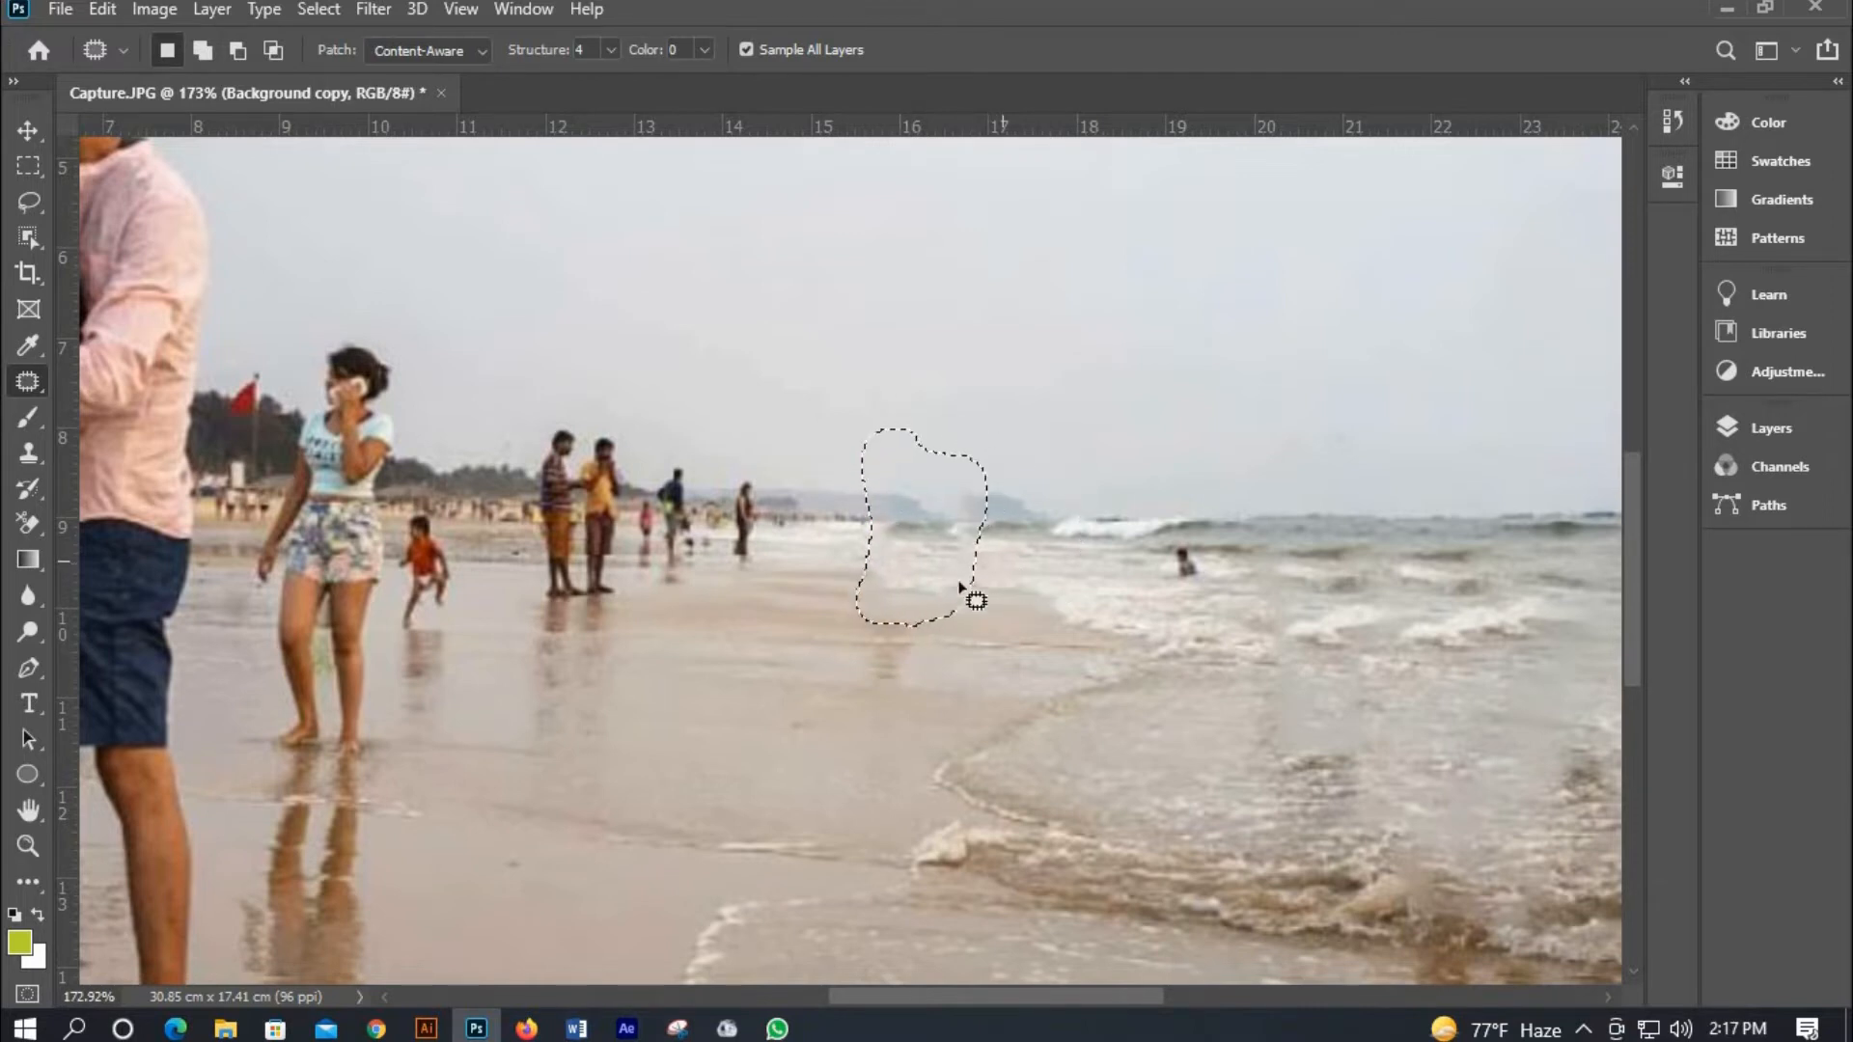
{"action": "key", "text": "ctrl+d"}
Patch out the small distant figures to the right of the two standing men.
{"action": "scroll", "coordinate": [749, 570], "scroll_direction": "up", "scroll_amount": 1}
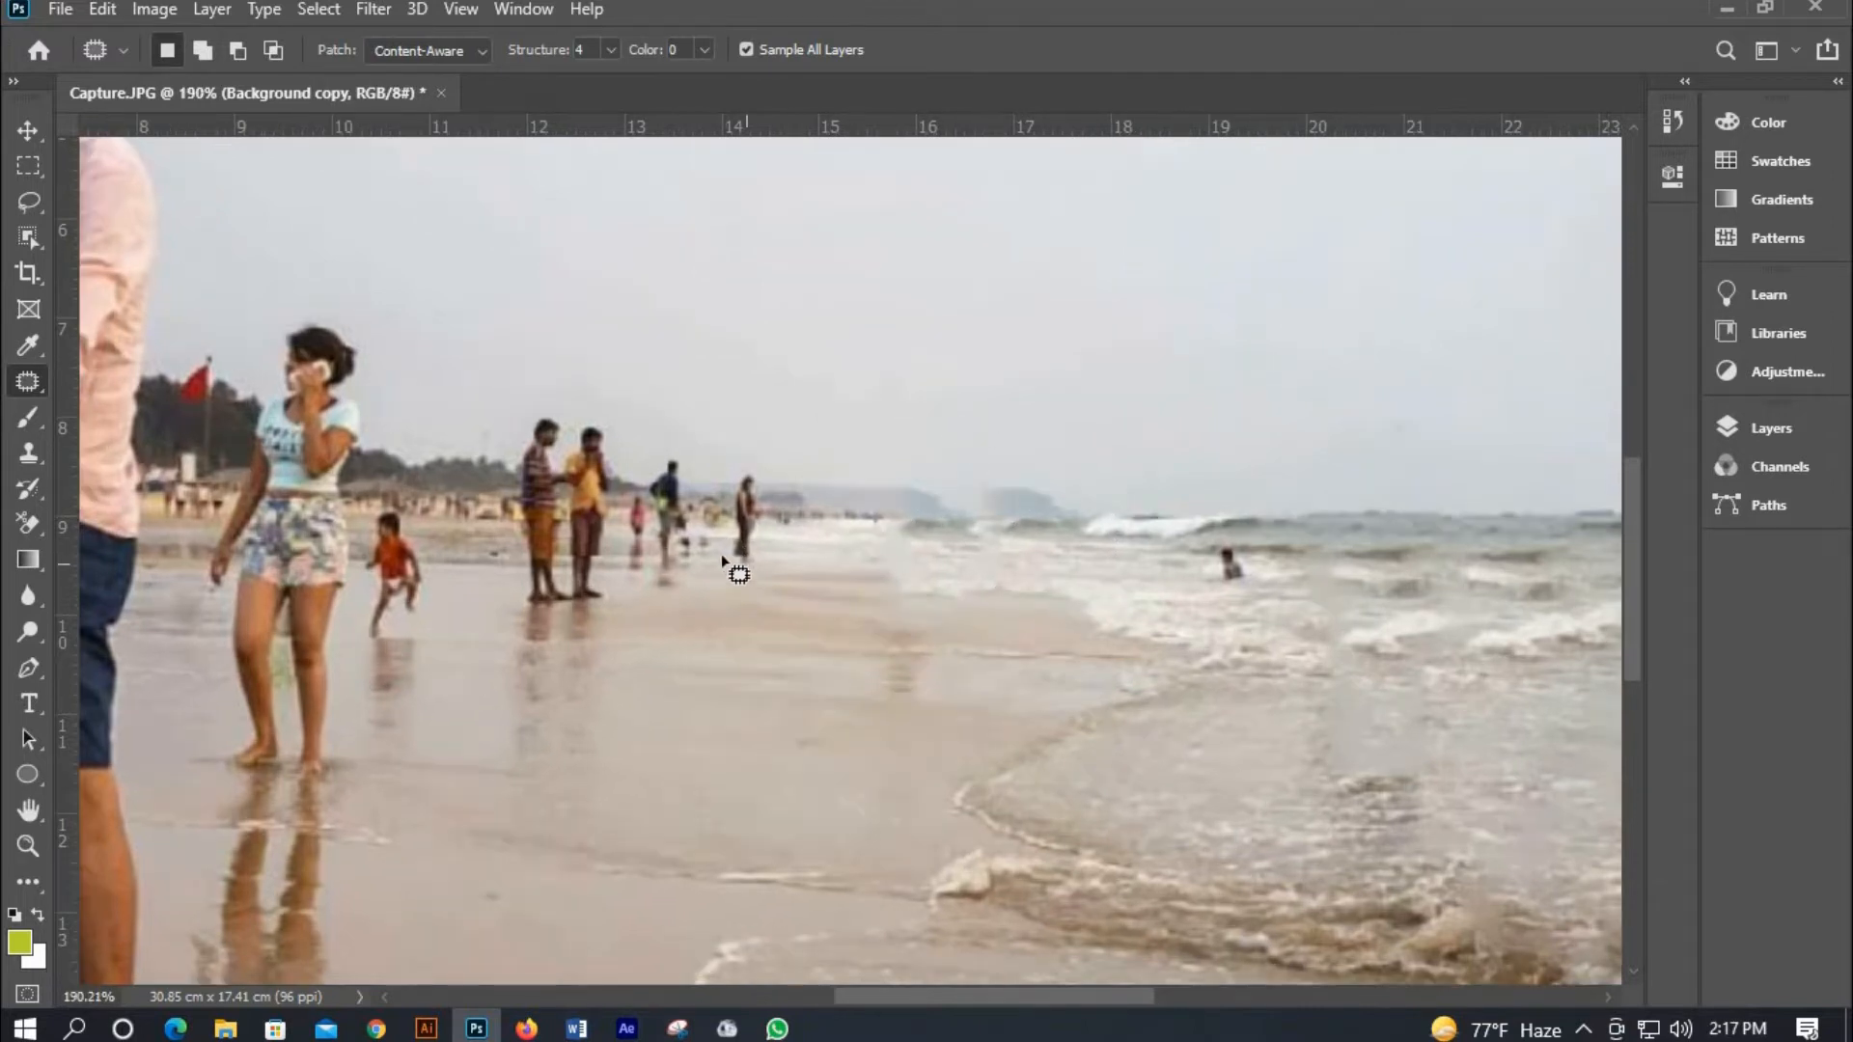
{"action": "mouse_move", "coordinate": [739, 565]}
{"action": "left_mouse_down"}
{"action": "mouse_move", "coordinate": [745, 471]}
{"action": "mouse_move", "coordinate": [765, 472]}
{"action": "mouse_move", "coordinate": [771, 547]}
{"action": "mouse_move", "coordinate": [741, 562]}
{"action": "mouse_move", "coordinate": [746, 528]}
{"action": "mouse_move", "coordinate": [785, 527]}
{"action": "left_mouse_up"}
{"action": "key", "text": "ctrl+d"}
{"action": "mouse_move", "coordinate": [641, 533]}
{"action": "left_mouse_down"}
{"action": "mouse_move", "coordinate": [666, 574]}
{"action": "mouse_move", "coordinate": [687, 564]}
{"action": "left_mouse_up"}
{"action": "mouse_move", "coordinate": [645, 465]}
{"action": "left_mouse_down"}
{"action": "mouse_move", "coordinate": [687, 455]}
{"action": "mouse_move", "coordinate": [703, 479]}
{"action": "mouse_move", "coordinate": [705, 544]}
{"action": "mouse_move", "coordinate": [684, 560]}
{"action": "mouse_move", "coordinate": [736, 526]}
{"action": "left_mouse_up"}
{"action": "key", "text": "ctrl+d"}
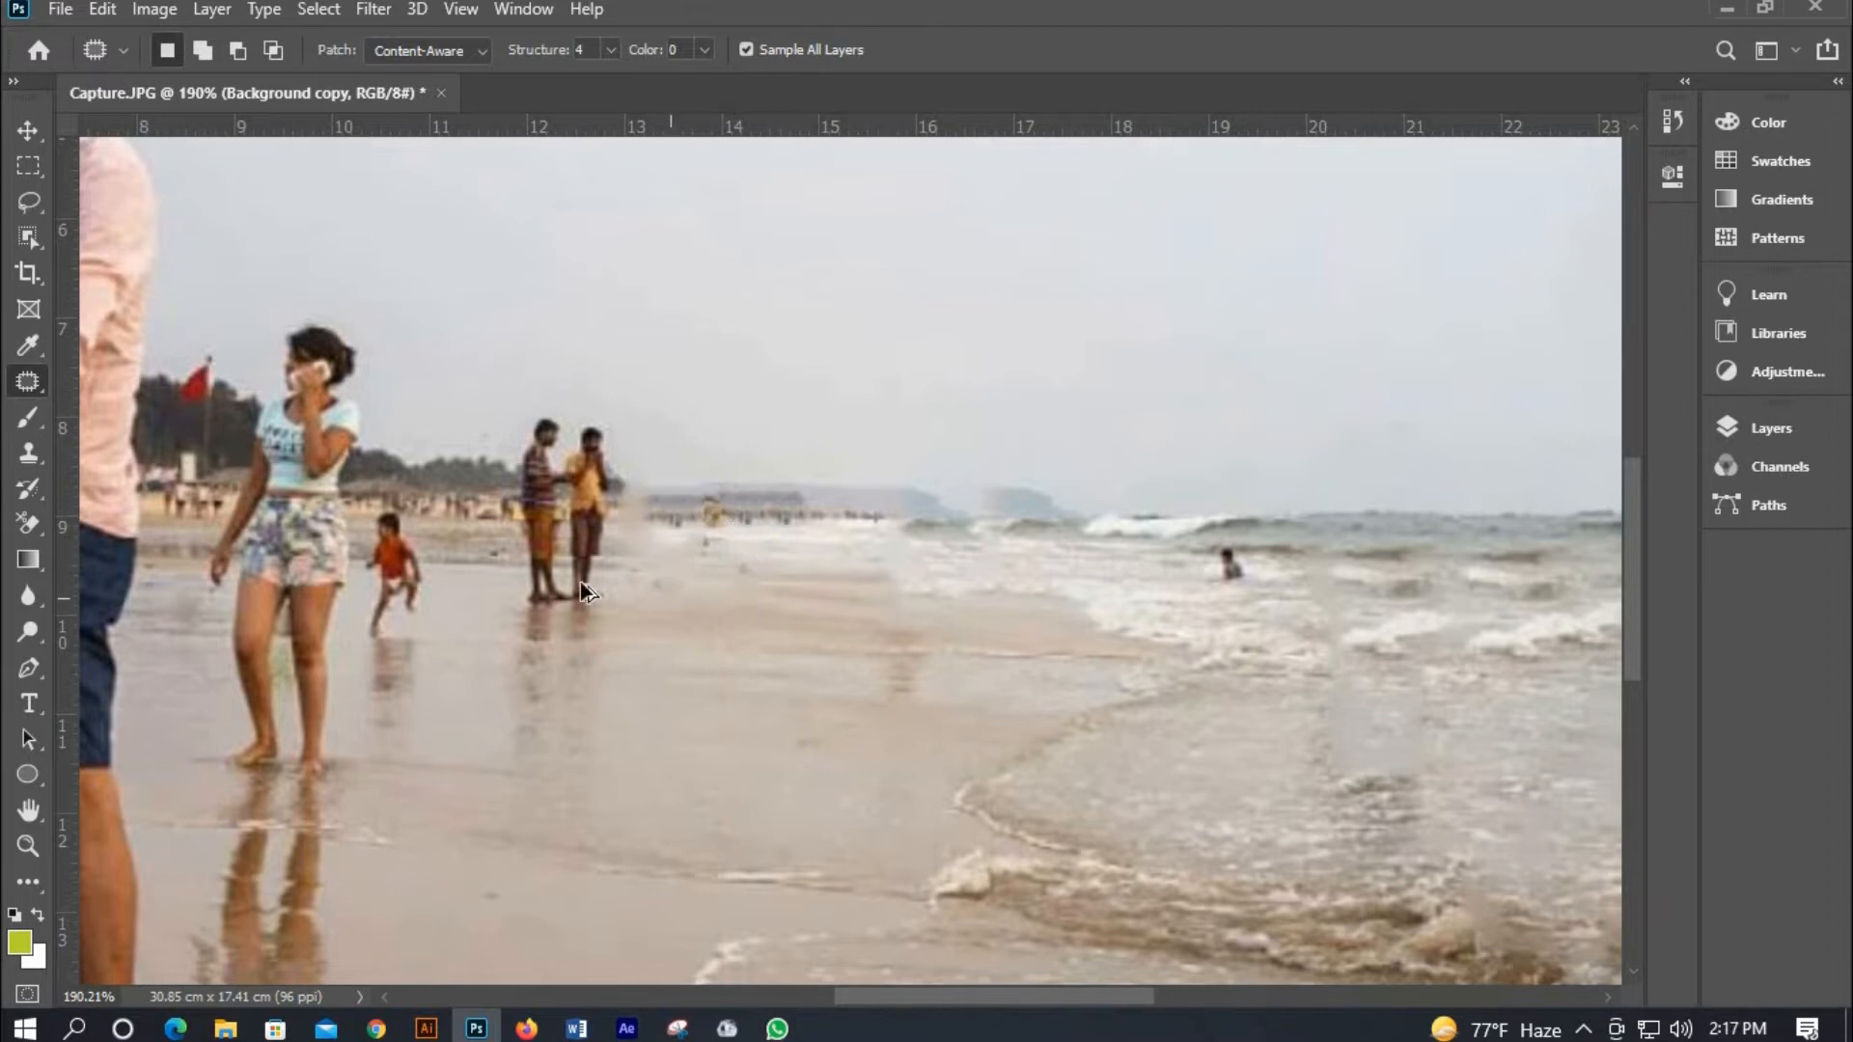
Try to patch out the two men standing on the sand using the beach to their right.
{"action": "scroll", "coordinate": [629, 584], "scroll_direction": "down", "scroll_amount": 6}
{"action": "scroll", "coordinate": [496, 572], "scroll_direction": "up", "scroll_amount": 4}
{"action": "scroll", "coordinate": [560, 575], "scroll_direction": "up", "scroll_amount": 3}
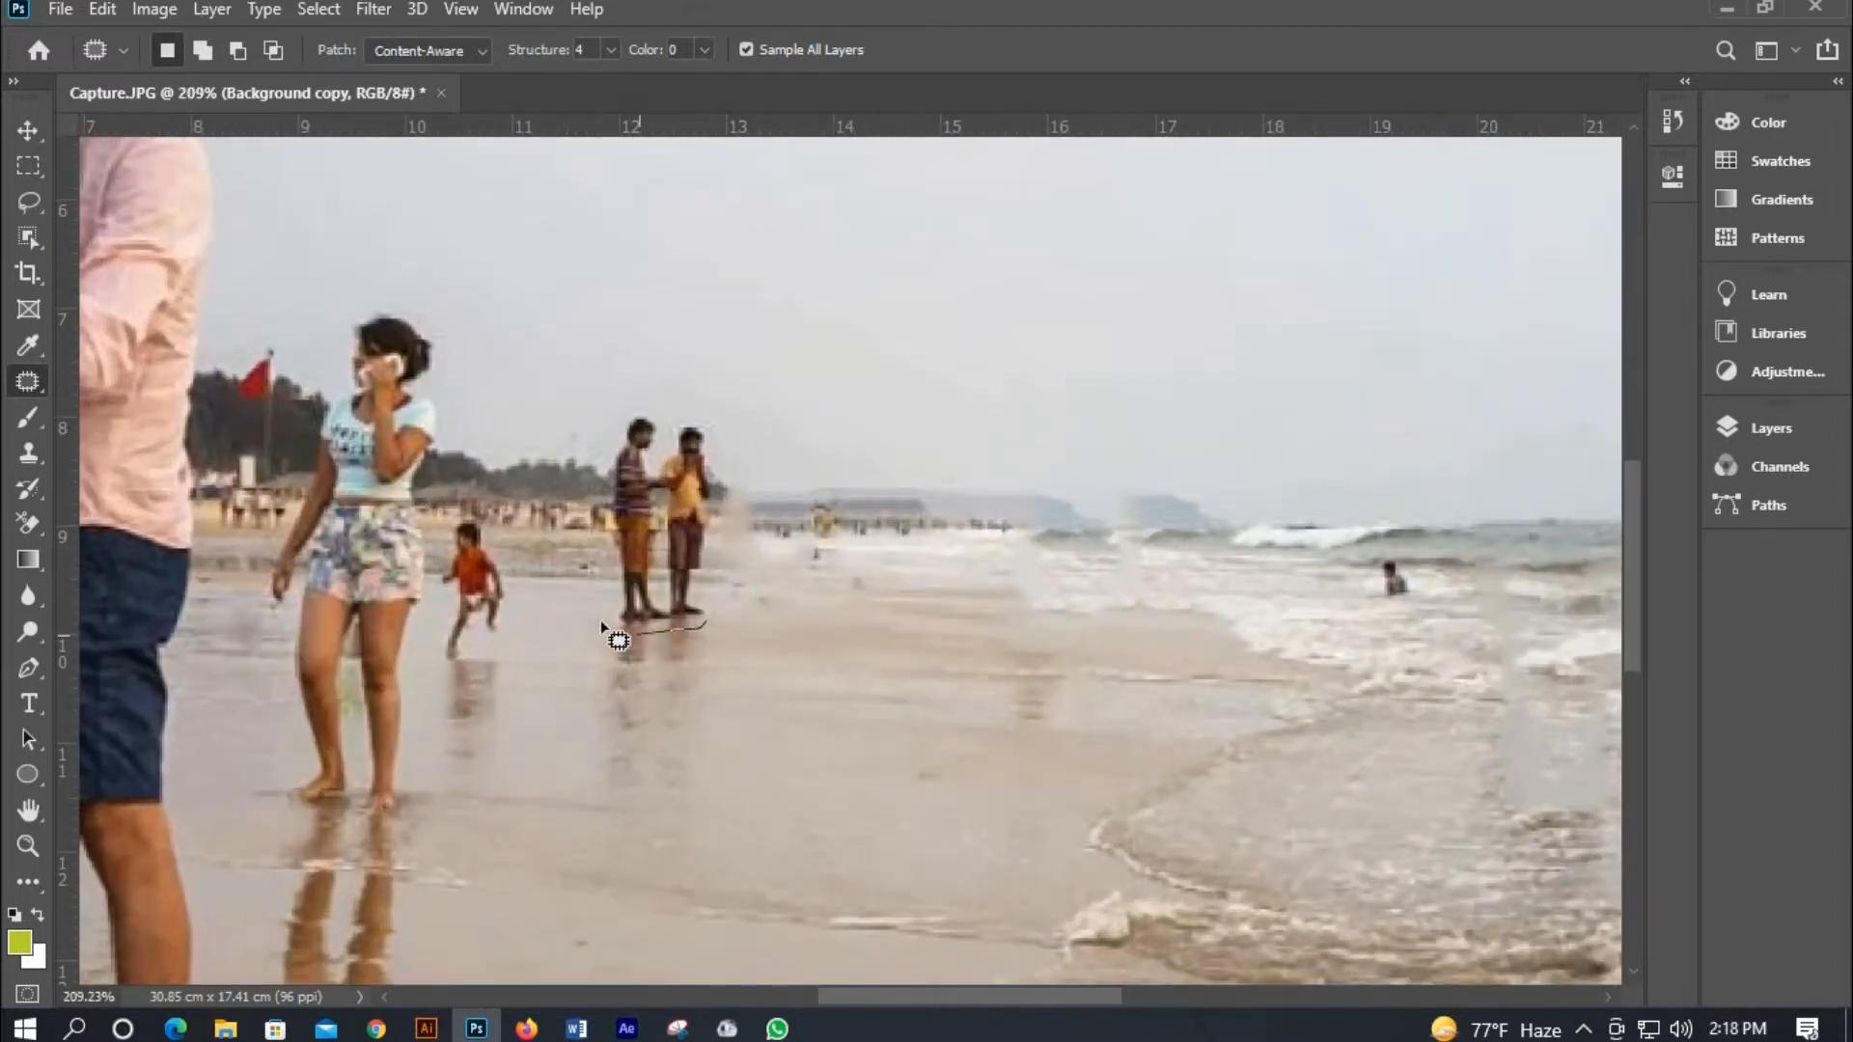
{"action": "mouse_move", "coordinate": [601, 622]}
{"action": "left_mouse_down"}
{"action": "mouse_move", "coordinate": [601, 469]}
{"action": "mouse_move", "coordinate": [629, 405]}
{"action": "mouse_move", "coordinate": [660, 399]}
{"action": "mouse_move", "coordinate": [706, 412]}
{"action": "mouse_move", "coordinate": [736, 470]}
{"action": "mouse_move", "coordinate": [695, 627]}
{"action": "left_mouse_up"}
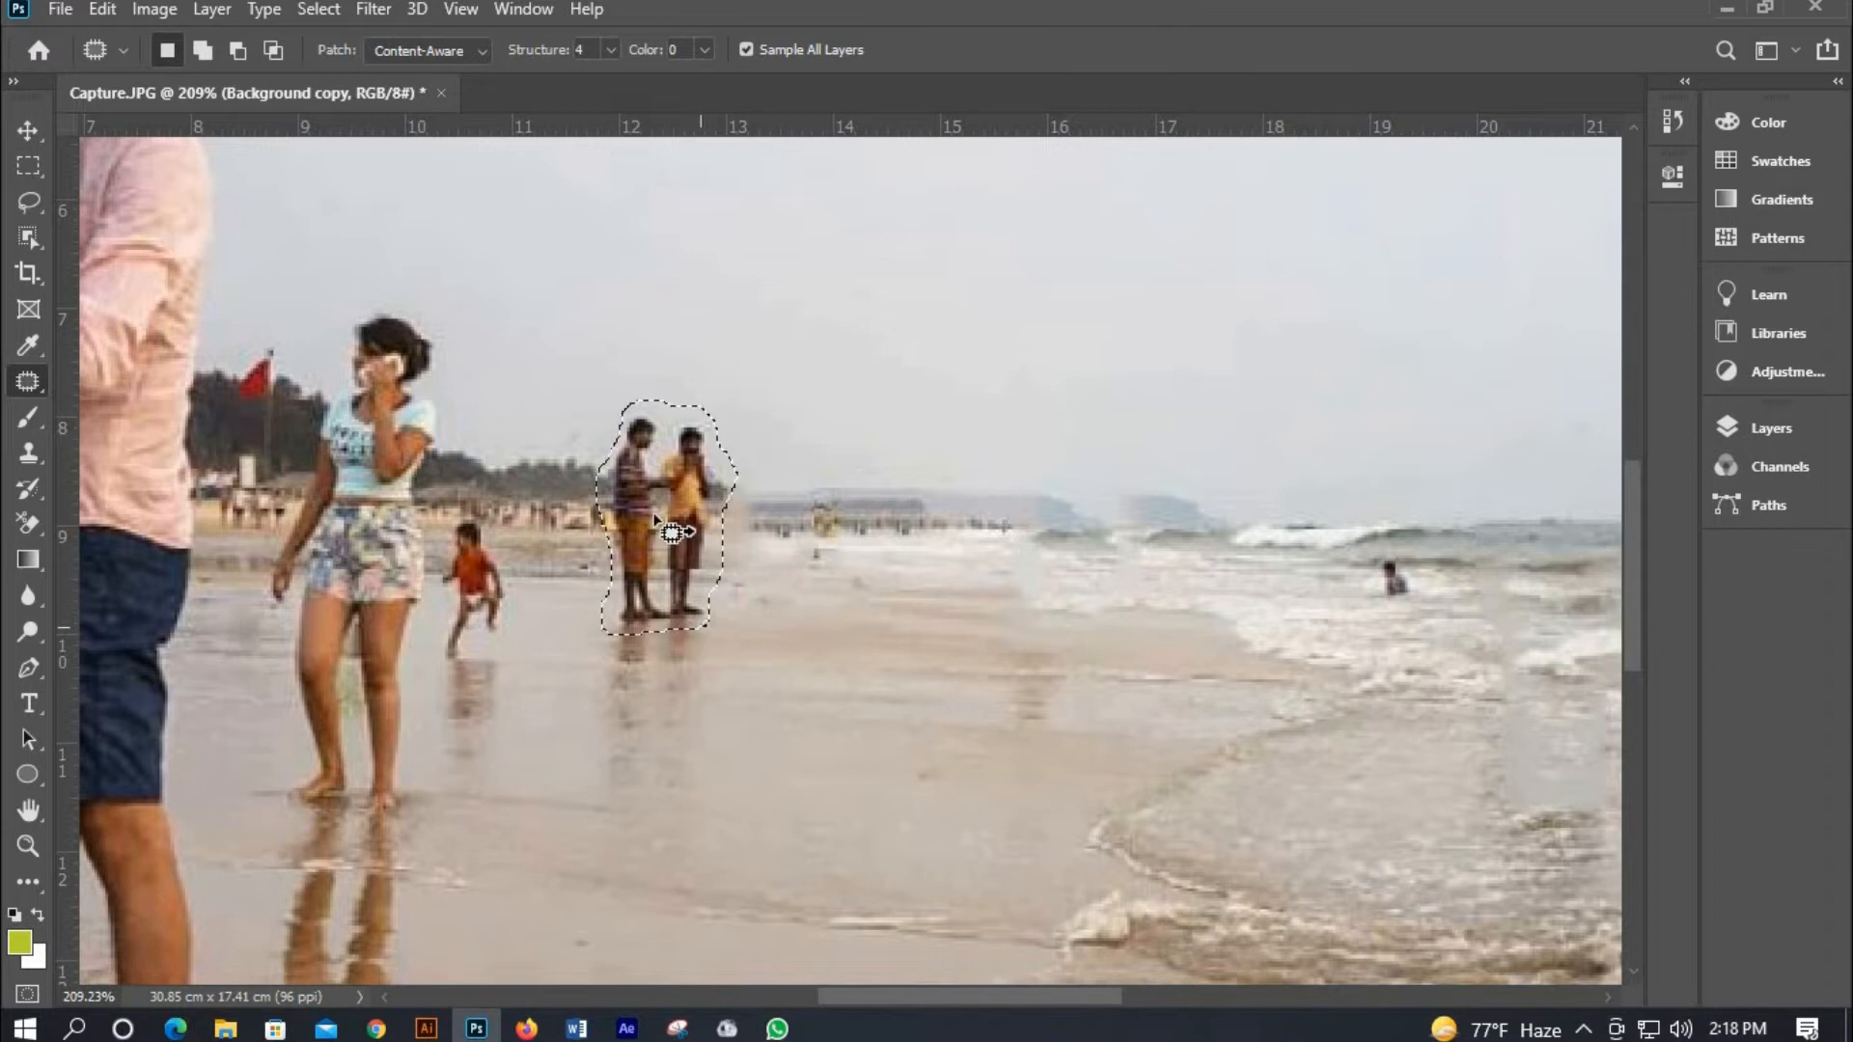
{"action": "left_click_drag", "start_coordinate": [659, 515], "coordinate": [773, 508]}
{"action": "key", "text": "ctrl+z"}
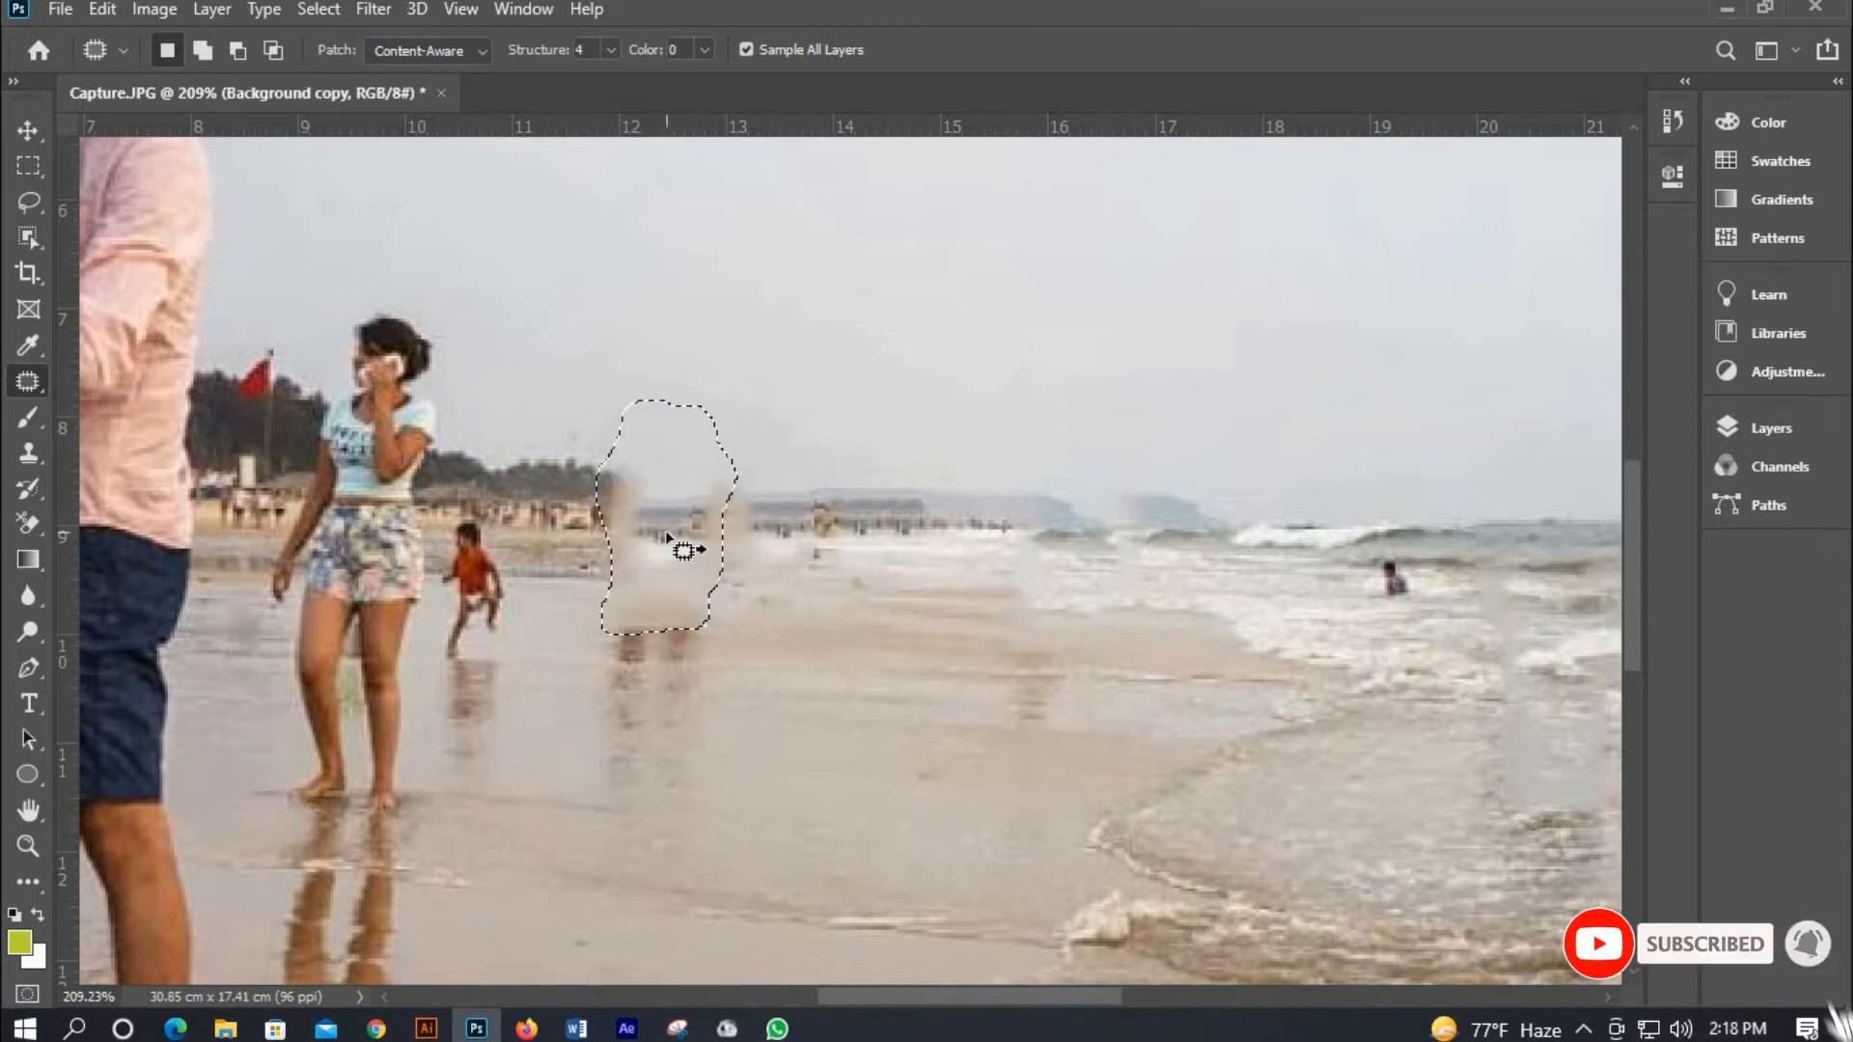
{"action": "left_click_drag", "start_coordinate": [652, 534], "coordinate": [820, 540]}
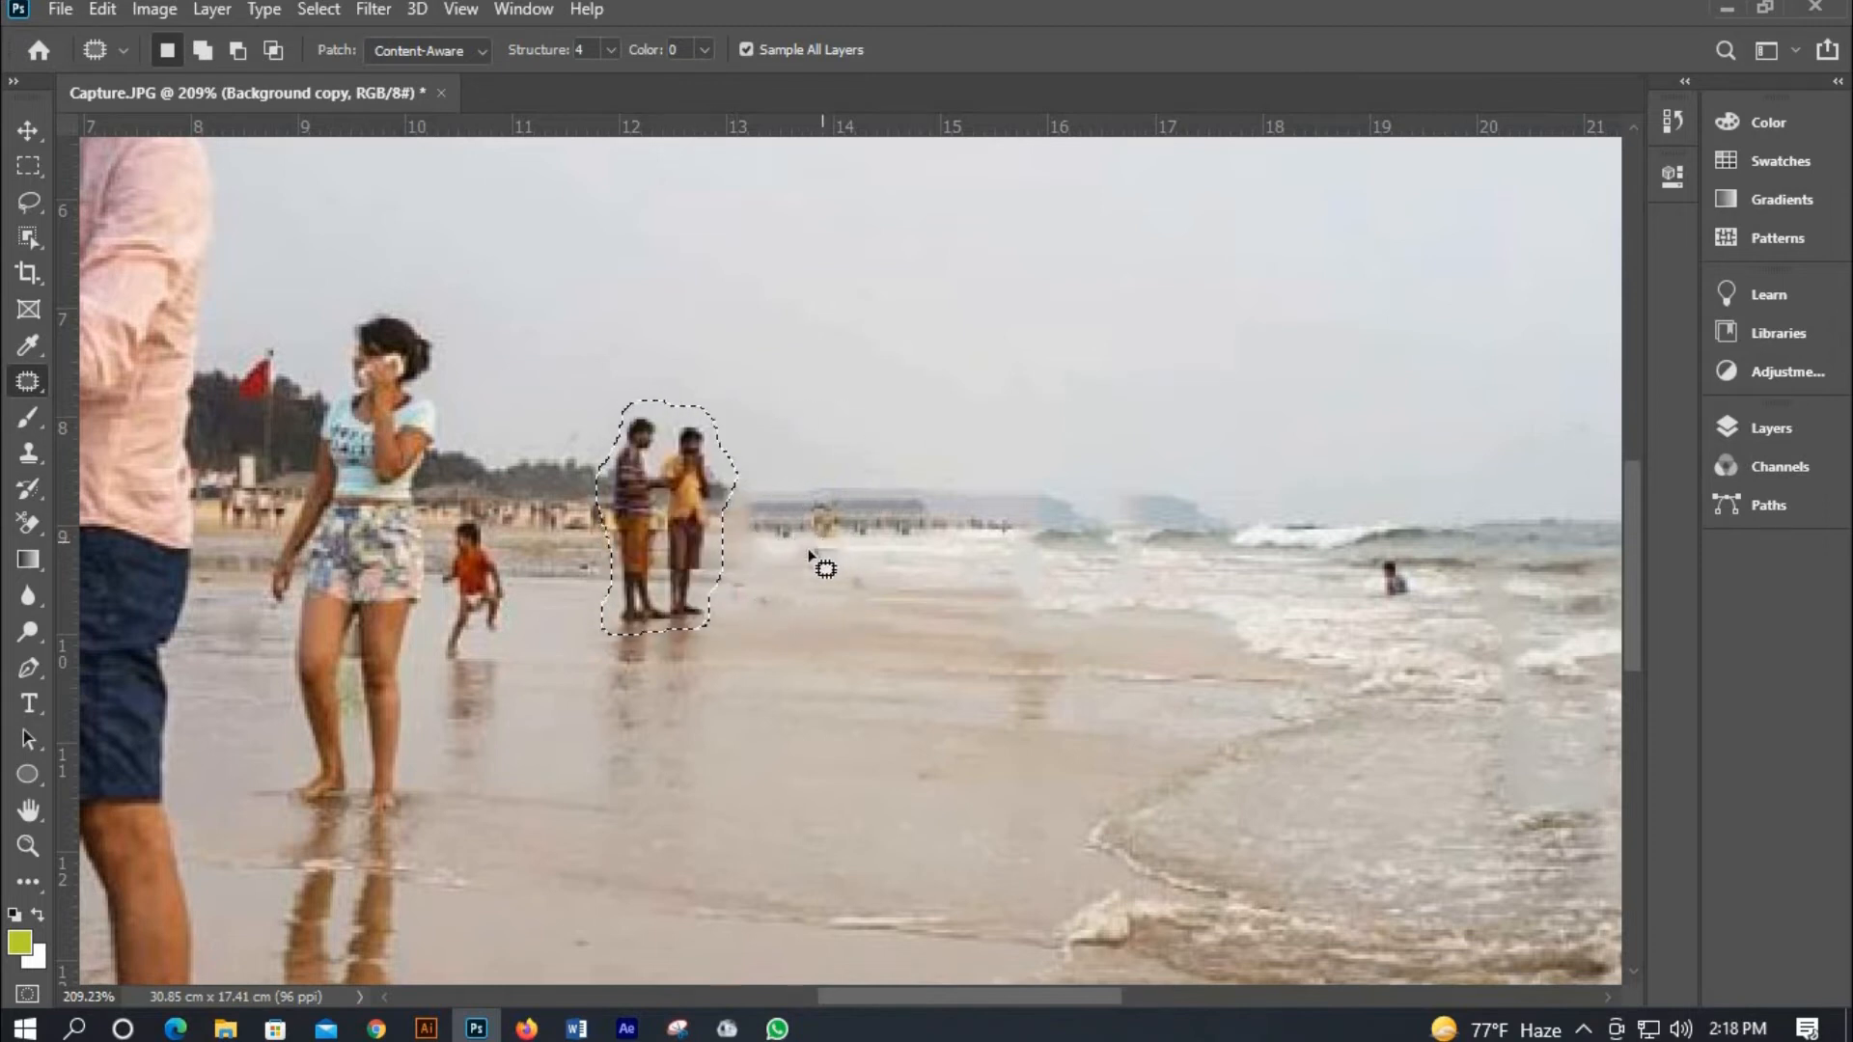
{"action": "key", "text": "ctrl+d"}
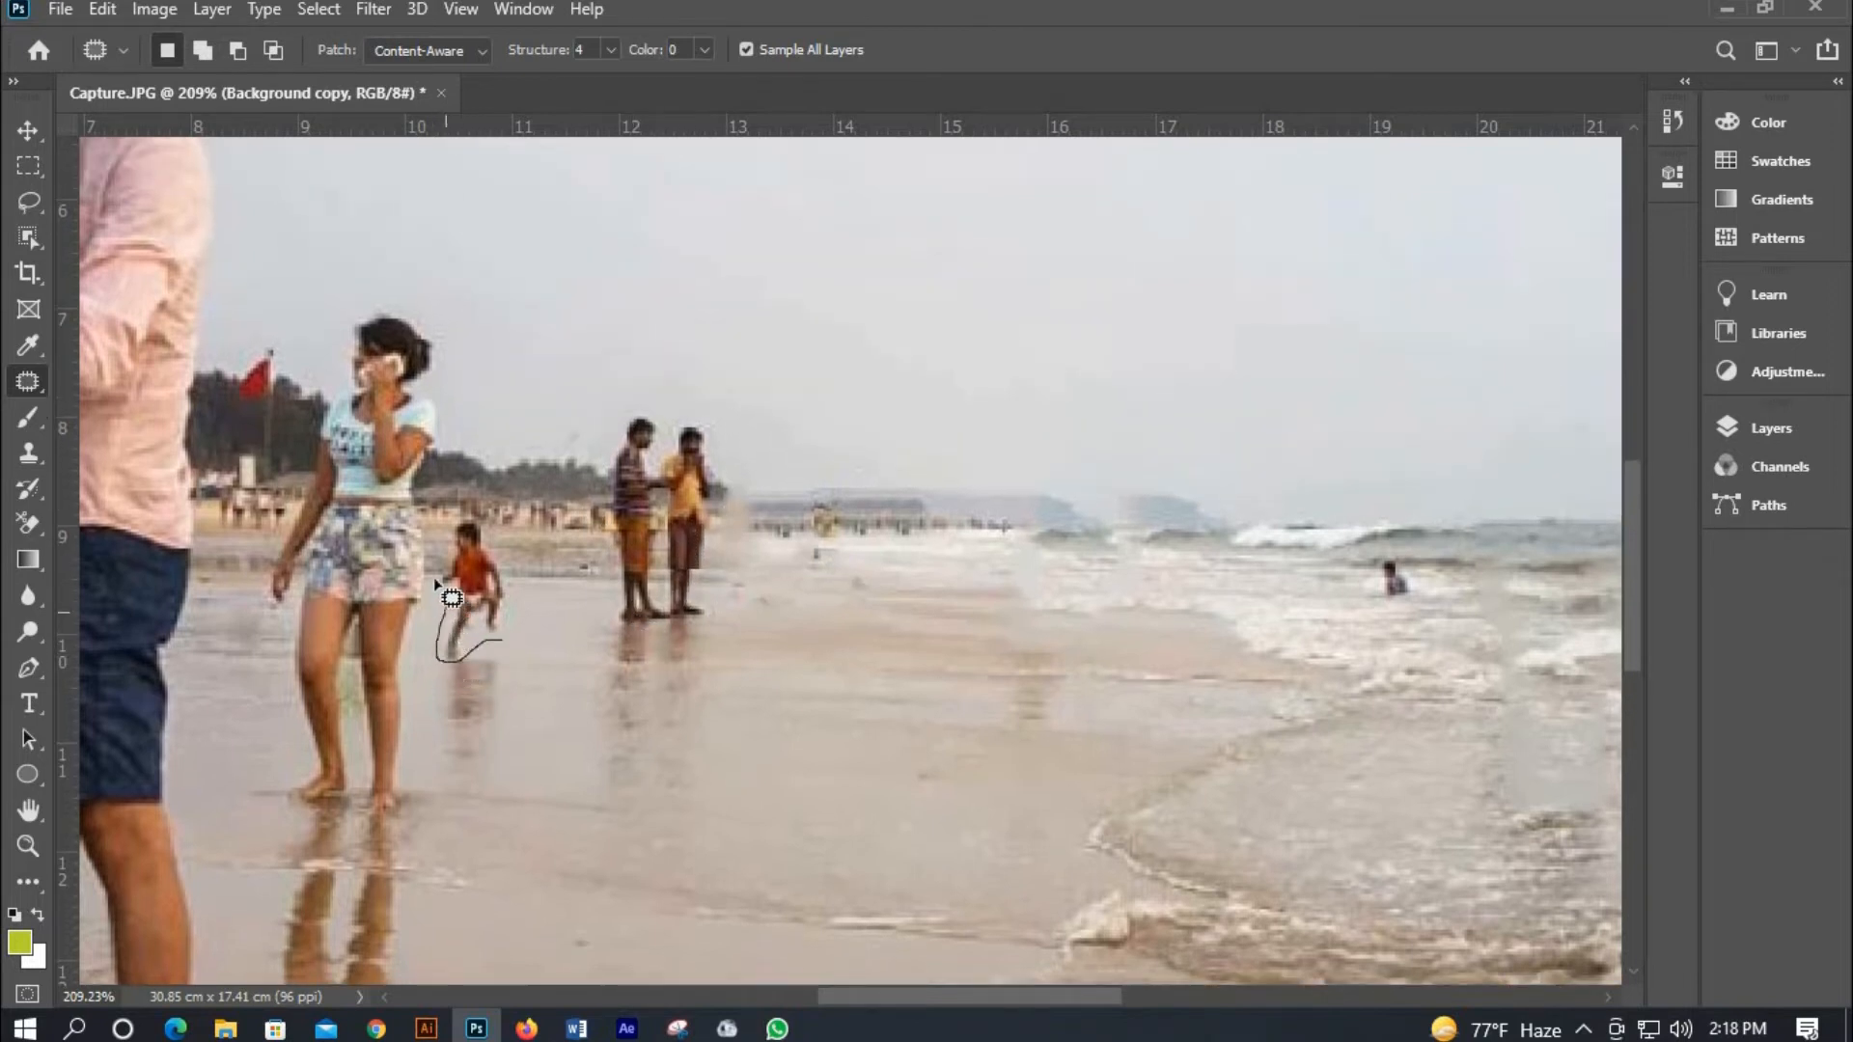
Remove the running child in orange with the Patch tool, sampling the sand beside him.
{"action": "mouse_move", "coordinate": [433, 577]}
{"action": "left_mouse_down"}
{"action": "mouse_move", "coordinate": [450, 524]}
{"action": "mouse_move", "coordinate": [494, 529]}
{"action": "left_mouse_up"}
{"action": "left_click_drag", "start_coordinate": [503, 639], "coordinate": [547, 577]}
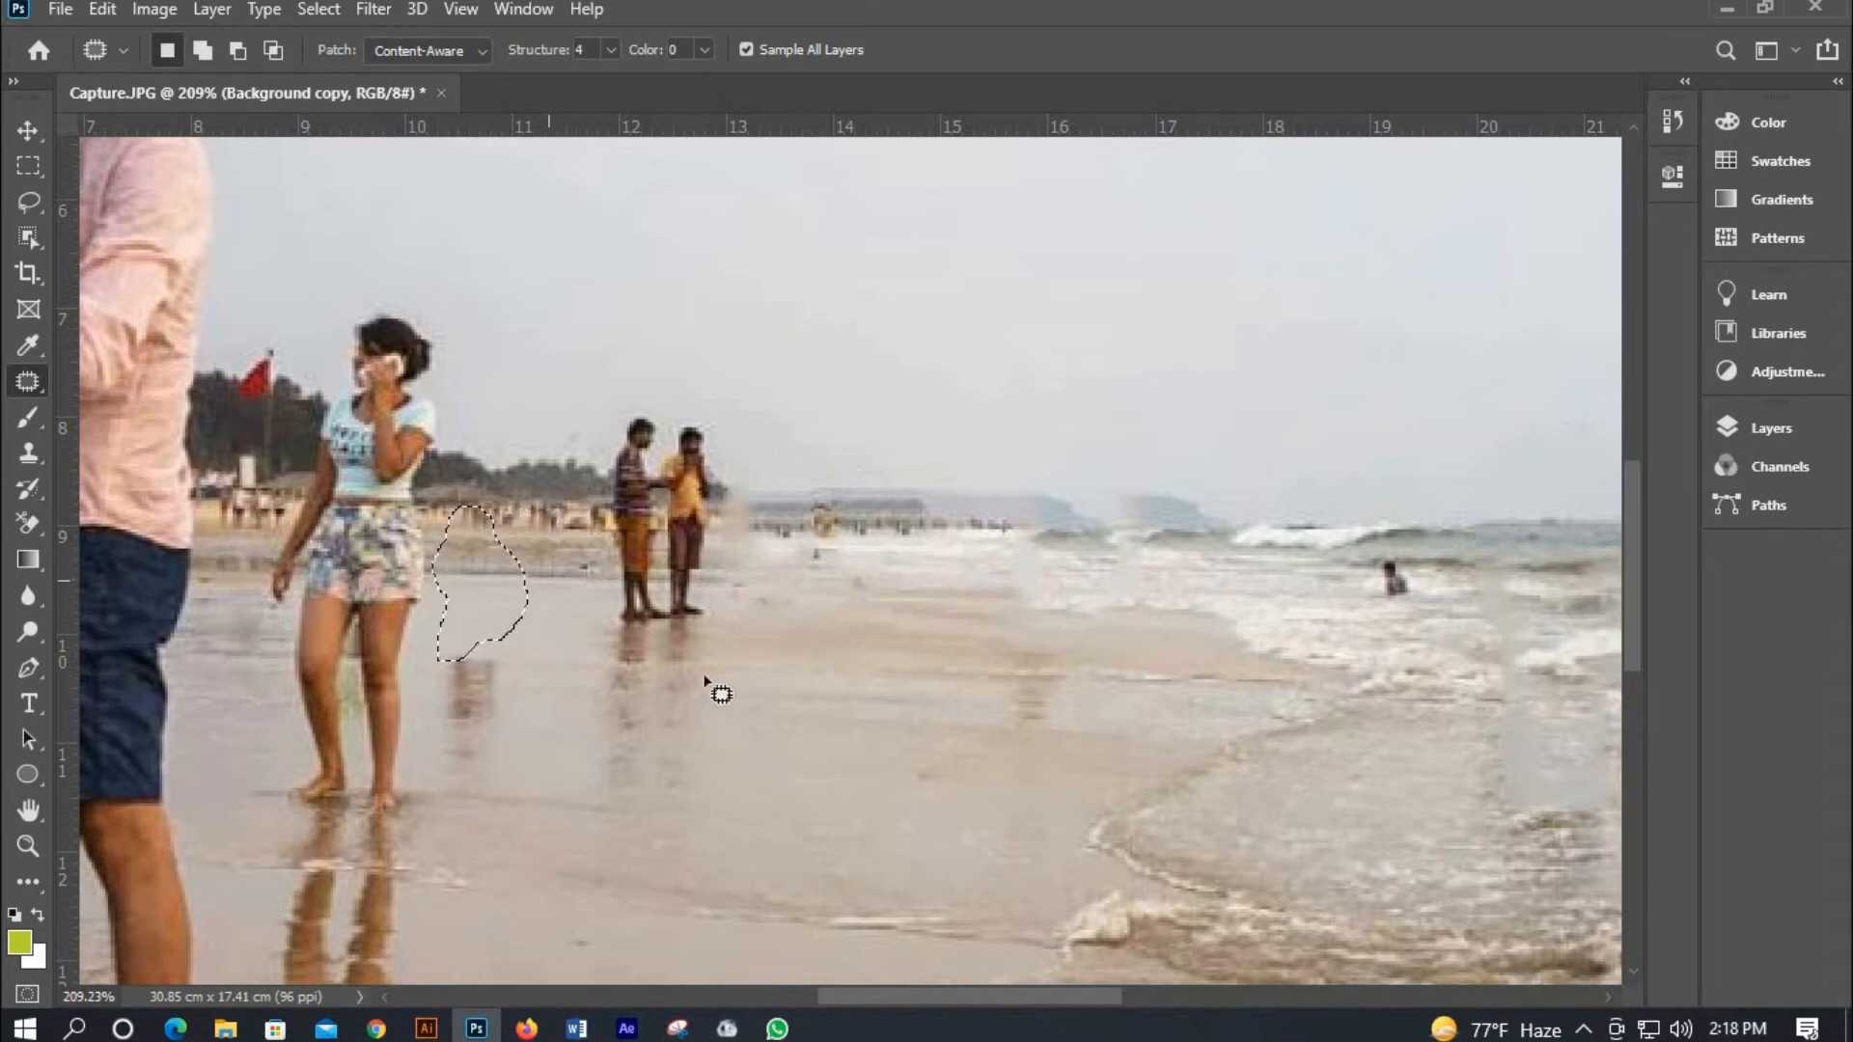
{"action": "key", "text": "ctrl+d"}
Patch out the two men standing on the sand using the beach area to their left.
{"action": "mouse_move", "coordinate": [632, 638]}
{"action": "left_mouse_down"}
{"action": "mouse_move", "coordinate": [598, 621]}
{"action": "mouse_move", "coordinate": [610, 458]}
{"action": "mouse_move", "coordinate": [627, 418]}
{"action": "mouse_move", "coordinate": [706, 403]}
{"action": "left_mouse_up"}
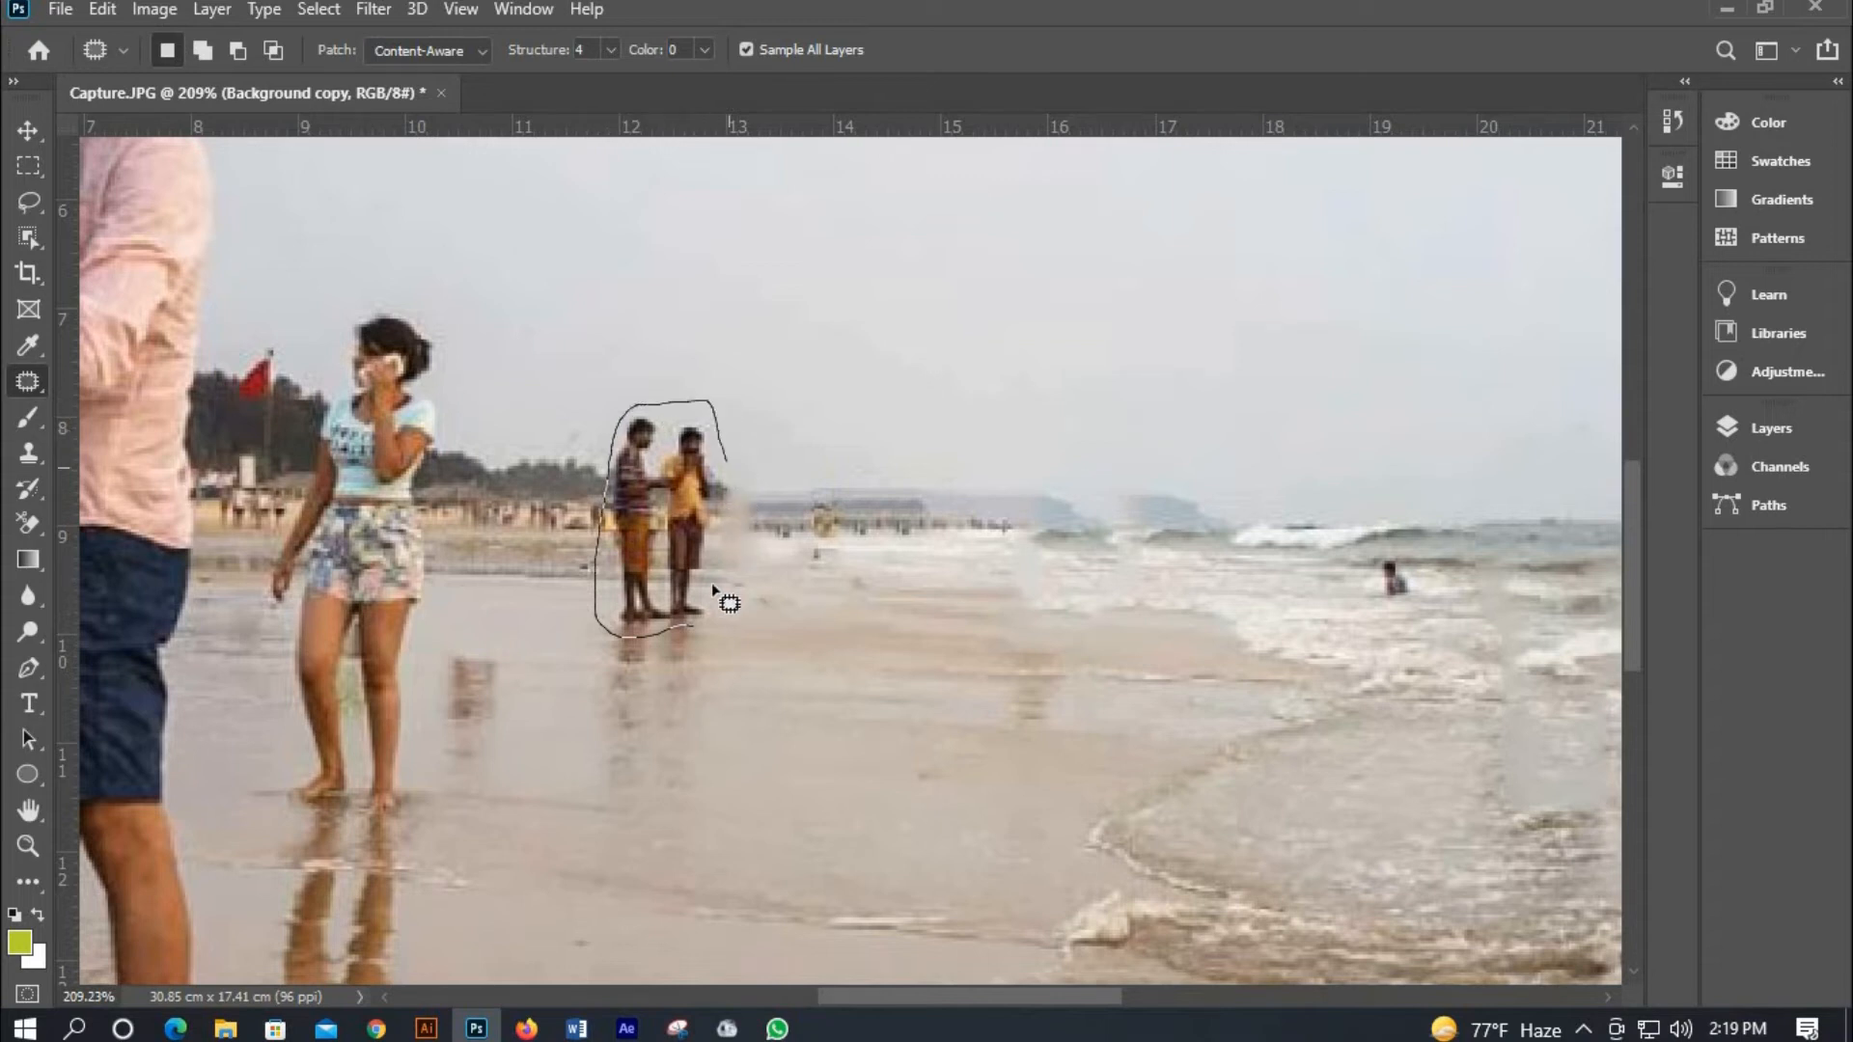
{"action": "mouse_move", "coordinate": [714, 591]}
{"action": "left_mouse_down"}
{"action": "mouse_move", "coordinate": [712, 637]}
{"action": "mouse_move", "coordinate": [693, 627]}
{"action": "left_mouse_up"}
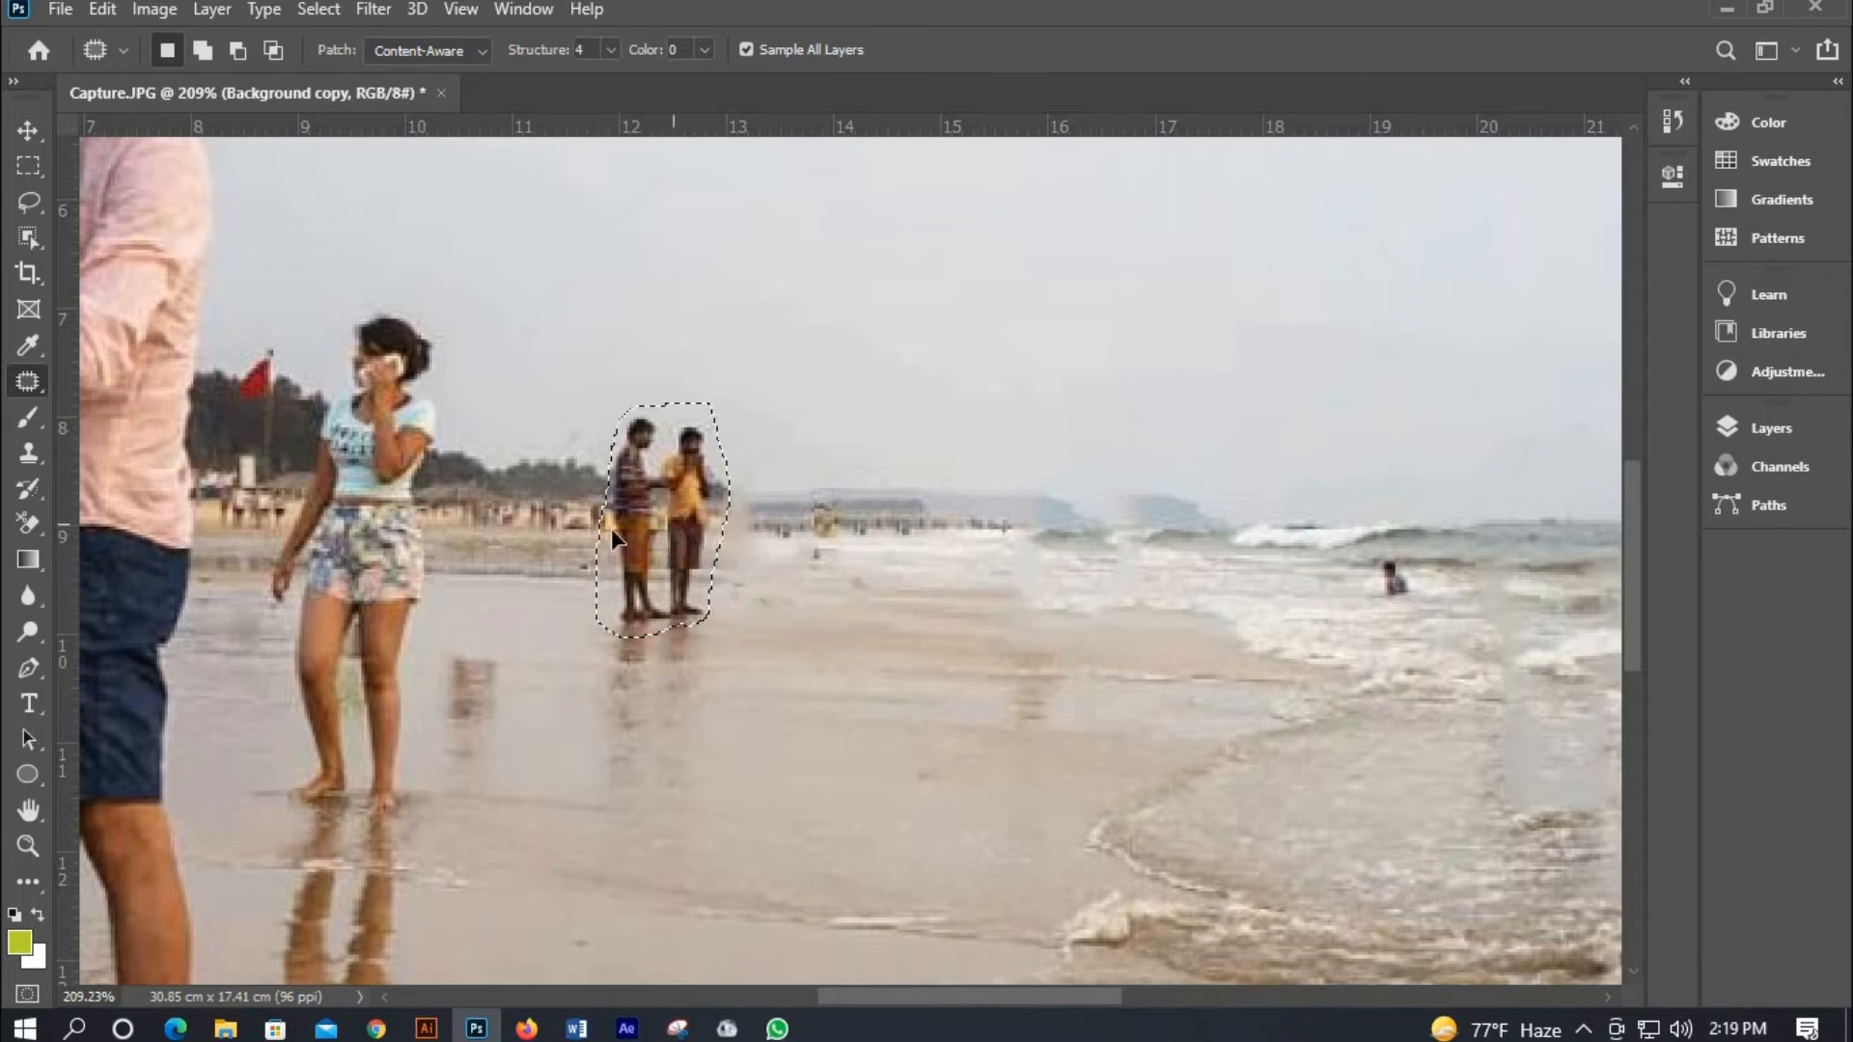
{"action": "left_click_drag", "start_coordinate": [613, 536], "coordinate": [489, 546]}
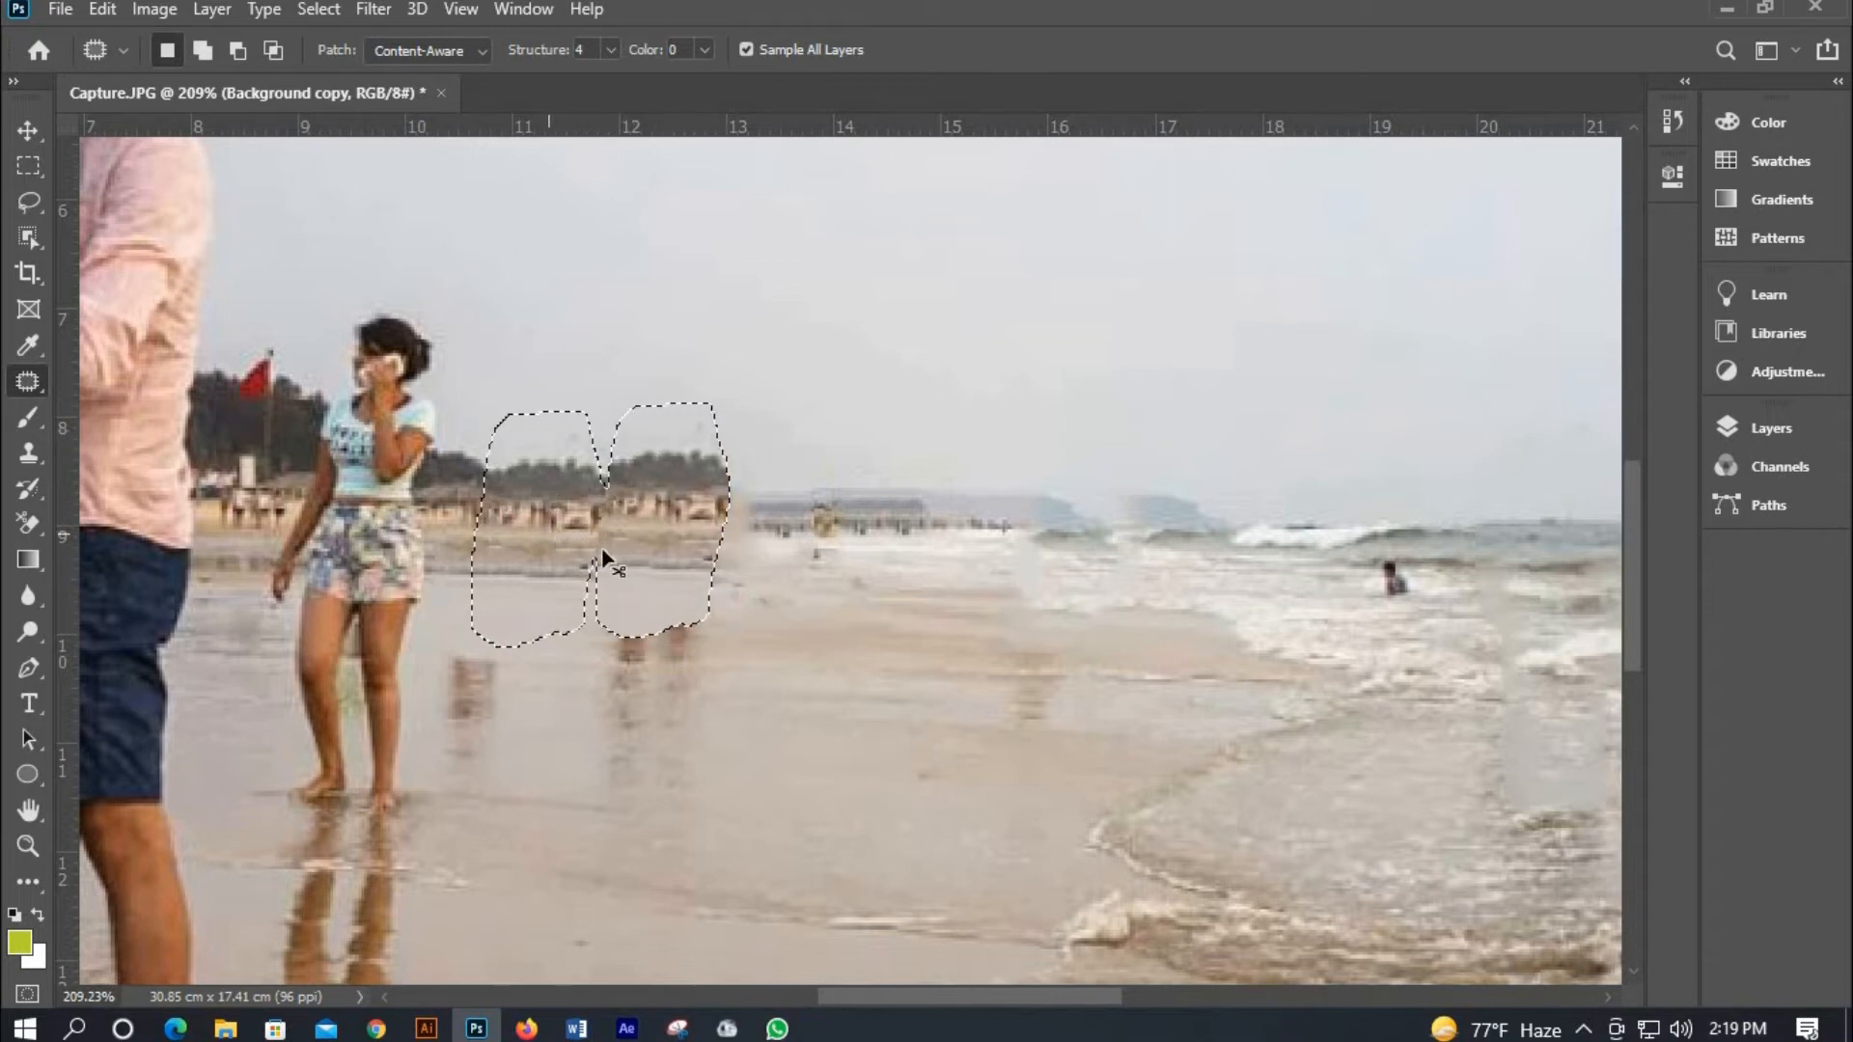
{"action": "key", "text": "ctrl+d"}
Inspect the retouched beach at different zoom levels.
{"action": "scroll", "coordinate": [772, 628], "scroll_direction": "down", "scroll_amount": 11}
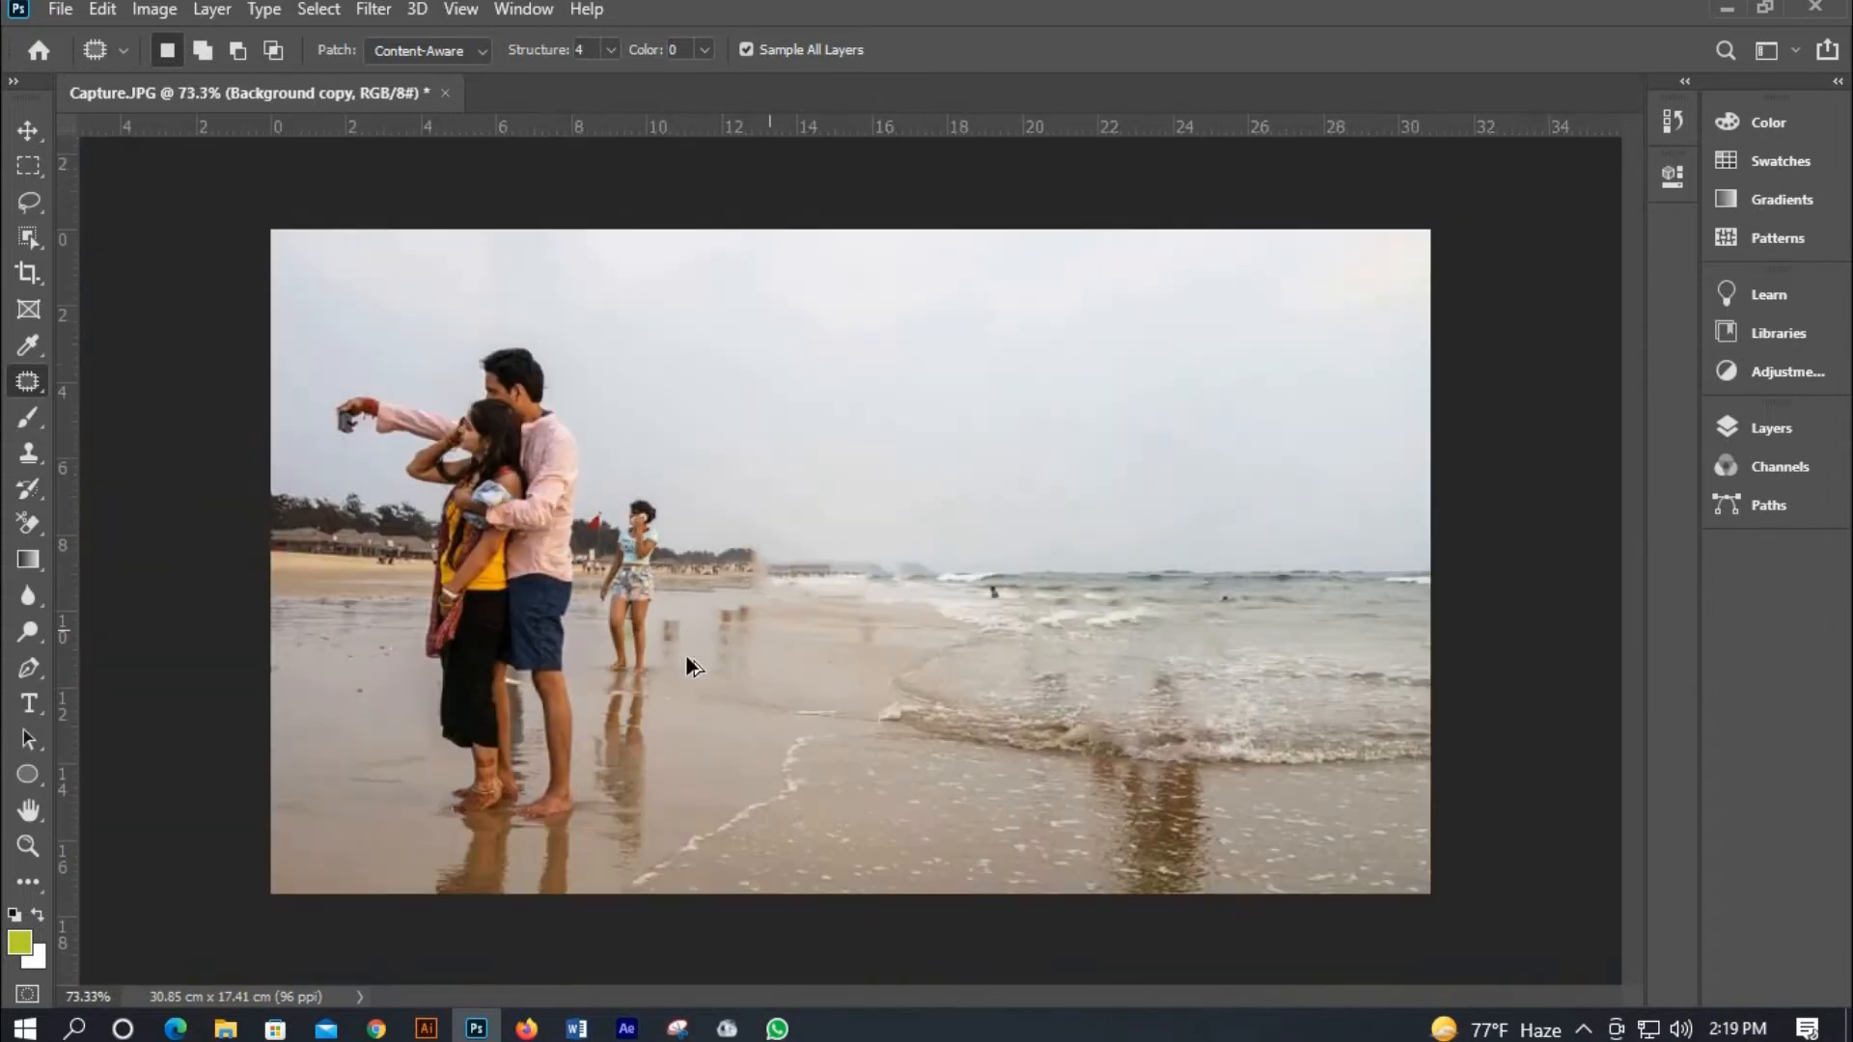
{"action": "scroll", "coordinate": [683, 648], "scroll_direction": "down", "scroll_amount": 3}
{"action": "scroll", "coordinate": [682, 646], "scroll_direction": "up", "scroll_amount": 6}
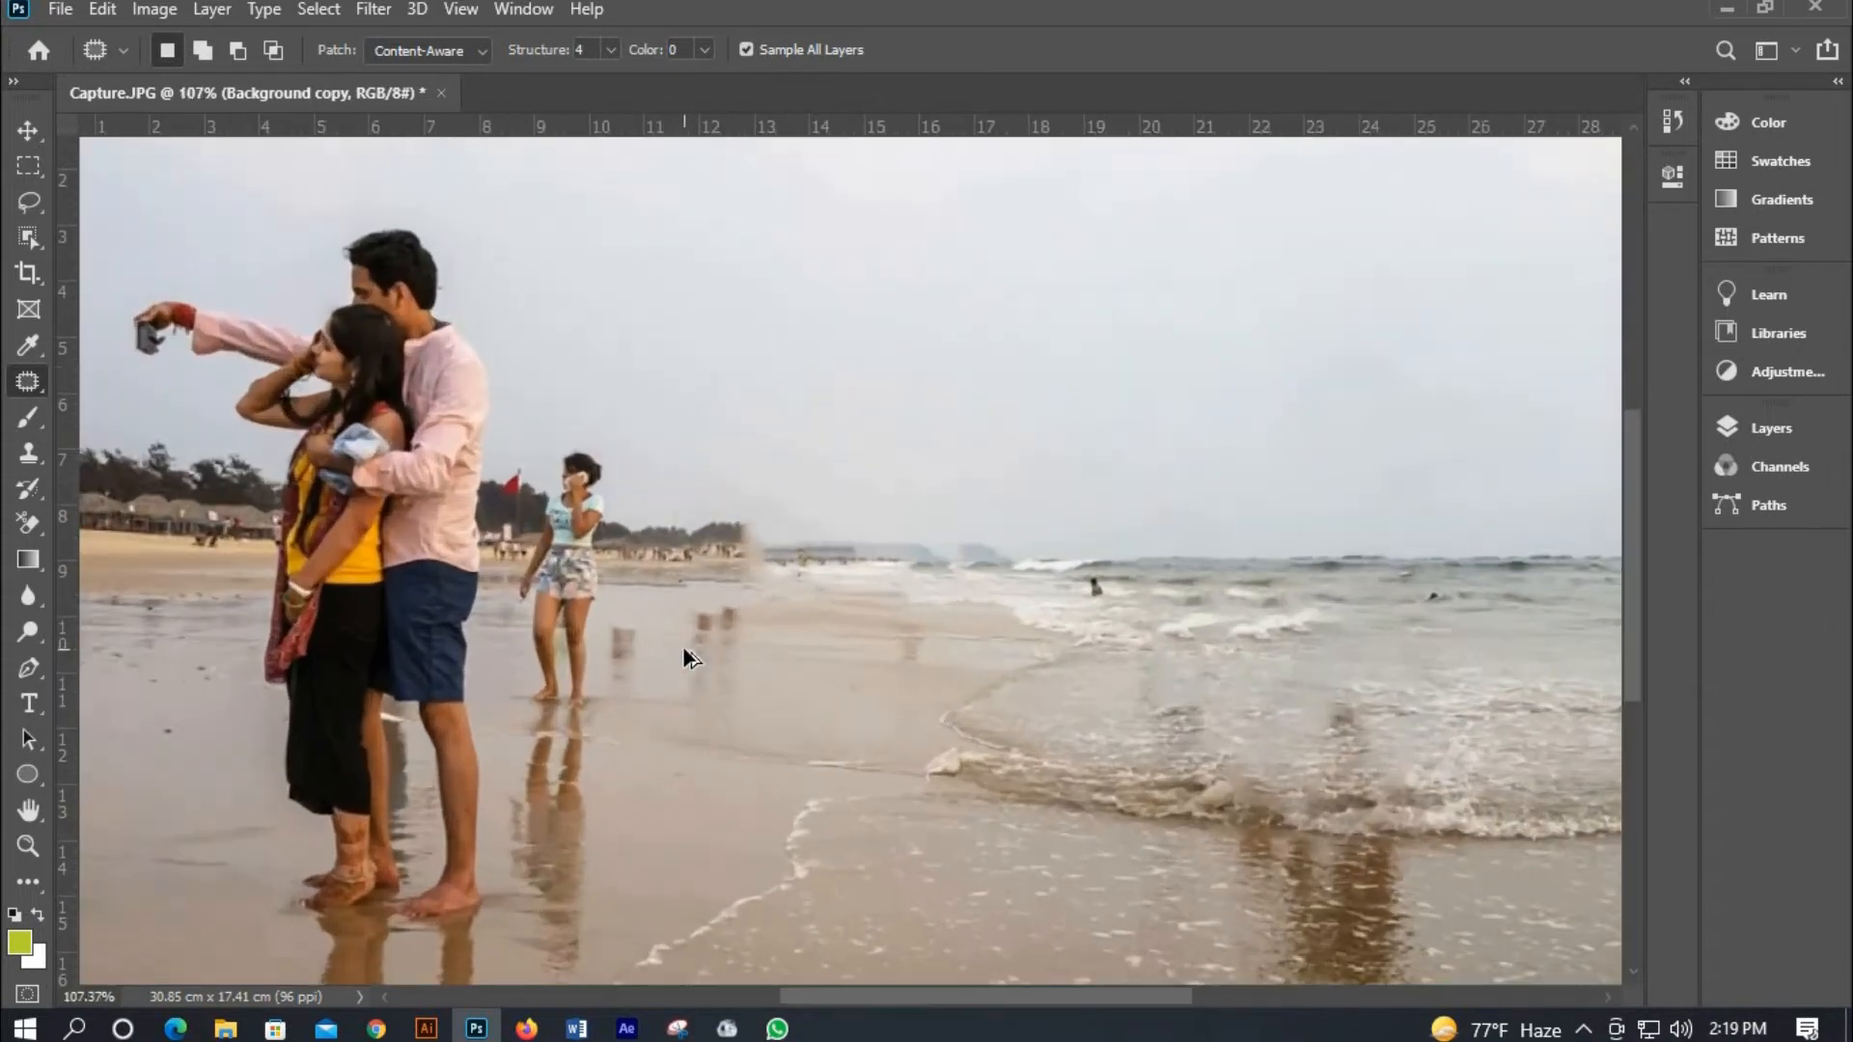
{"action": "scroll", "coordinate": [681, 646], "scroll_direction": "up", "scroll_amount": 2}
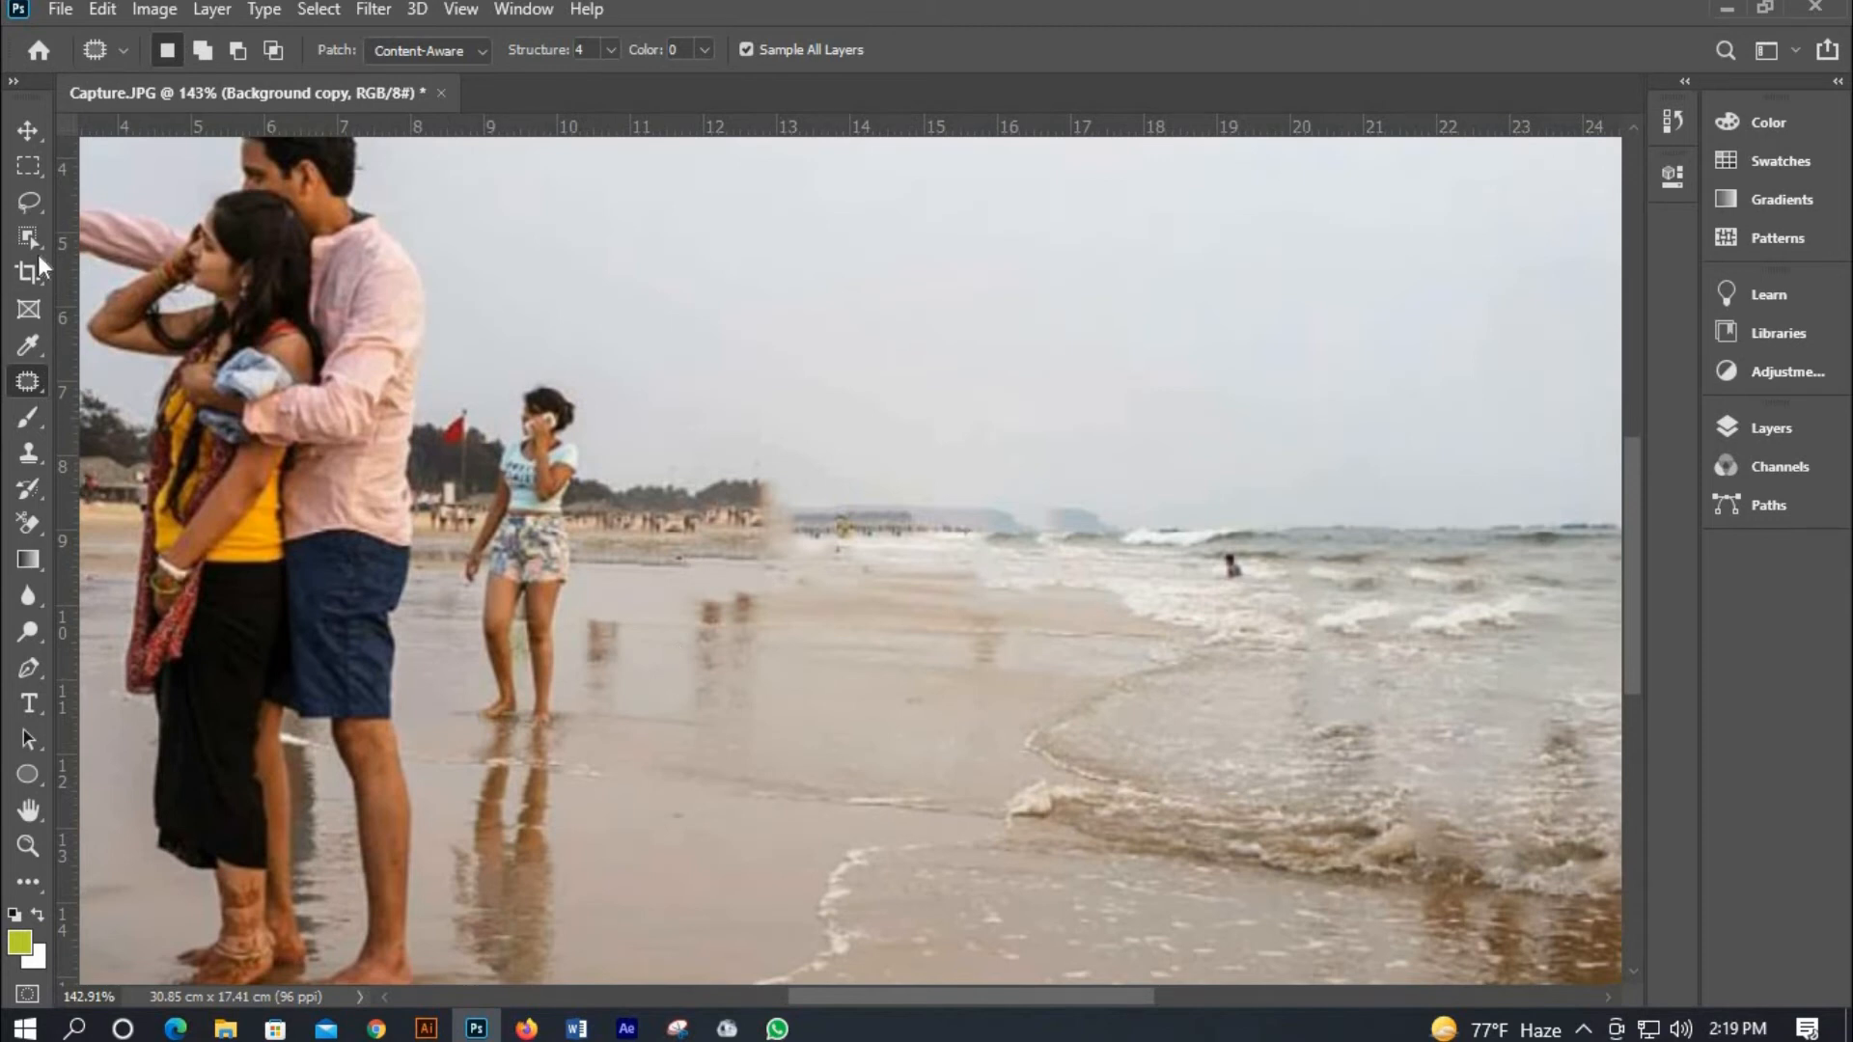
{"action": "scroll", "coordinate": [579, 488], "scroll_direction": "up", "scroll_amount": 1}
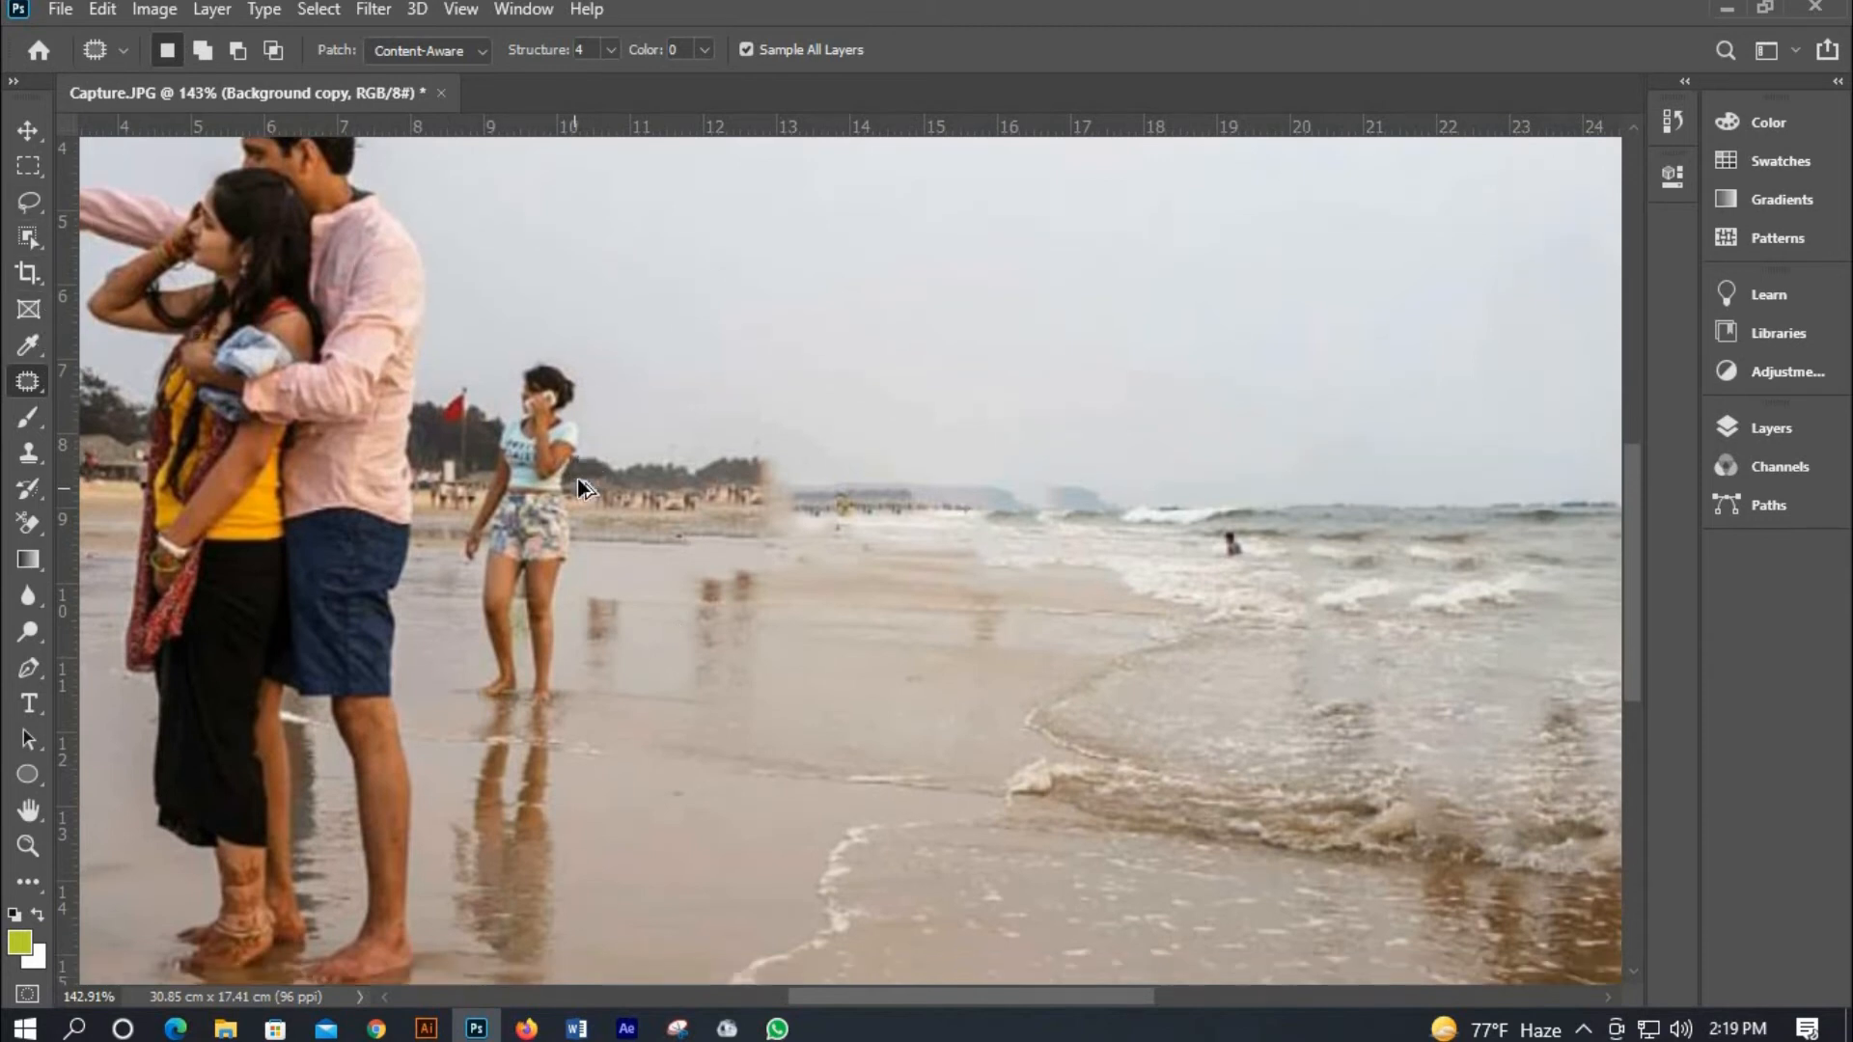
{"action": "scroll", "coordinate": [582, 487], "scroll_direction": "down", "scroll_amount": 4}
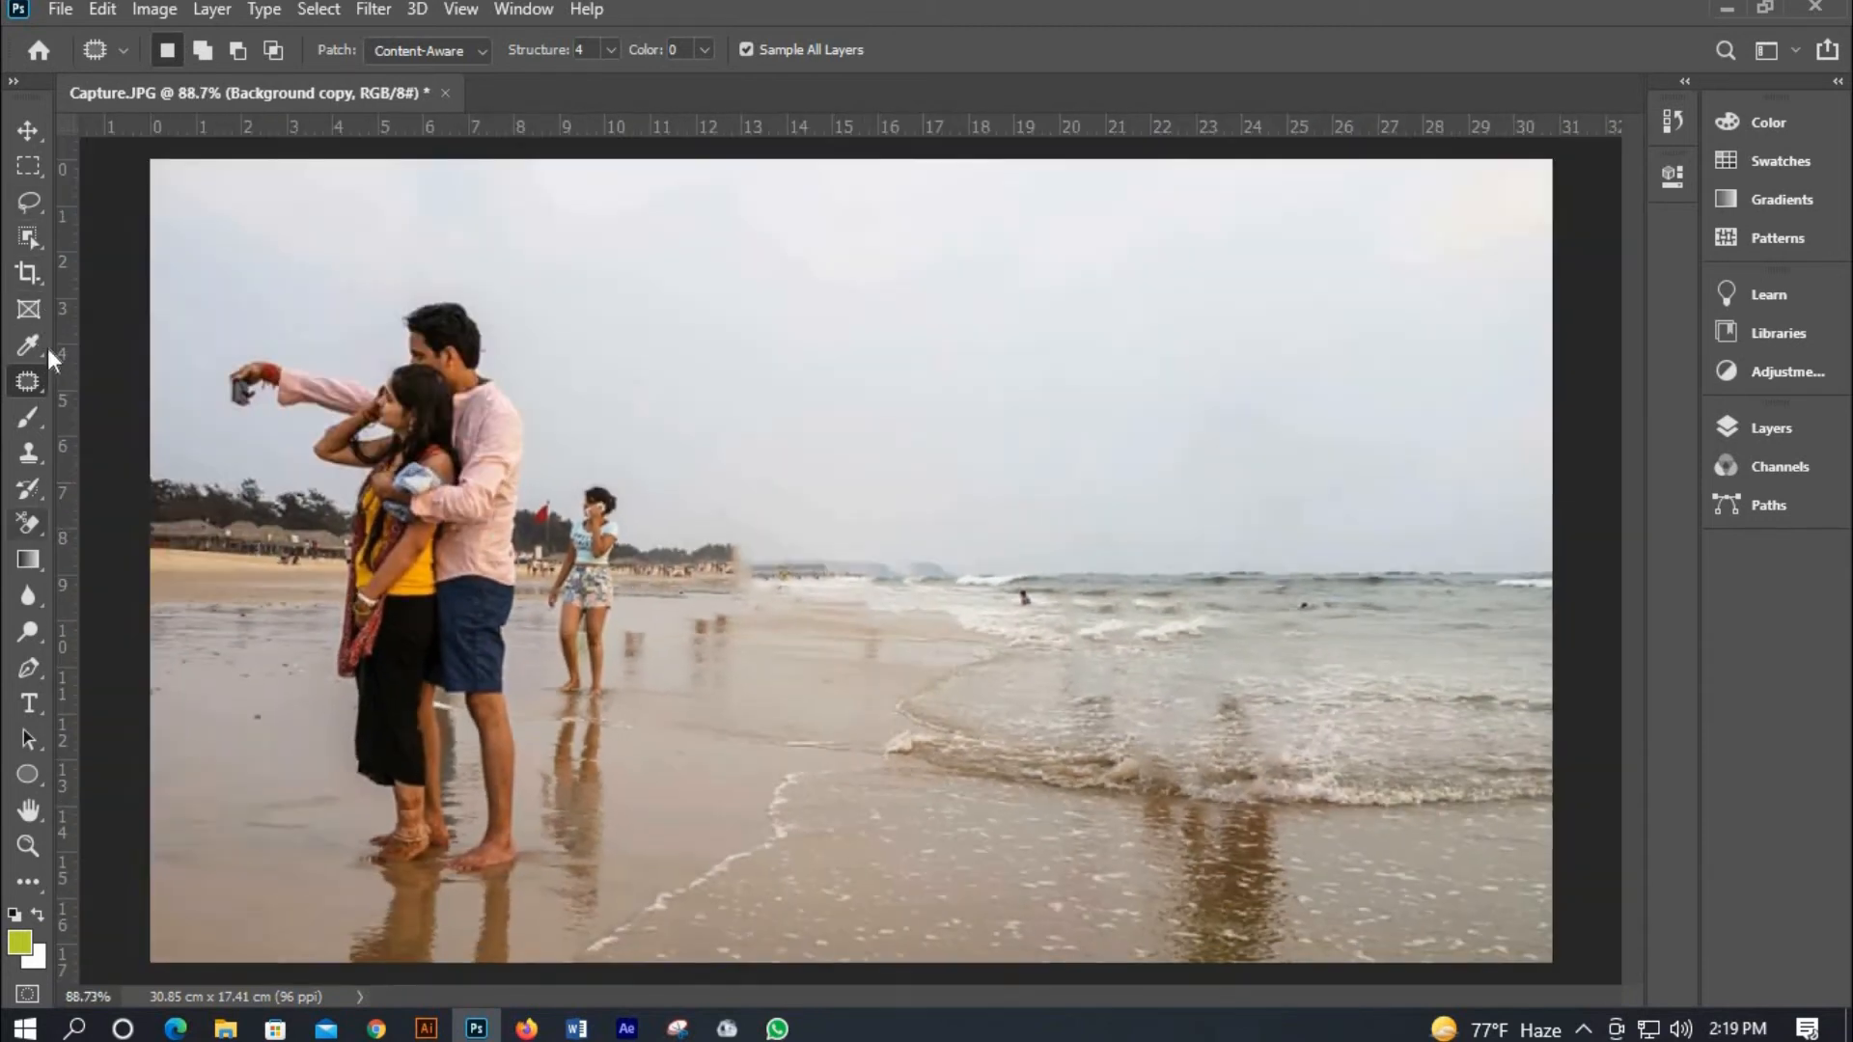
Switch to the Clone Stamp tool, select the Background layer and clone out the swimmer in the sea.
{"action": "left_click", "coordinate": [29, 453]}
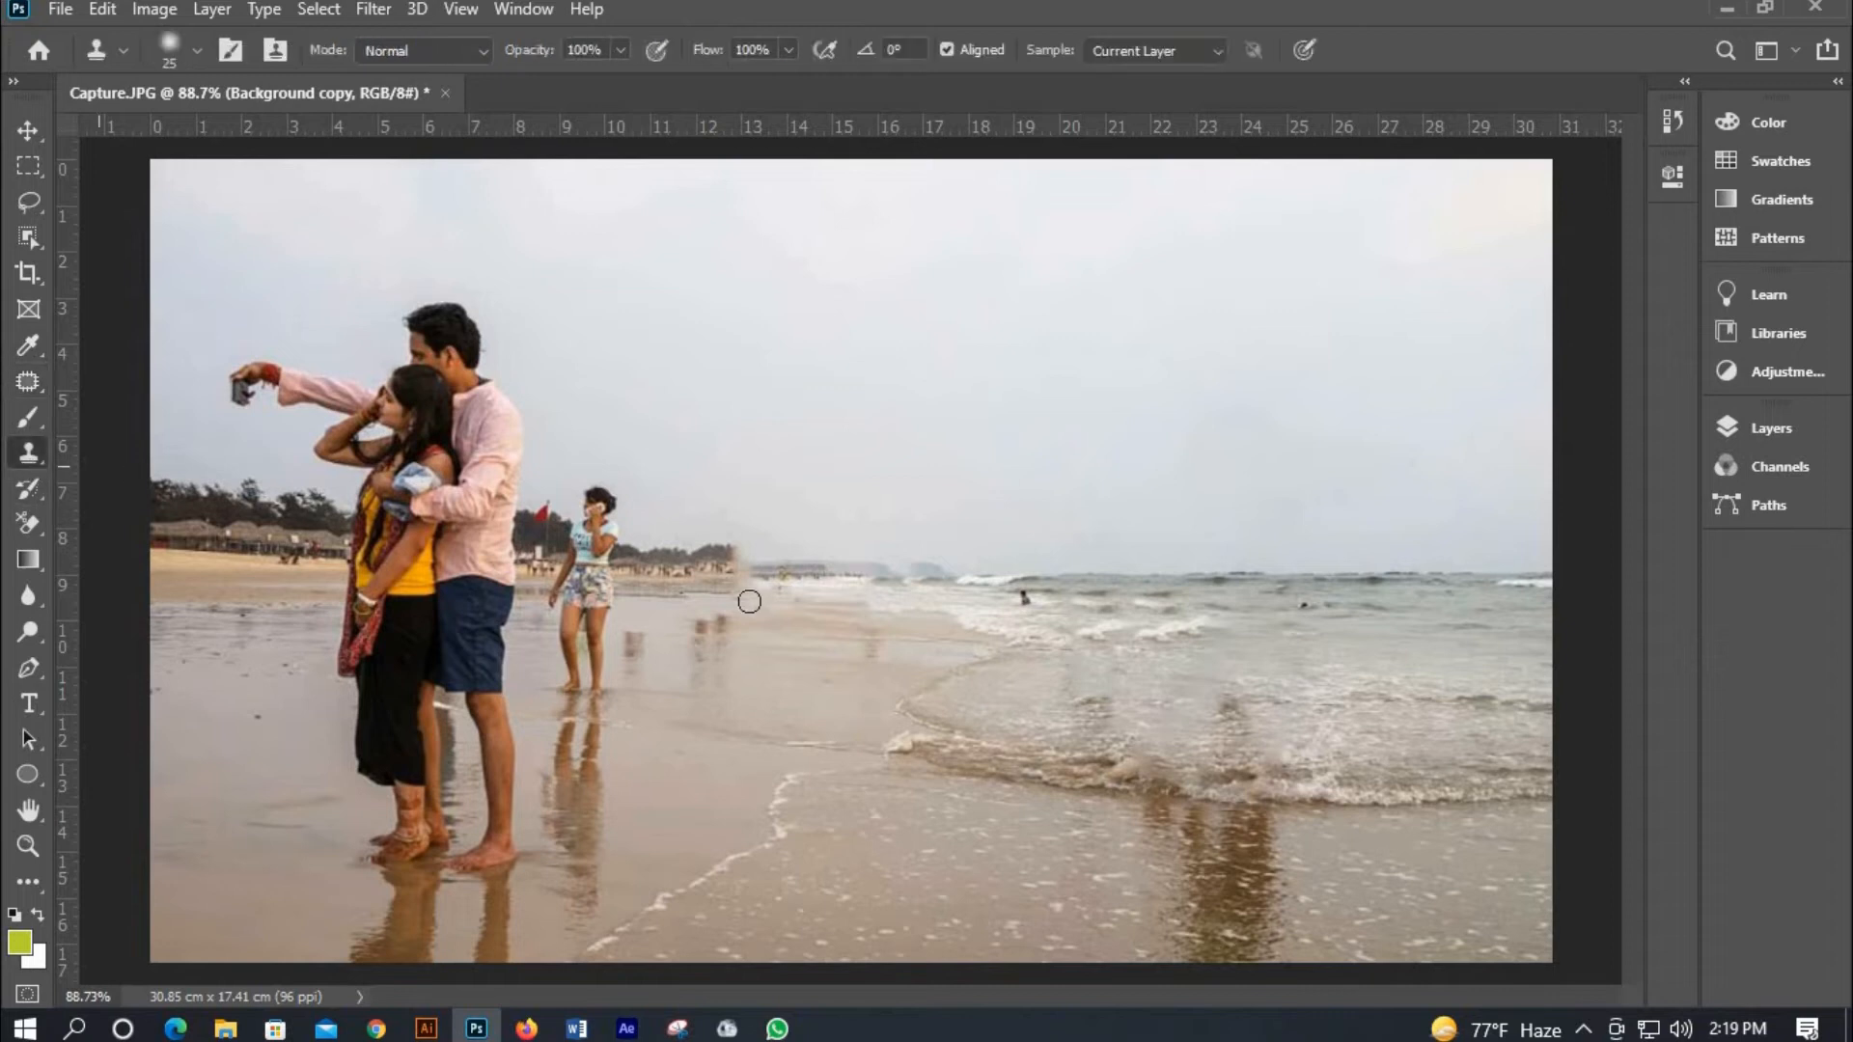
{"action": "right_click", "coordinate": [41, 460]}
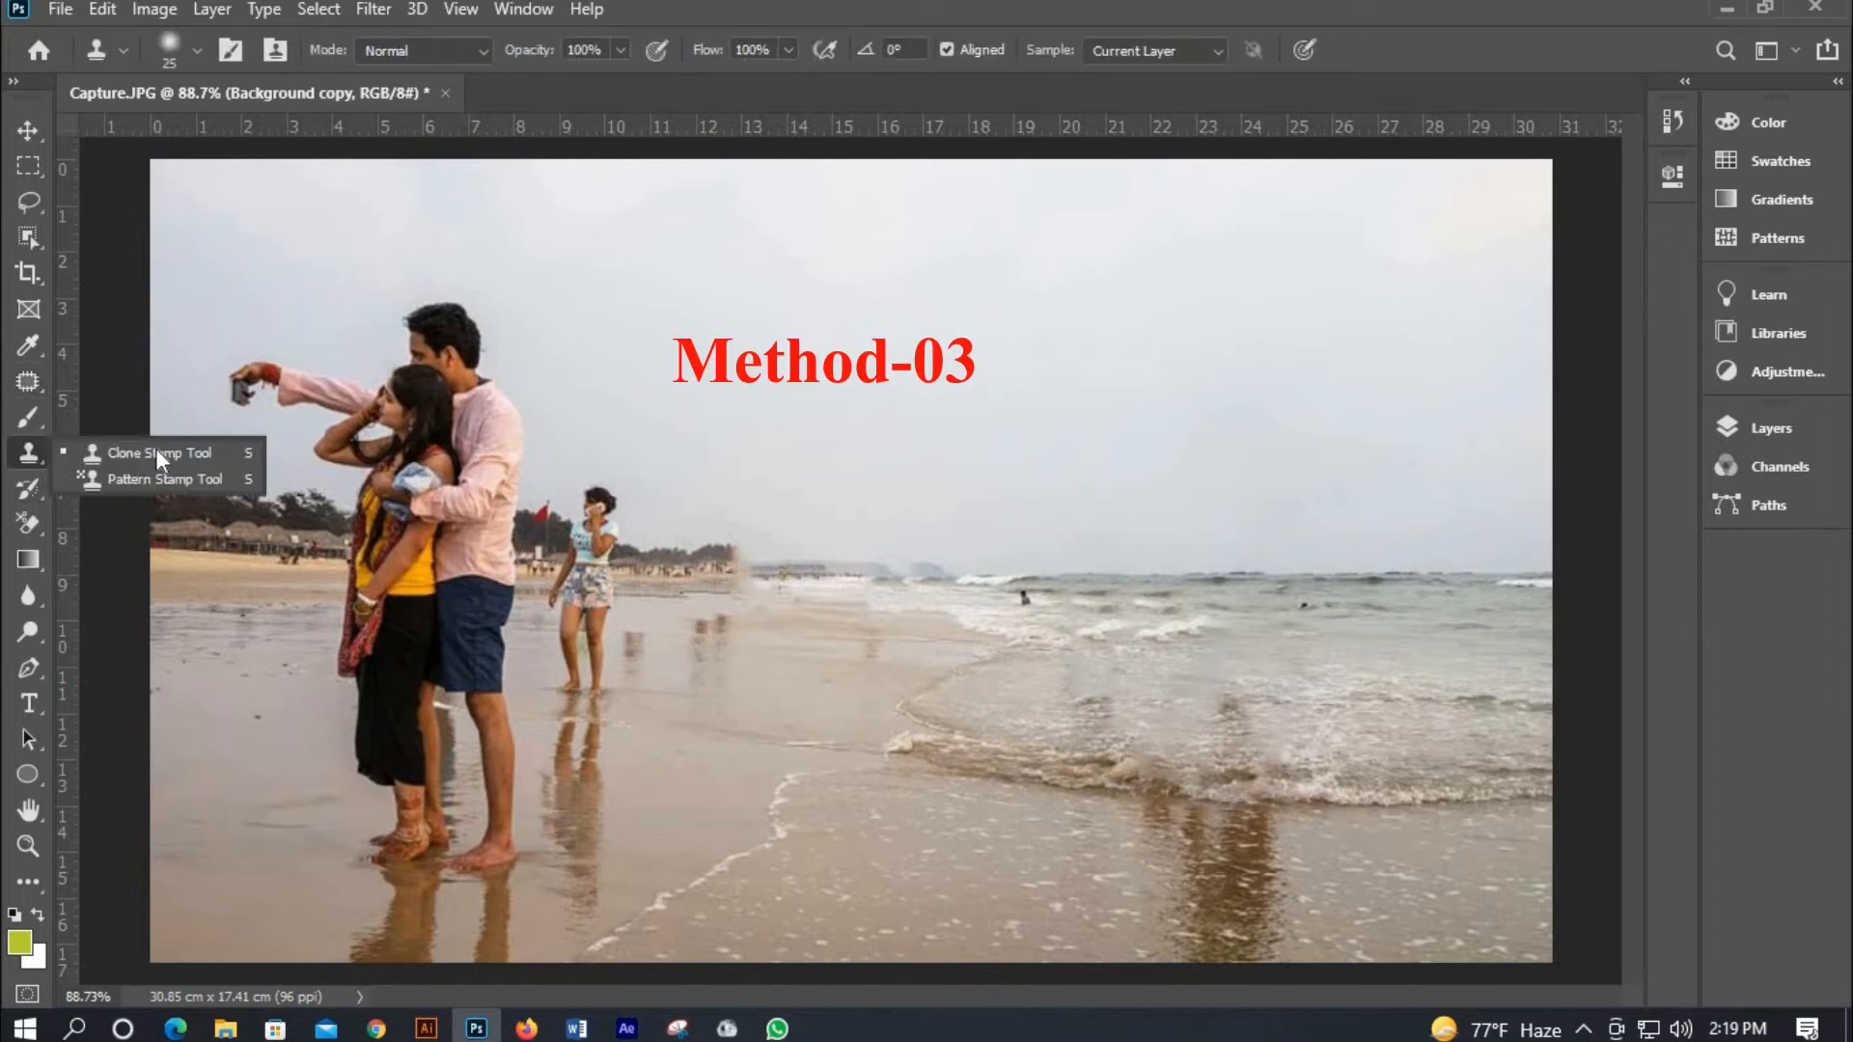
{"action": "left_click", "coordinate": [820, 562]}
{"action": "scroll", "coordinate": [1098, 615], "scroll_direction": "up", "scroll_amount": 5}
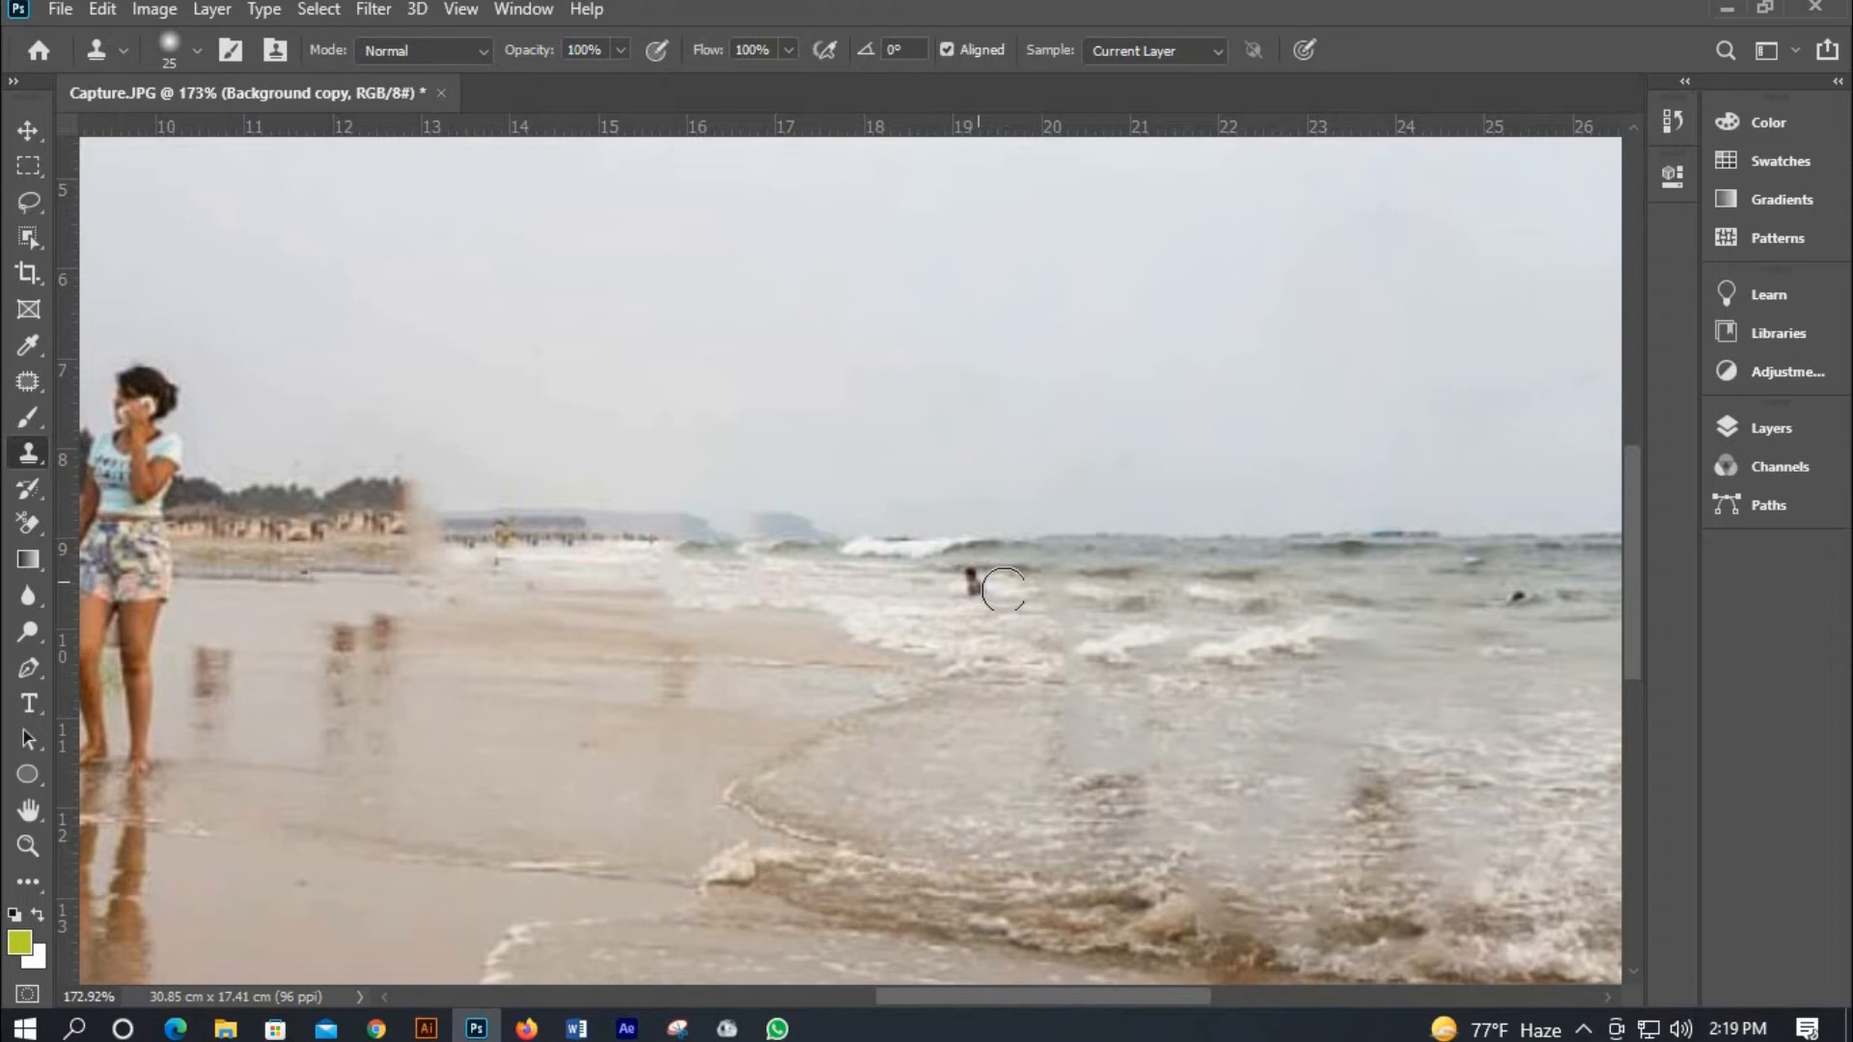
{"action": "scroll", "coordinate": [972, 600], "scroll_direction": "down", "scroll_amount": 2}
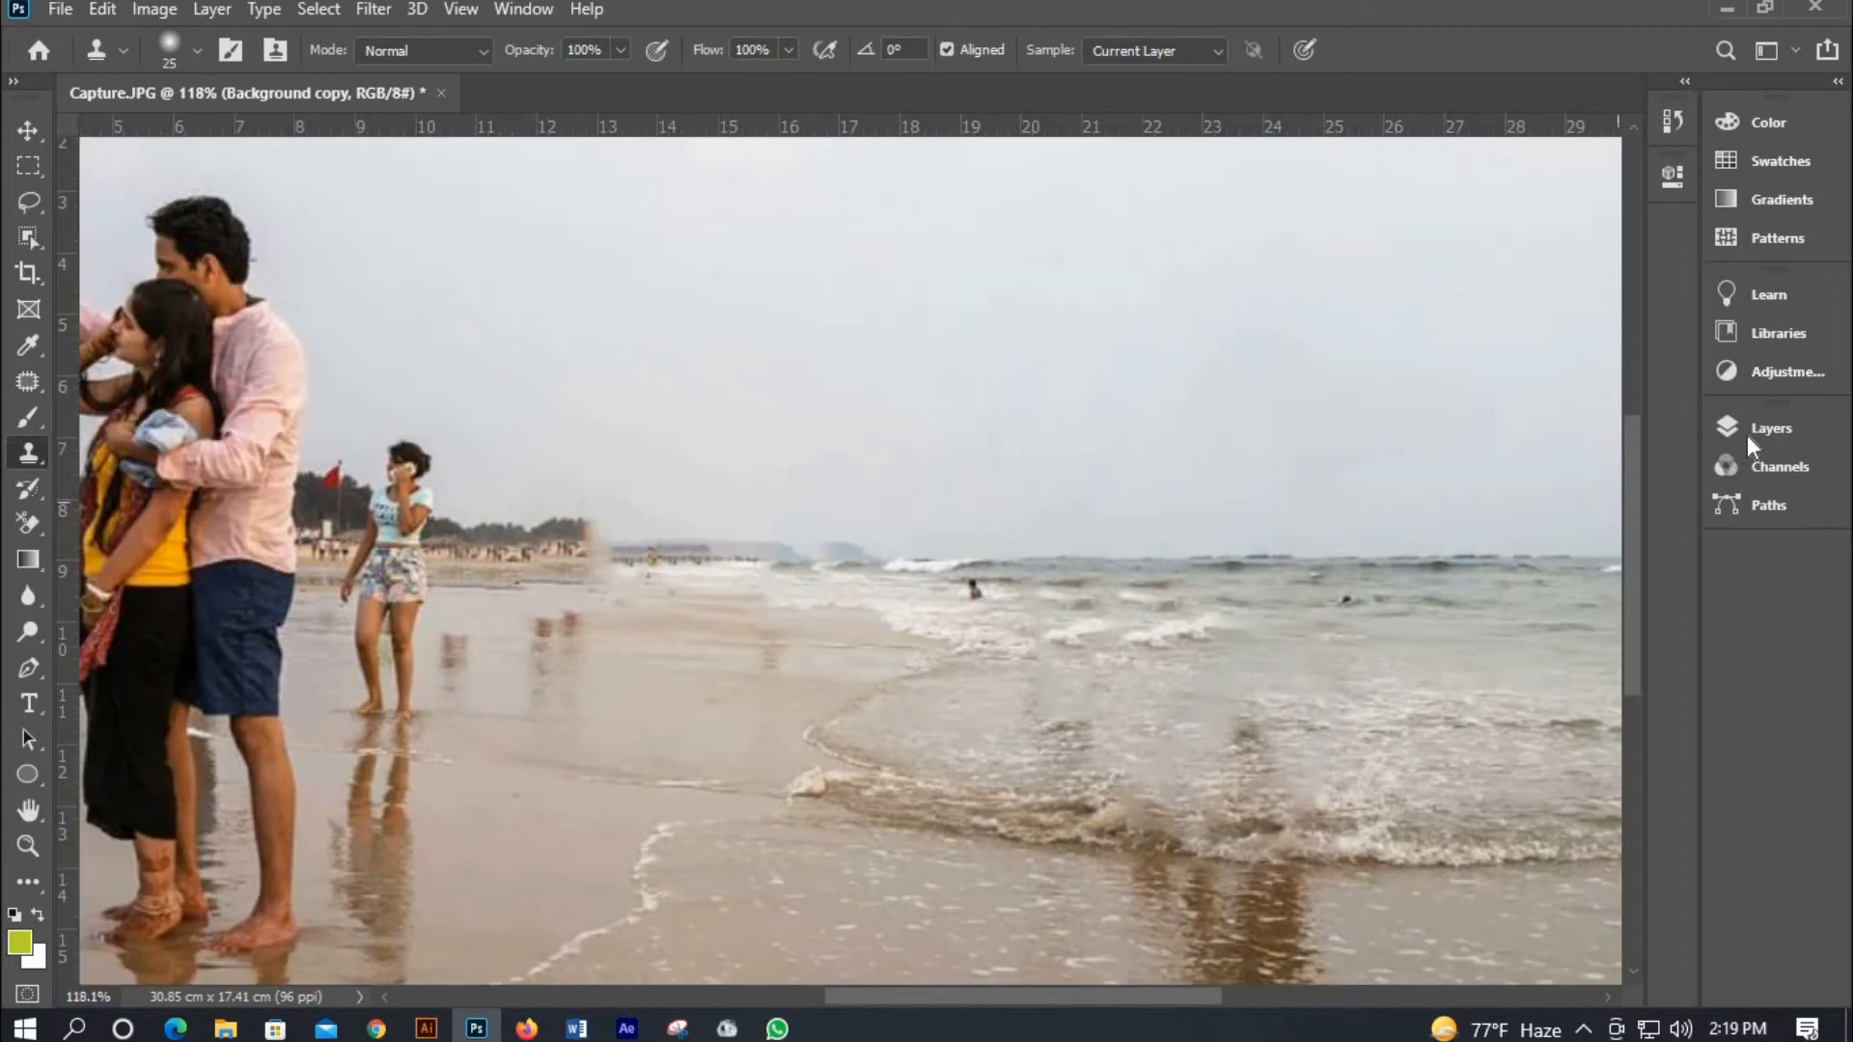
{"action": "left_click", "coordinate": [1747, 432]}
{"action": "left_click", "coordinate": [1520, 618]}
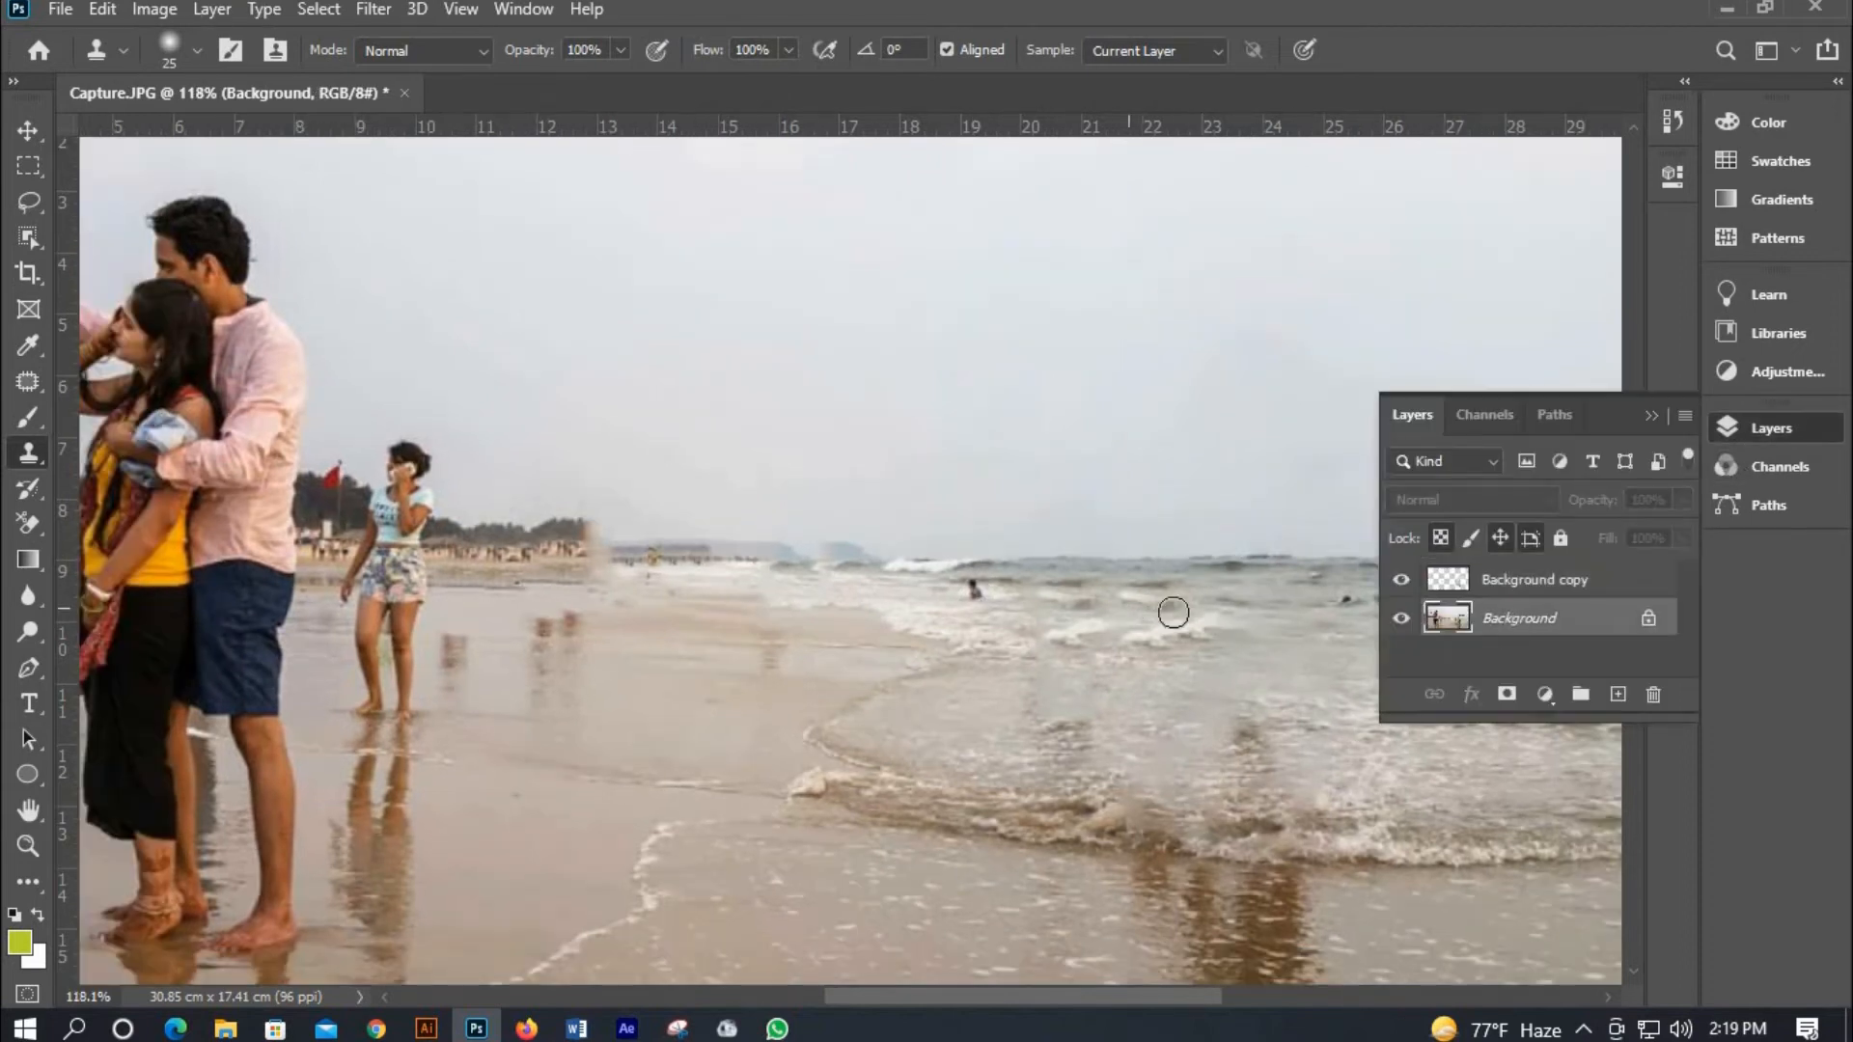
{"action": "scroll", "coordinate": [1070, 602], "scroll_direction": "up", "scroll_amount": 3}
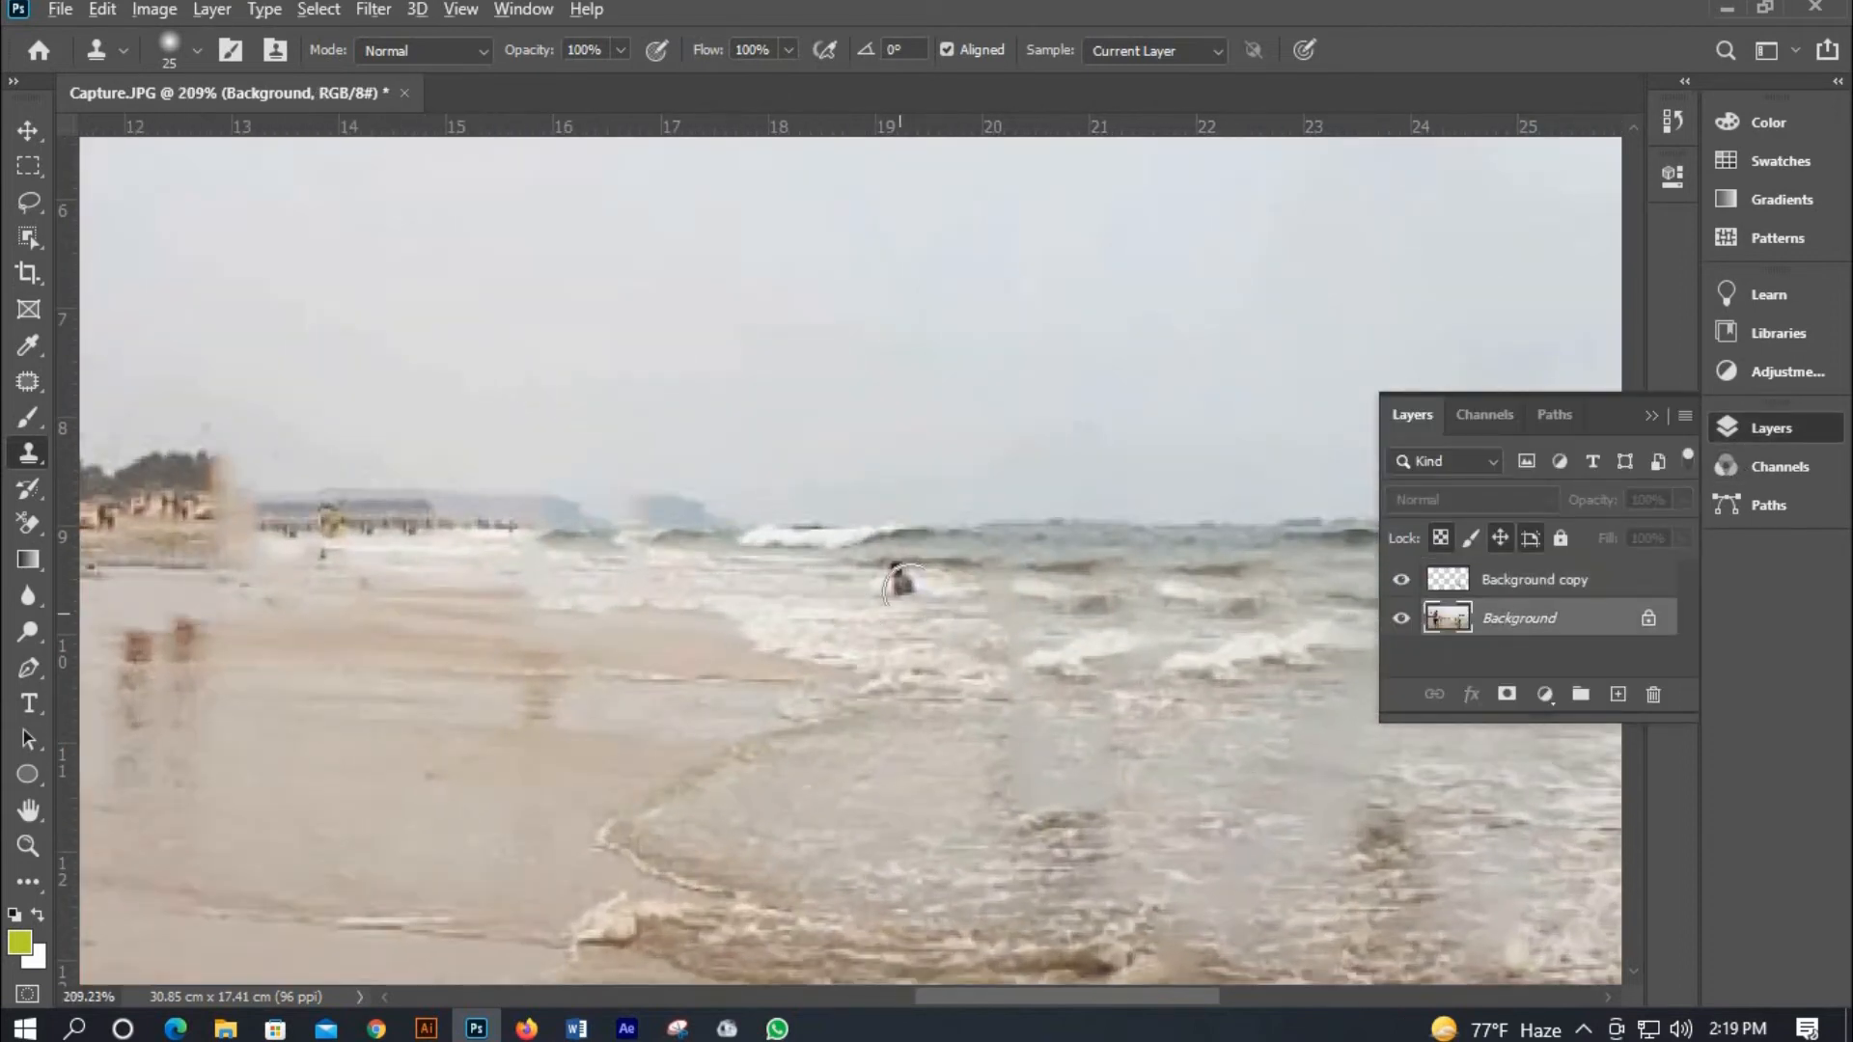
{"action": "left_click_drag", "start_coordinate": [905, 581], "coordinate": [928, 617]}
Undo the last two edits.
{"action": "scroll", "coordinate": [903, 640], "scroll_direction": "down", "scroll_amount": 5}
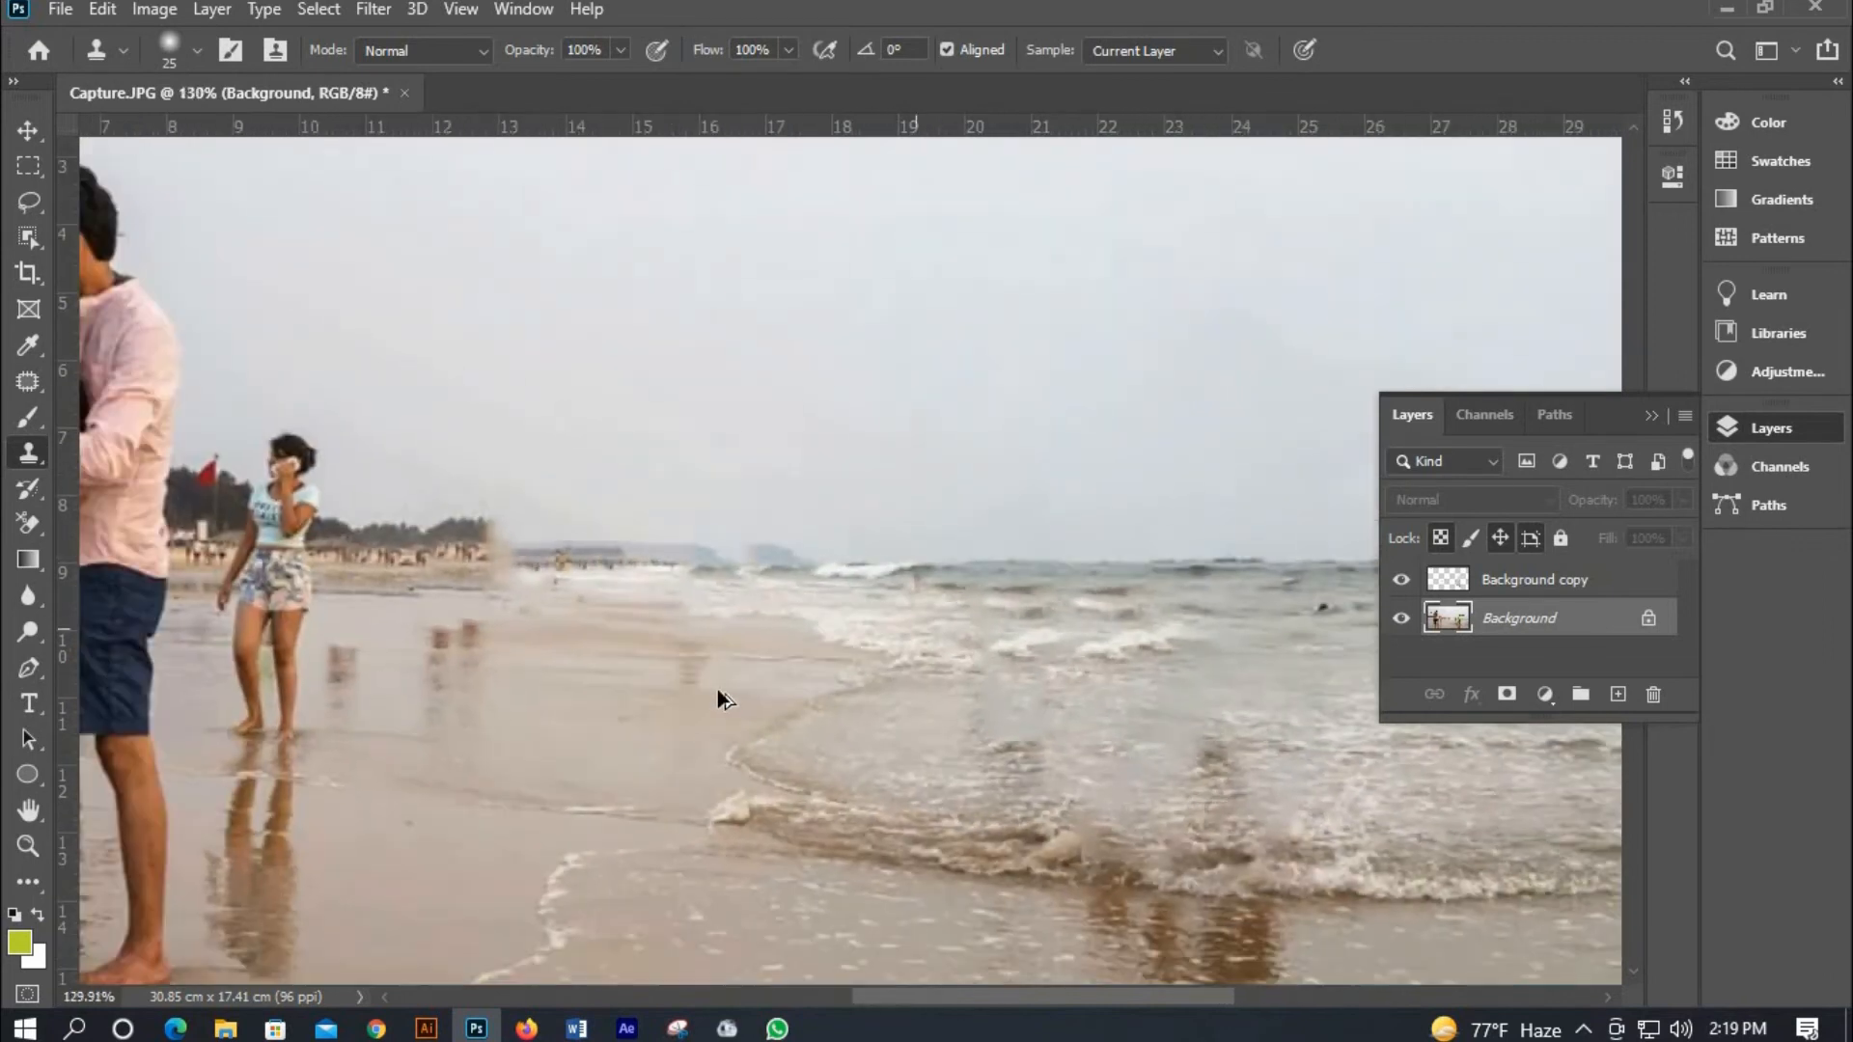
{"action": "scroll", "coordinate": [748, 671], "scroll_direction": "up", "scroll_amount": 4}
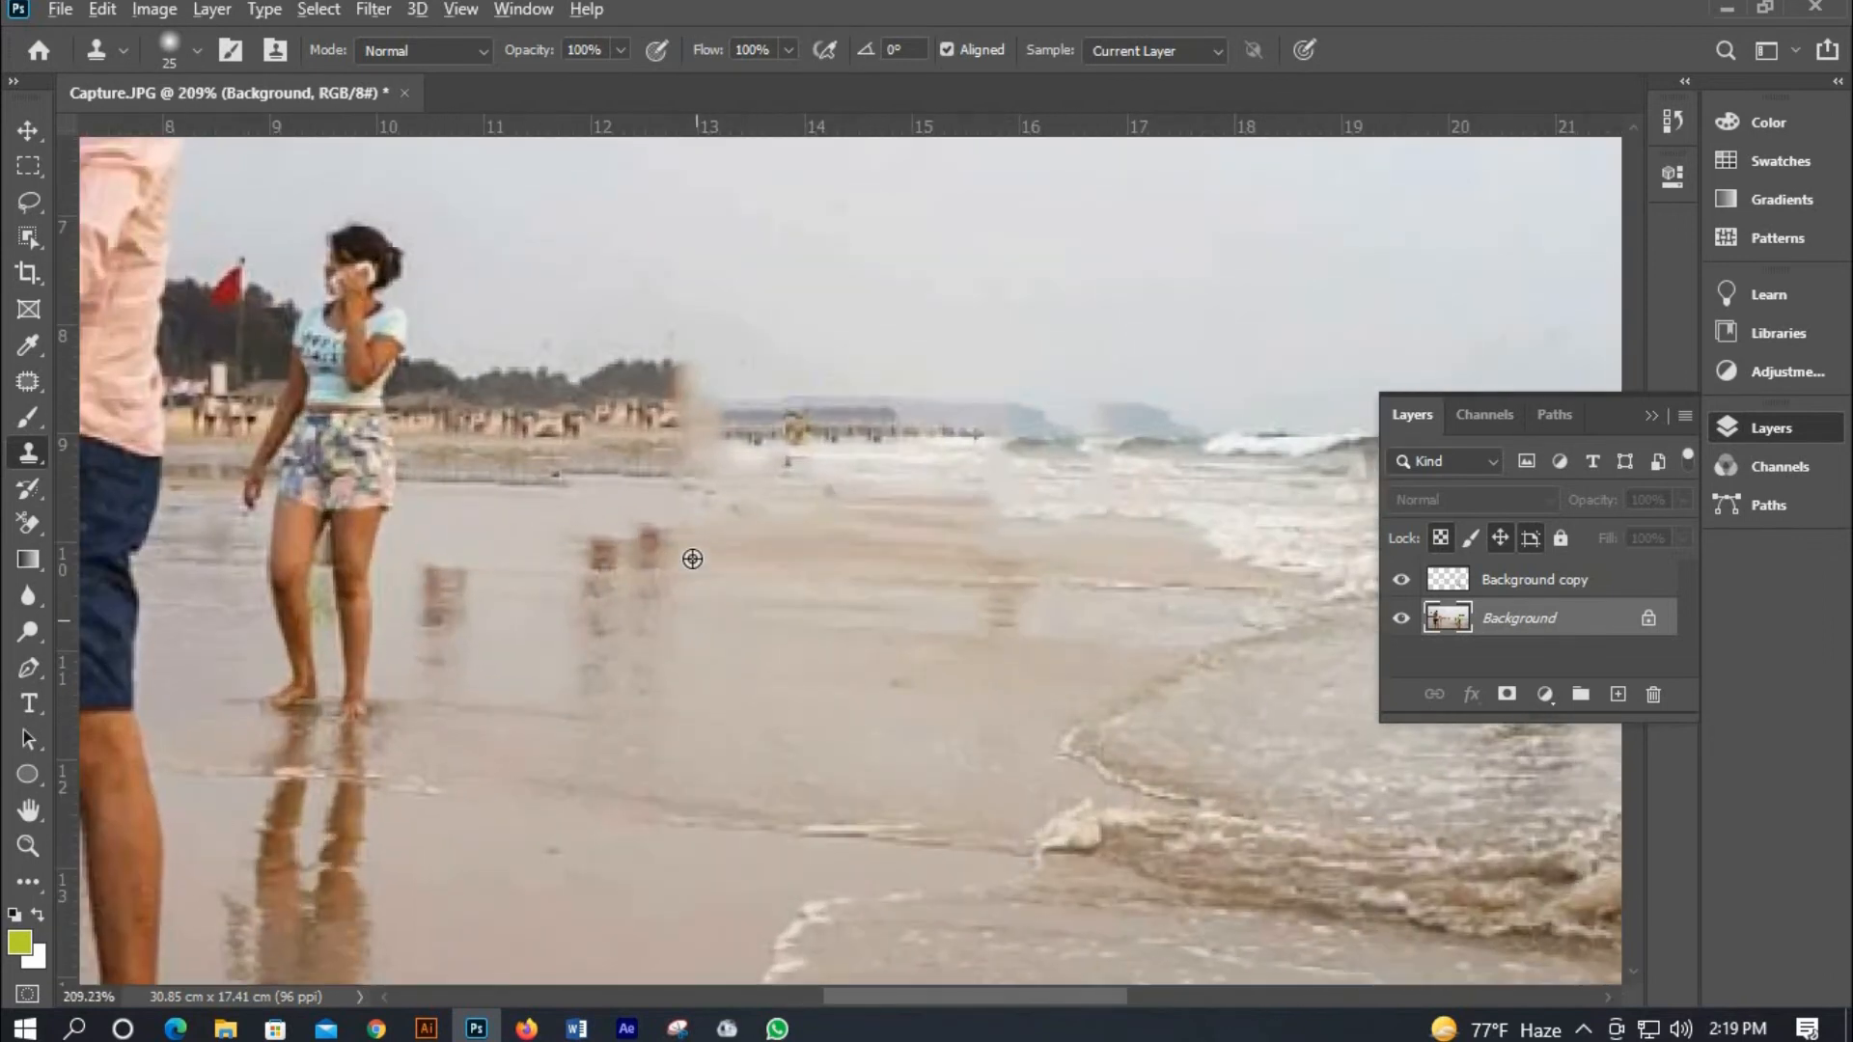
{"action": "key", "text": "ctrl+z"}
{"action": "key", "text": "ctrl+z"}
Clone away the faint leftover blobs on the sand to the right of the girl, undoing one stroke.
{"action": "mouse_move", "coordinate": [661, 579]}
{"action": "left_mouse_down"}
{"action": "mouse_move", "coordinate": [654, 523]}
{"action": "mouse_move", "coordinate": [606, 549]}
{"action": "mouse_move", "coordinate": [675, 583]}
{"action": "mouse_move", "coordinate": [576, 588]}
{"action": "mouse_move", "coordinate": [590, 558]}
{"action": "mouse_move", "coordinate": [581, 645]}
{"action": "mouse_move", "coordinate": [646, 624]}
{"action": "mouse_move", "coordinate": [630, 583]}
{"action": "mouse_move", "coordinate": [588, 649]}
{"action": "left_mouse_up"}
{"action": "left_click", "coordinate": [606, 551]}
{"action": "left_click", "coordinate": [553, 657], "text": "alt"}
{"action": "left_click", "coordinate": [1457, 581]}
{"action": "left_click", "coordinate": [681, 548], "text": "alt"}
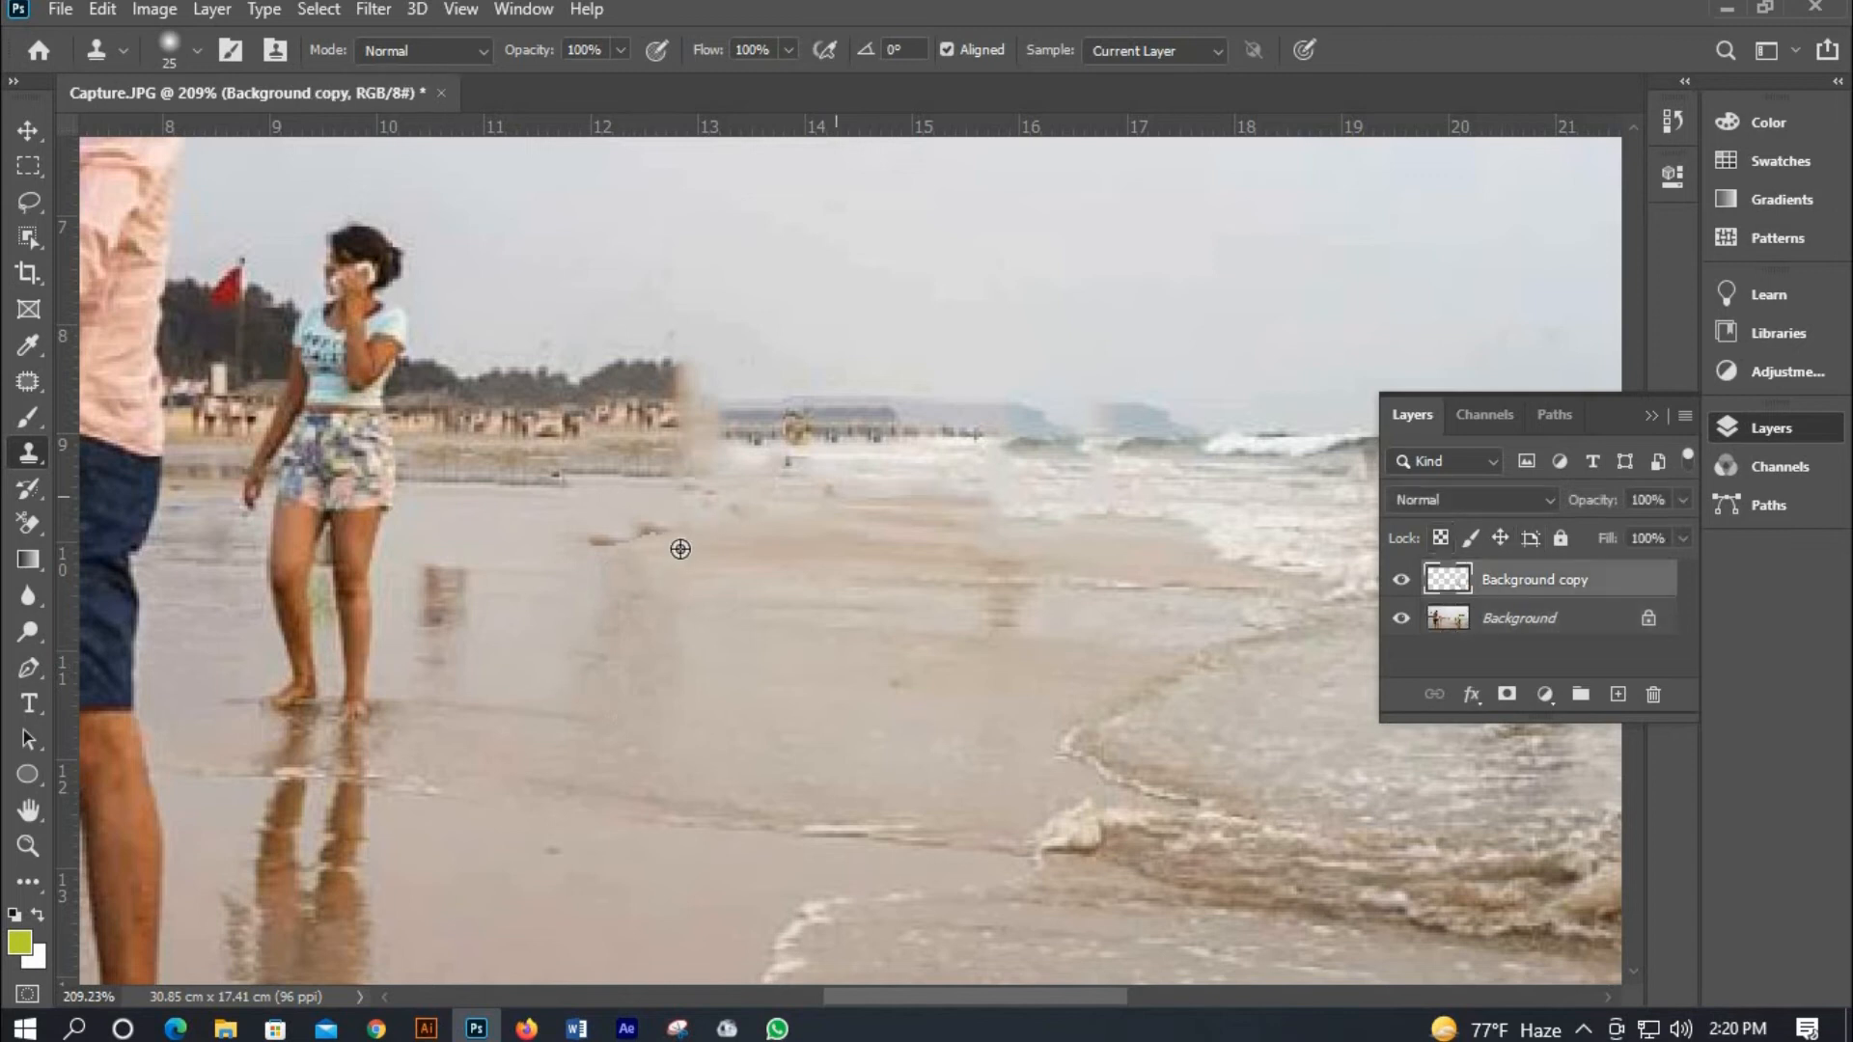
{"action": "left_click_drag", "start_coordinate": [634, 526], "coordinate": [627, 572]}
{"action": "key", "text": "ctrl+z"}
{"action": "left_click", "coordinate": [591, 521], "text": "alt"}
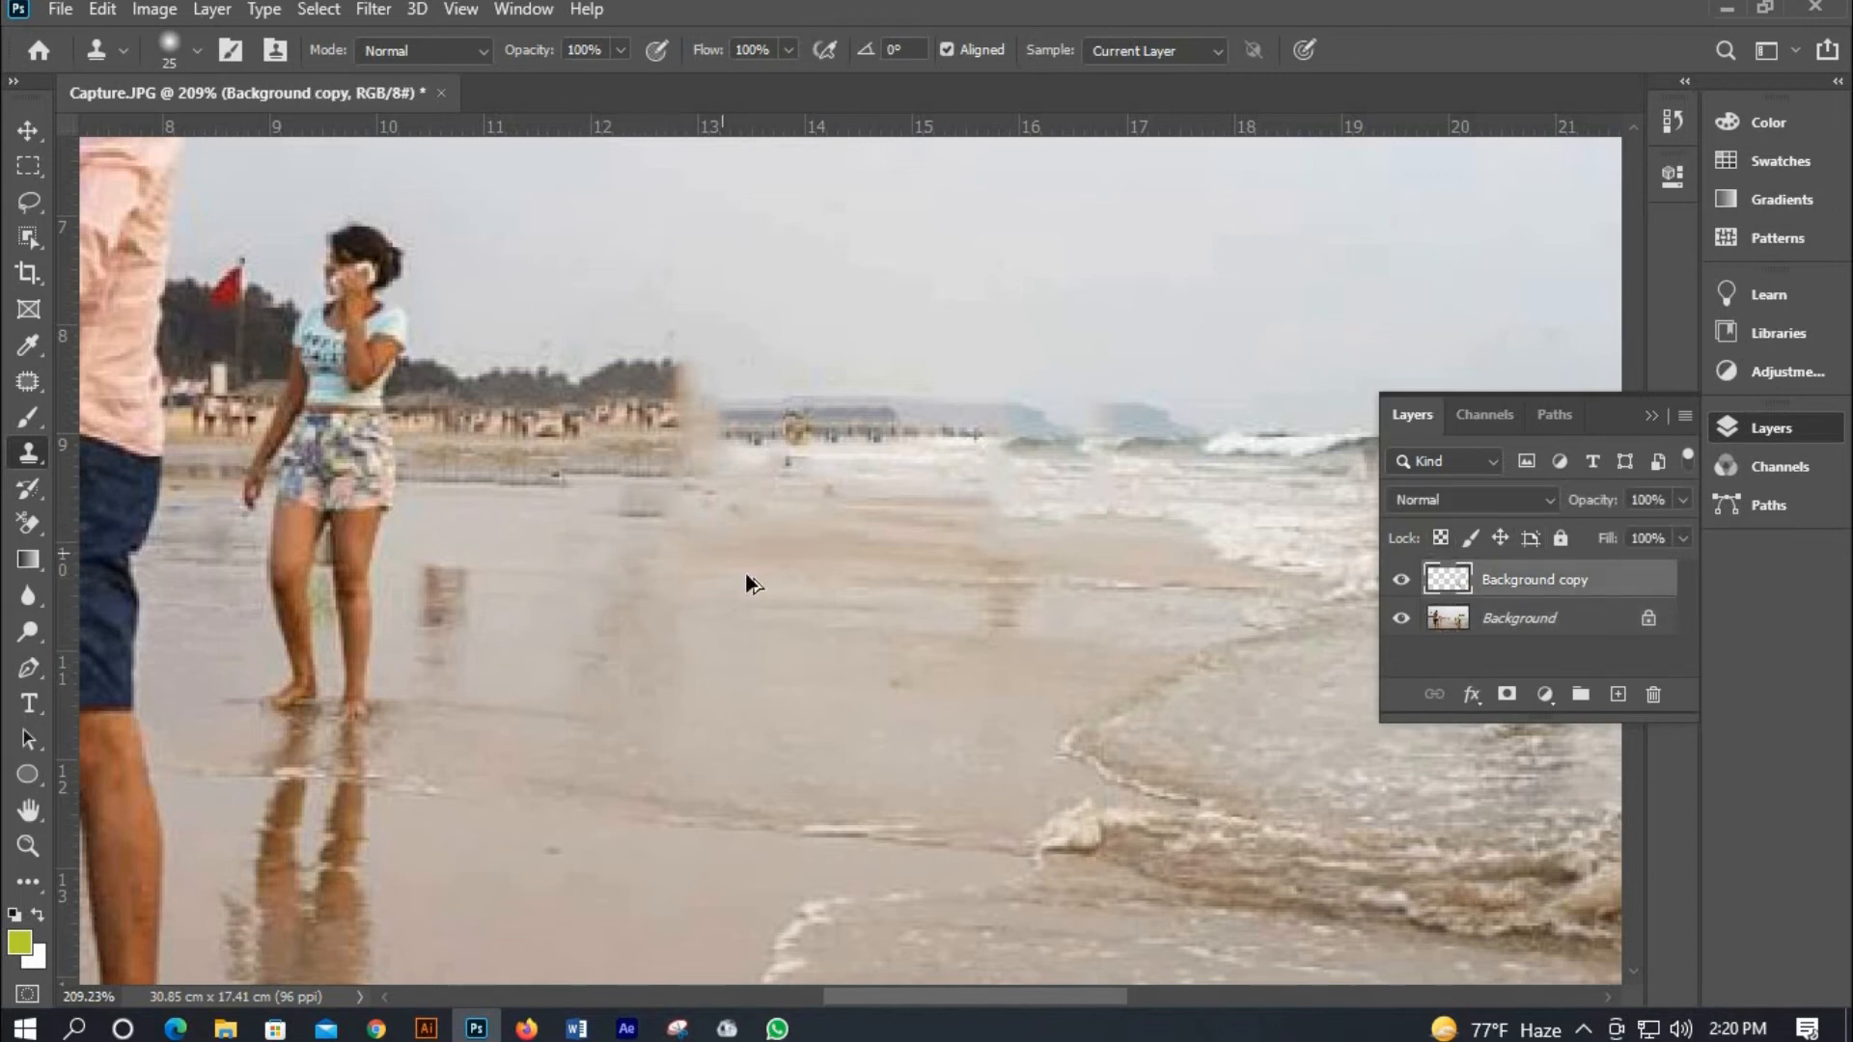
Select the Background layer and clone out the leftover smudge on the sand beside the girl's feet.
{"action": "scroll", "coordinate": [745, 571], "scroll_direction": "down", "scroll_amount": 5}
{"action": "scroll", "coordinate": [622, 612], "scroll_direction": "up", "scroll_amount": 4}
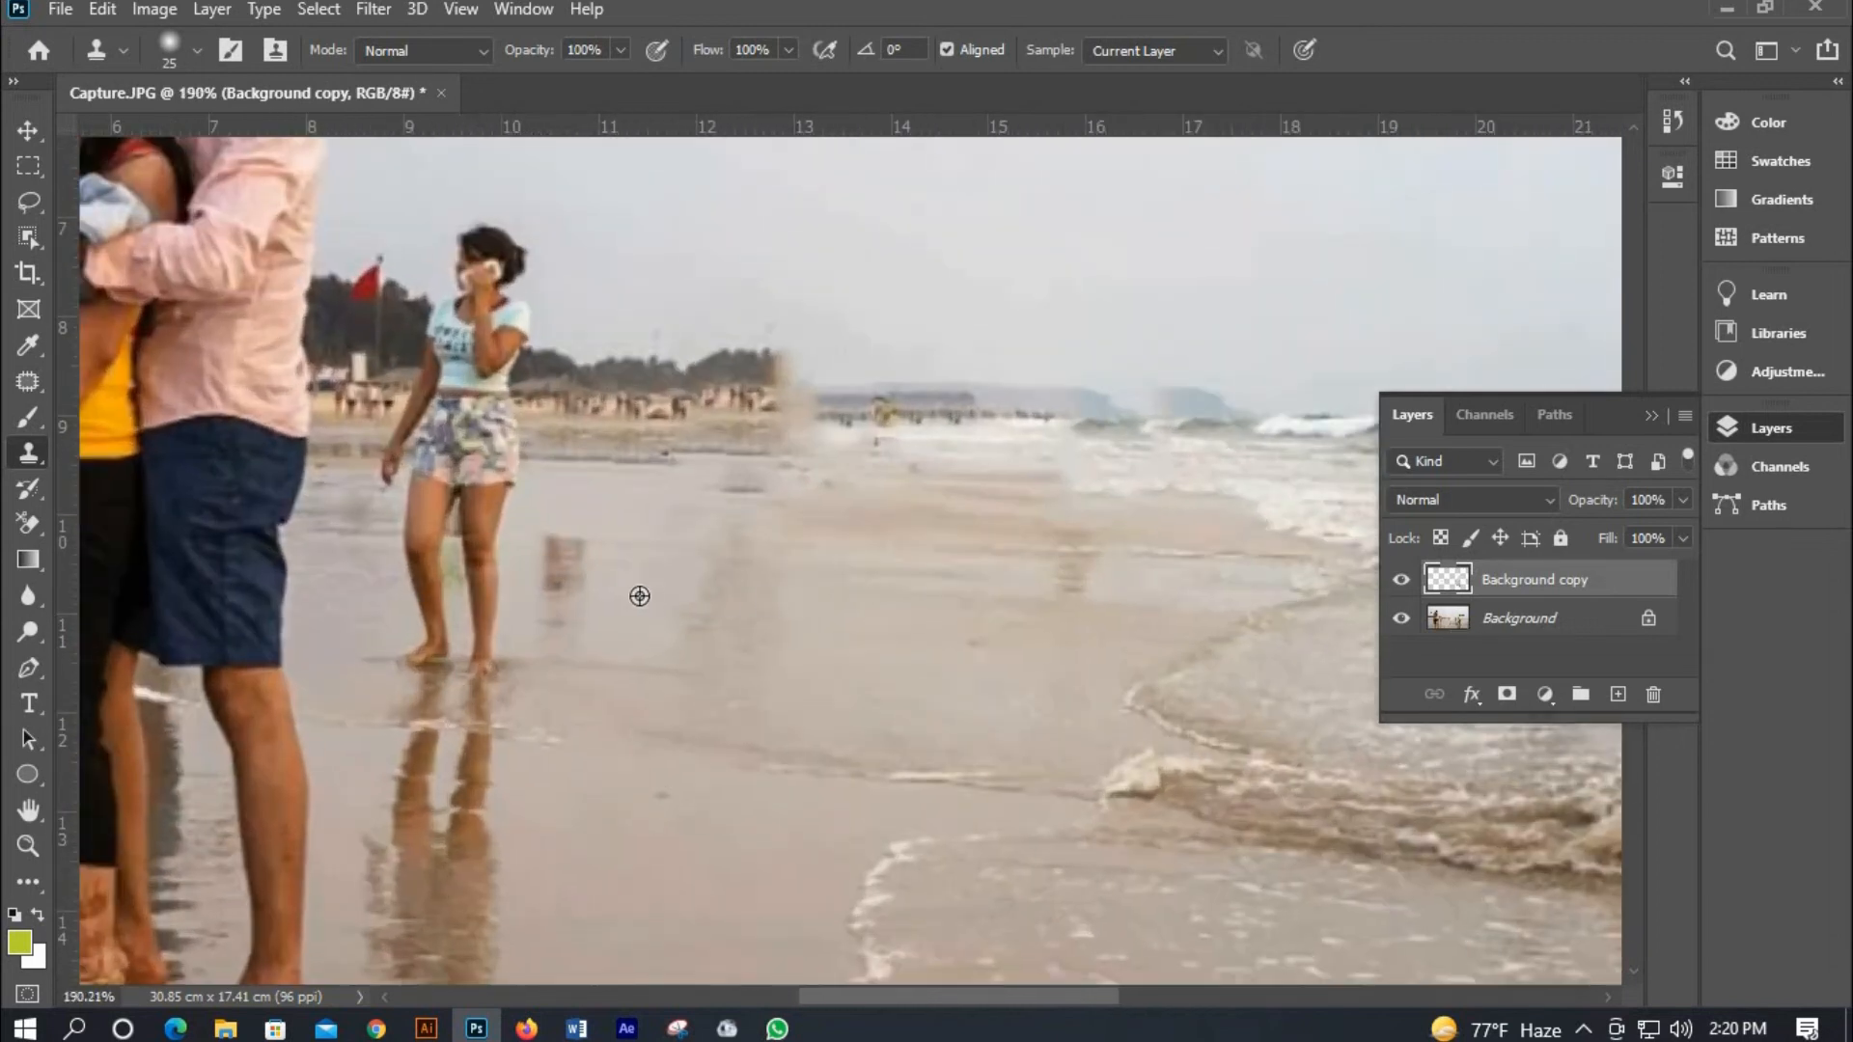
{"action": "key", "text": "alt+bracketleft"}
{"action": "left_click_drag", "start_coordinate": [549, 555], "coordinate": [568, 574]}
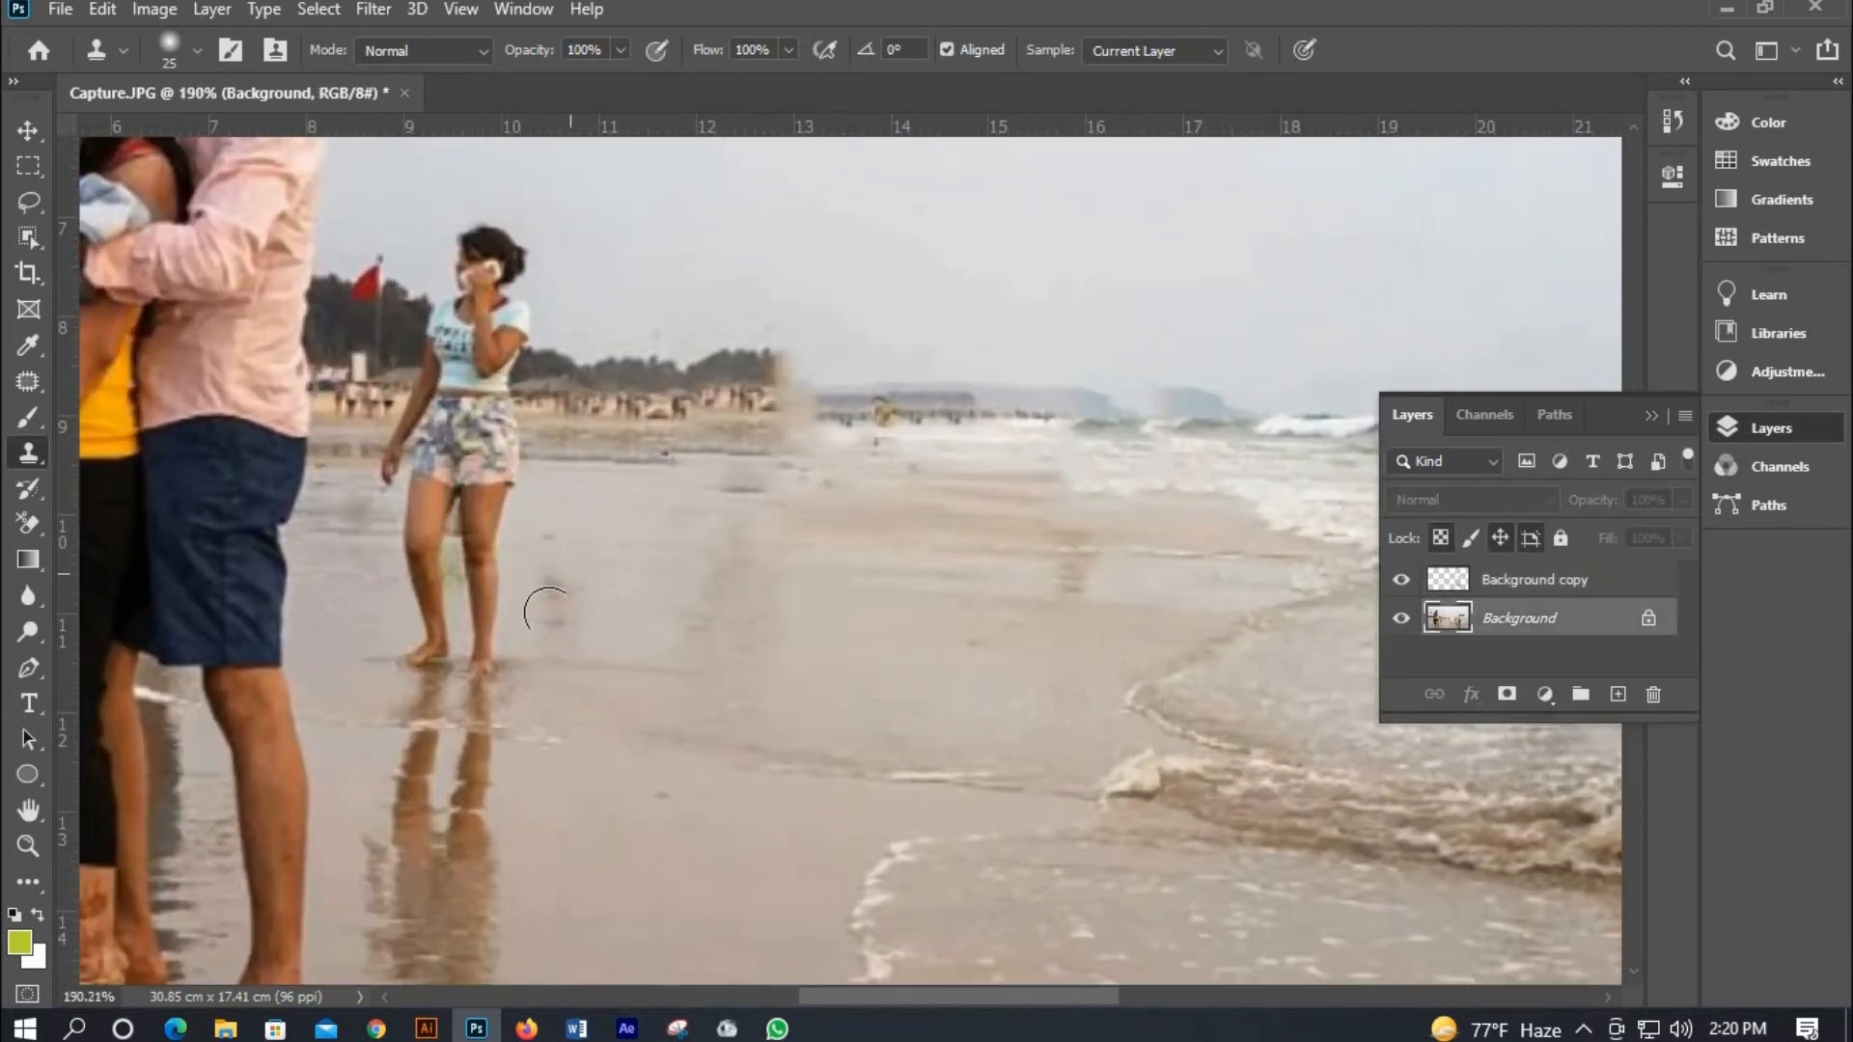
Enlarge the clone brush to 80 px and clone away the reflection streaks in the shallow water at lower right.
{"action": "scroll", "coordinate": [728, 645], "scroll_direction": "down", "scroll_amount": 5}
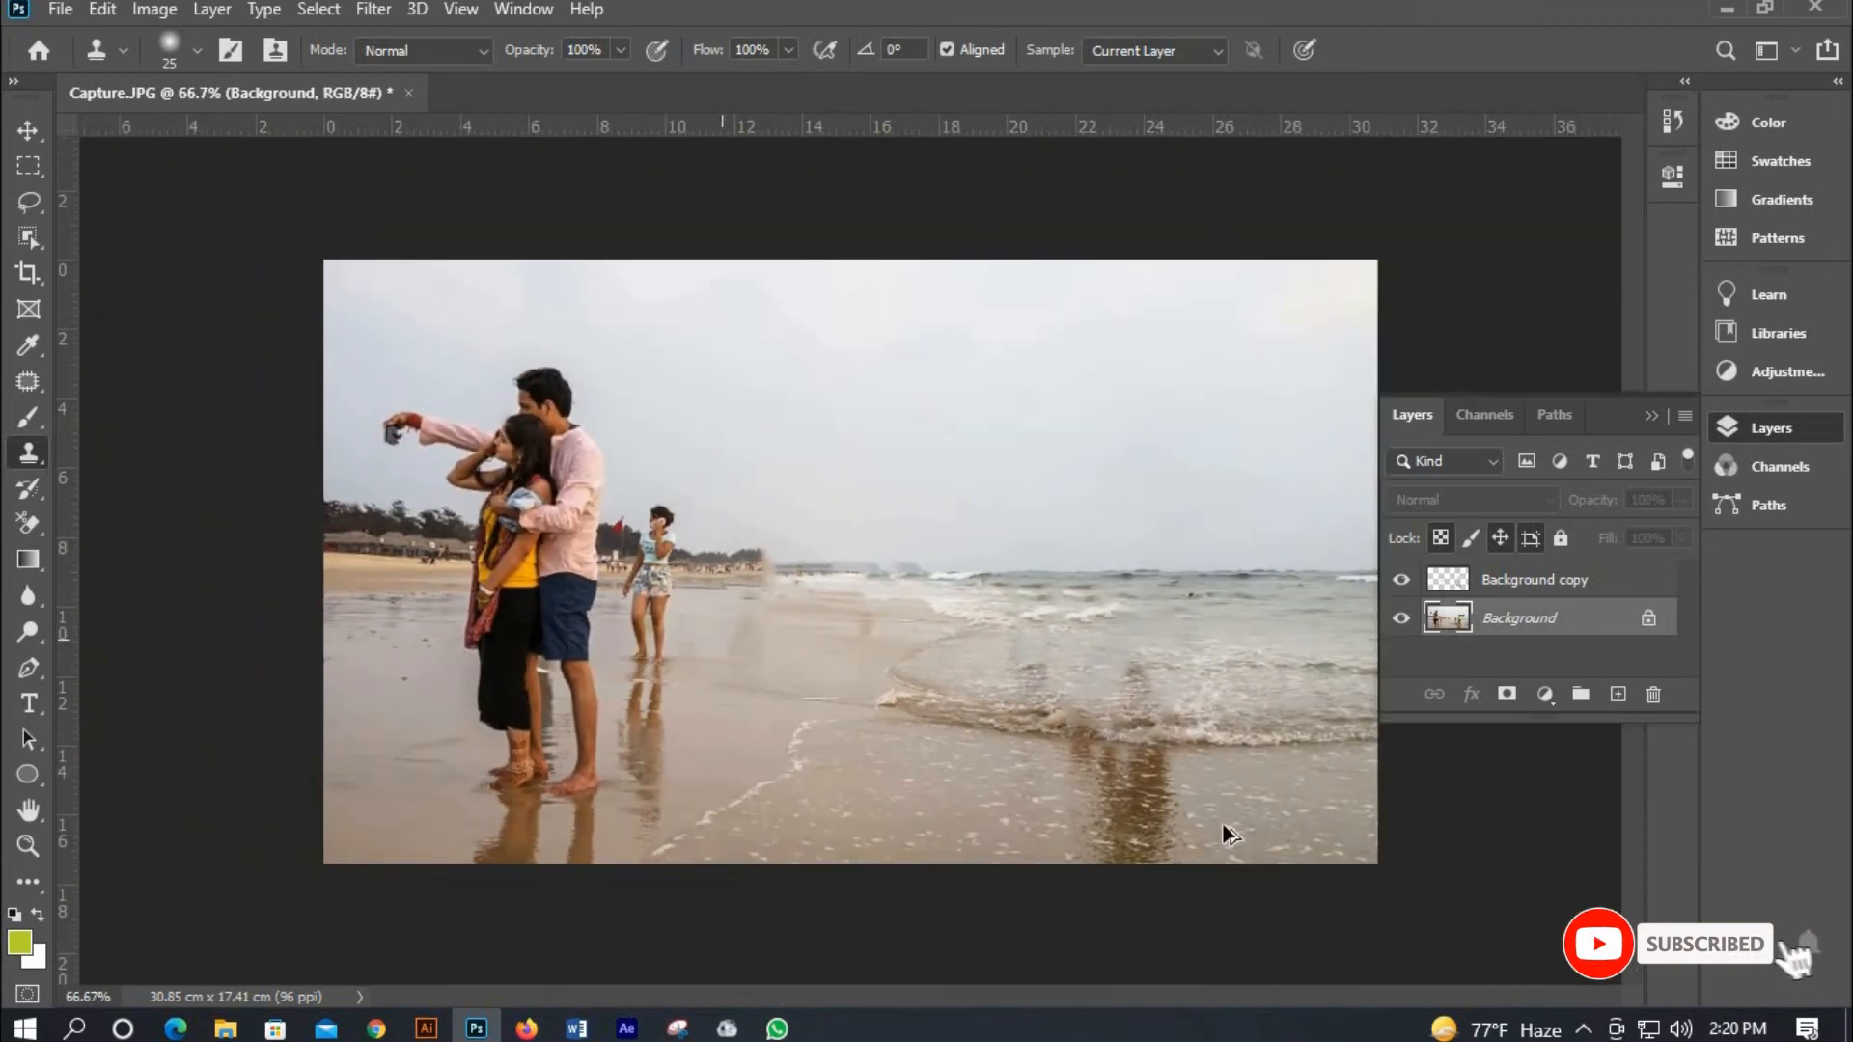
{"action": "scroll", "coordinate": [1250, 832], "scroll_direction": "up", "scroll_amount": 1}
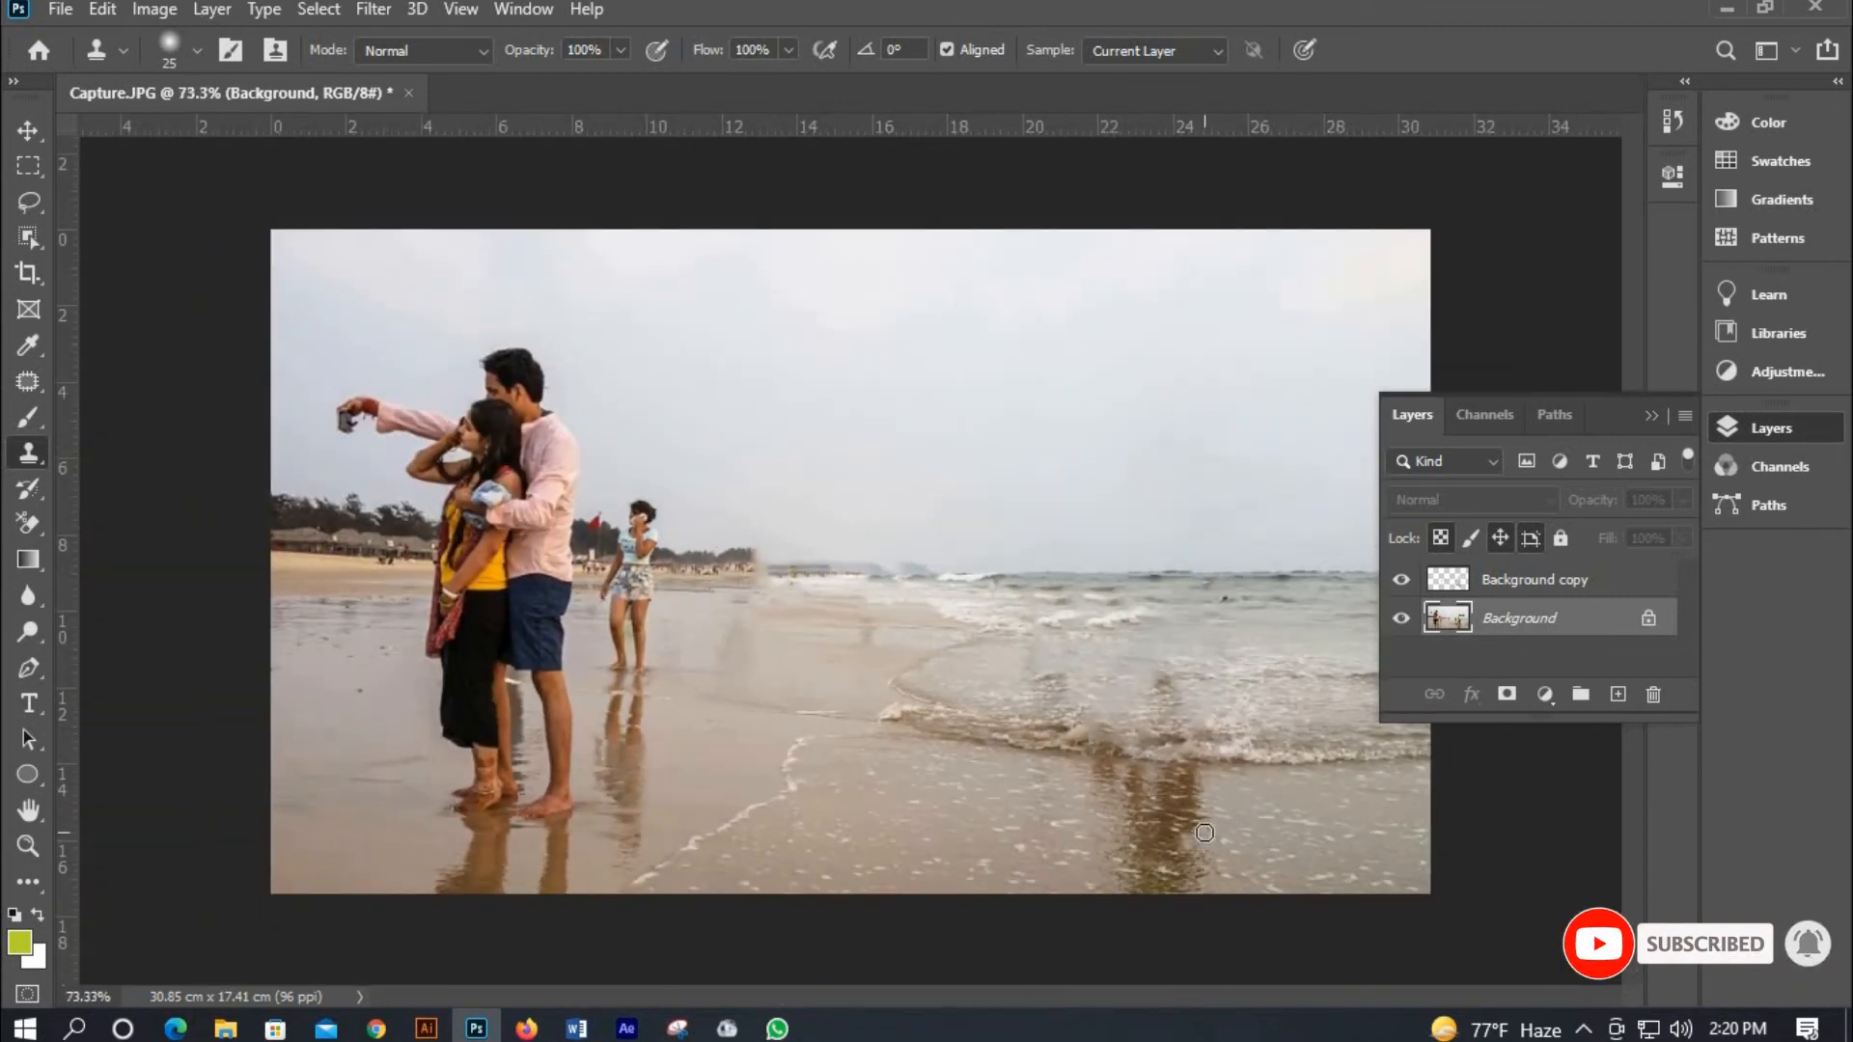
{"action": "key", "text": "bracketright"}
{"action": "key", "text": "bracketright"}
{"action": "key", "text": "bracketright"}
{"action": "key", "text": "bracketright"}
{"action": "key", "text": "bracketright"}
{"action": "key", "text": "bracketright"}
{"action": "key", "text": "bracketright"}
{"action": "key", "text": "bracketright"}
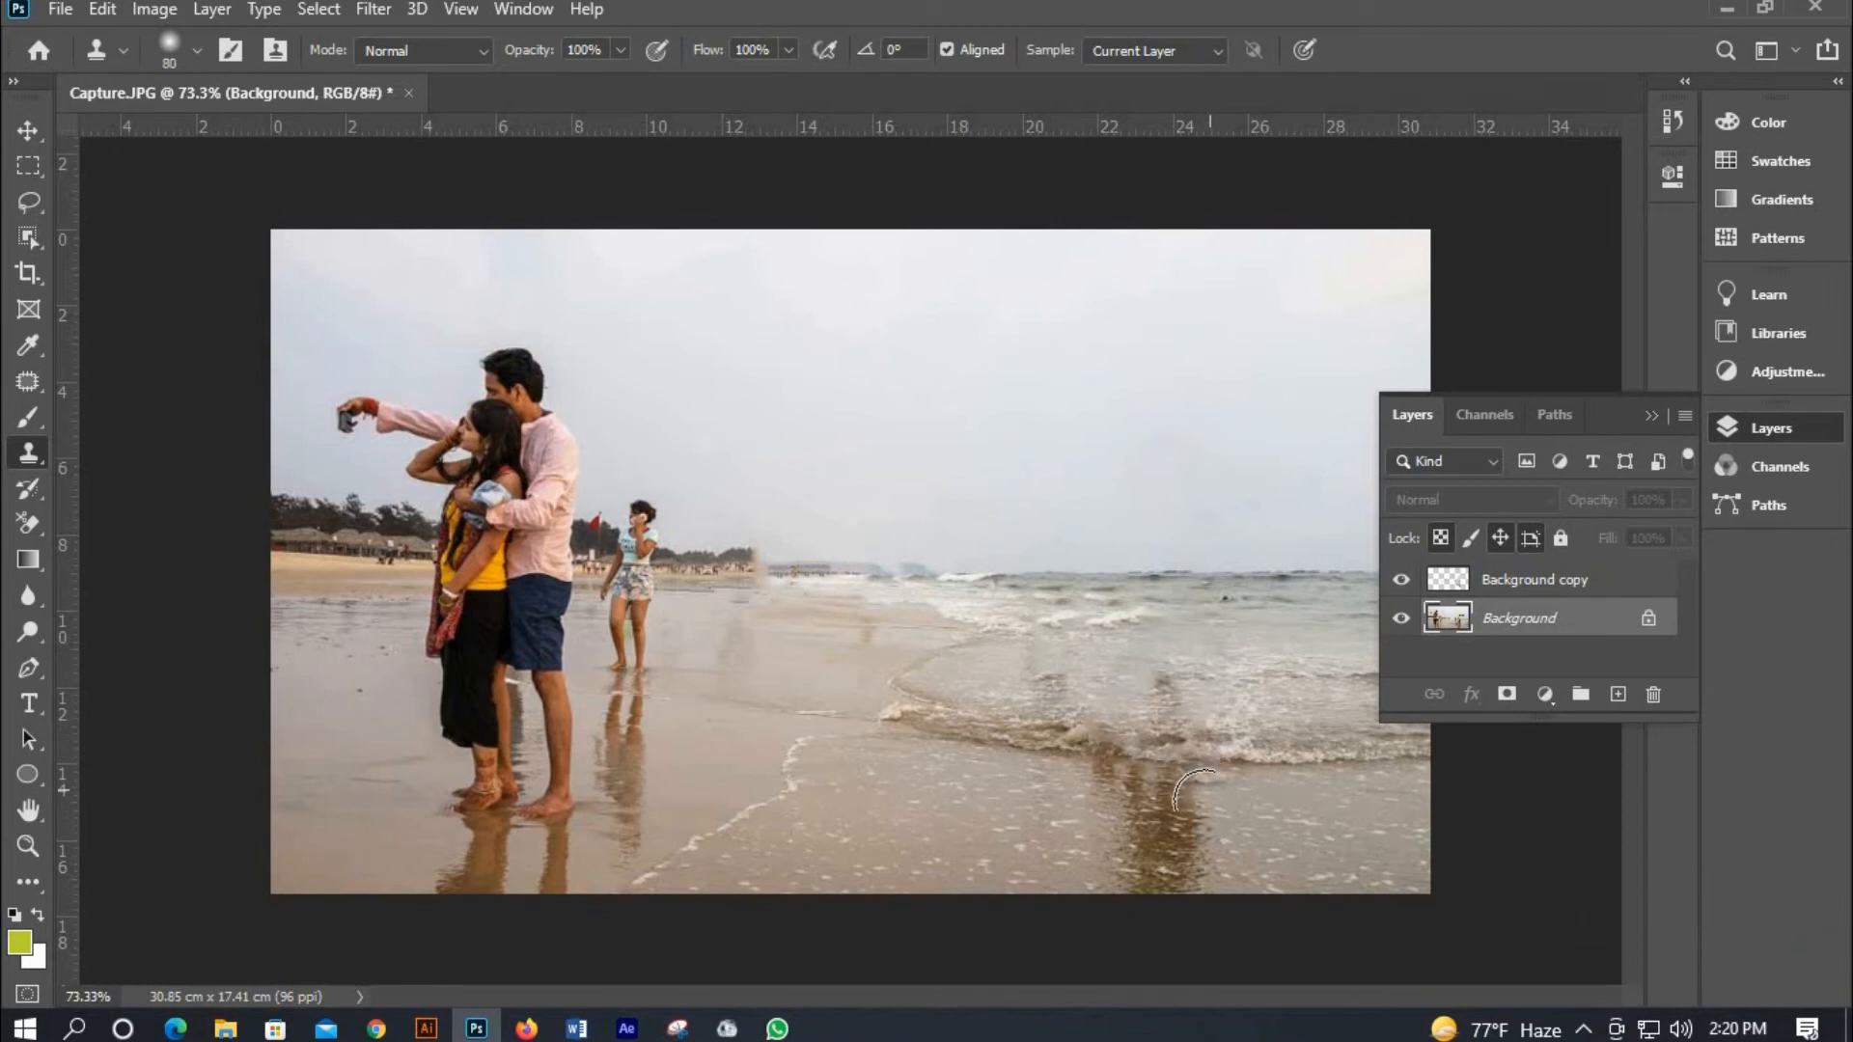
{"action": "mouse_move", "coordinate": [1195, 793]}
{"action": "left_mouse_down"}
{"action": "mouse_move", "coordinate": [1195, 864]}
{"action": "mouse_move", "coordinate": [1151, 867]}
{"action": "left_mouse_up"}
{"action": "left_click_drag", "start_coordinate": [1253, 856], "coordinate": [1209, 769]}
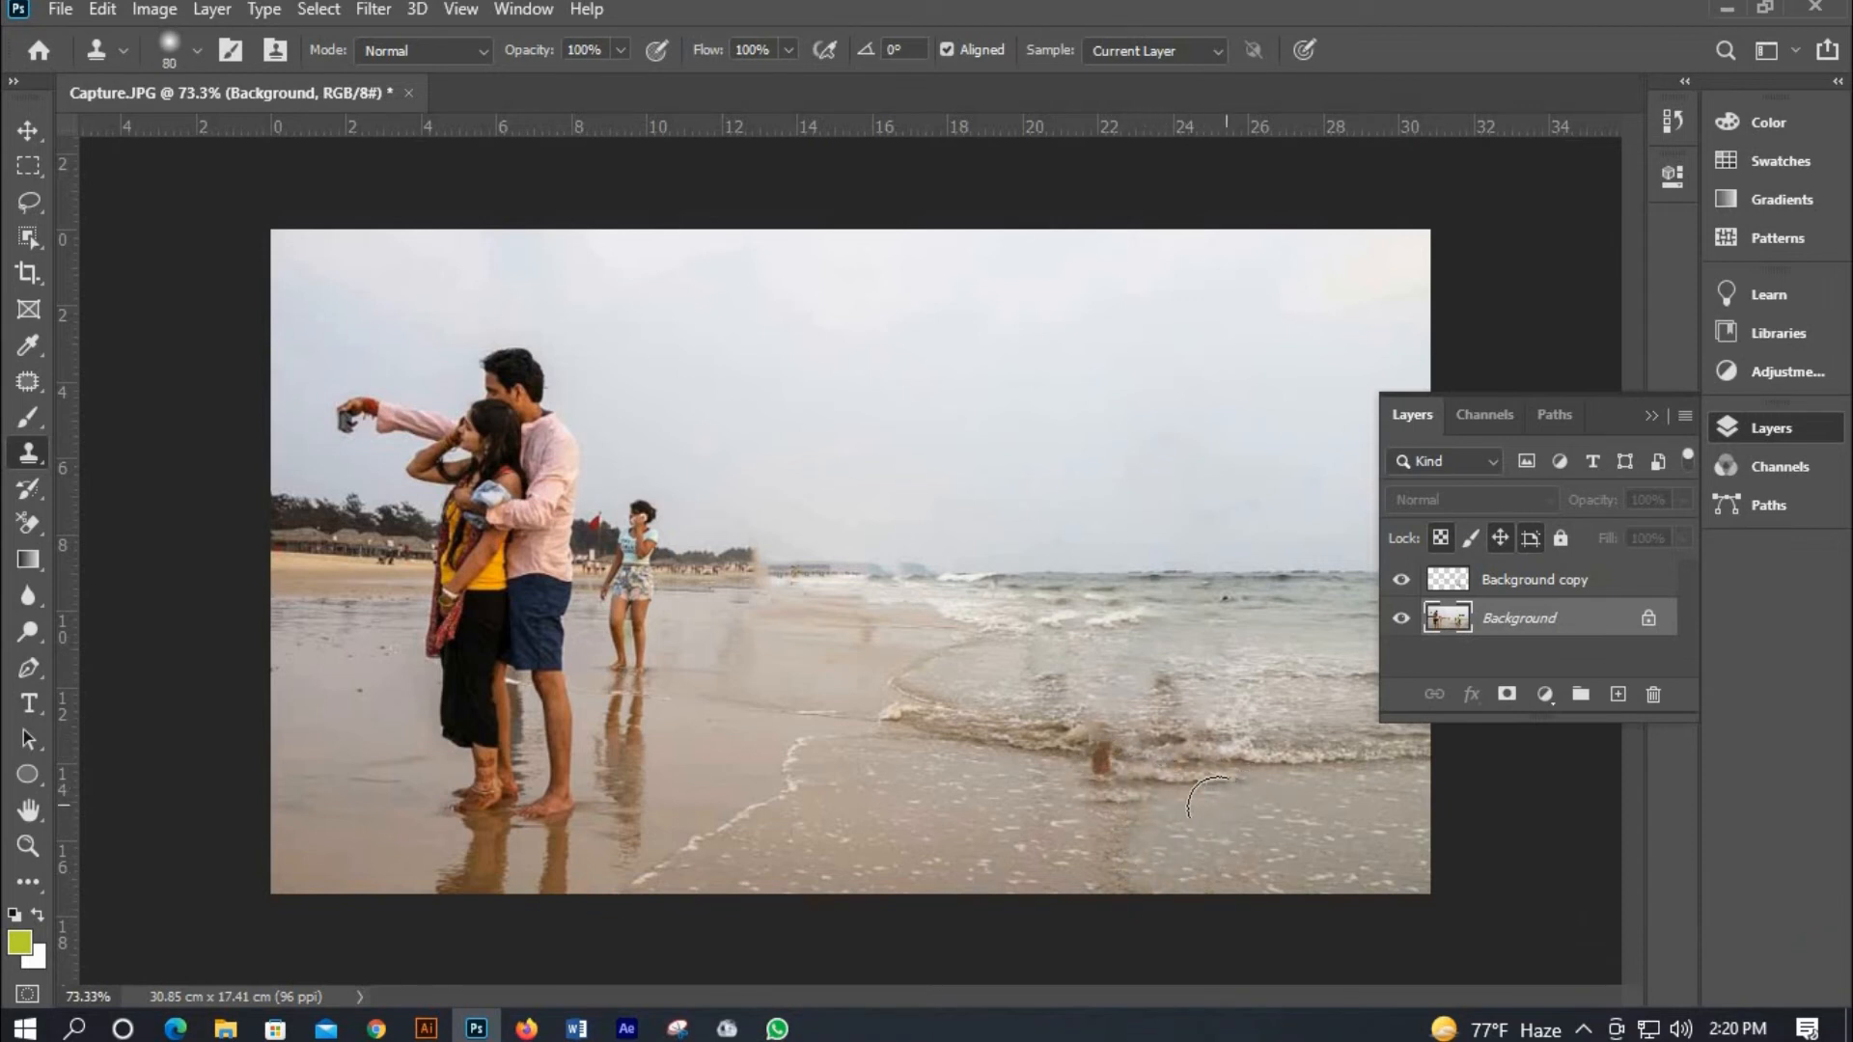
{"action": "mouse_move", "coordinate": [1116, 813]}
{"action": "left_mouse_down"}
{"action": "mouse_move", "coordinate": [1110, 776]}
{"action": "mouse_move", "coordinate": [1042, 781]}
{"action": "mouse_move", "coordinate": [1101, 774]}
{"action": "left_mouse_up"}
{"action": "left_click_drag", "start_coordinate": [1096, 853], "coordinate": [1148, 806]}
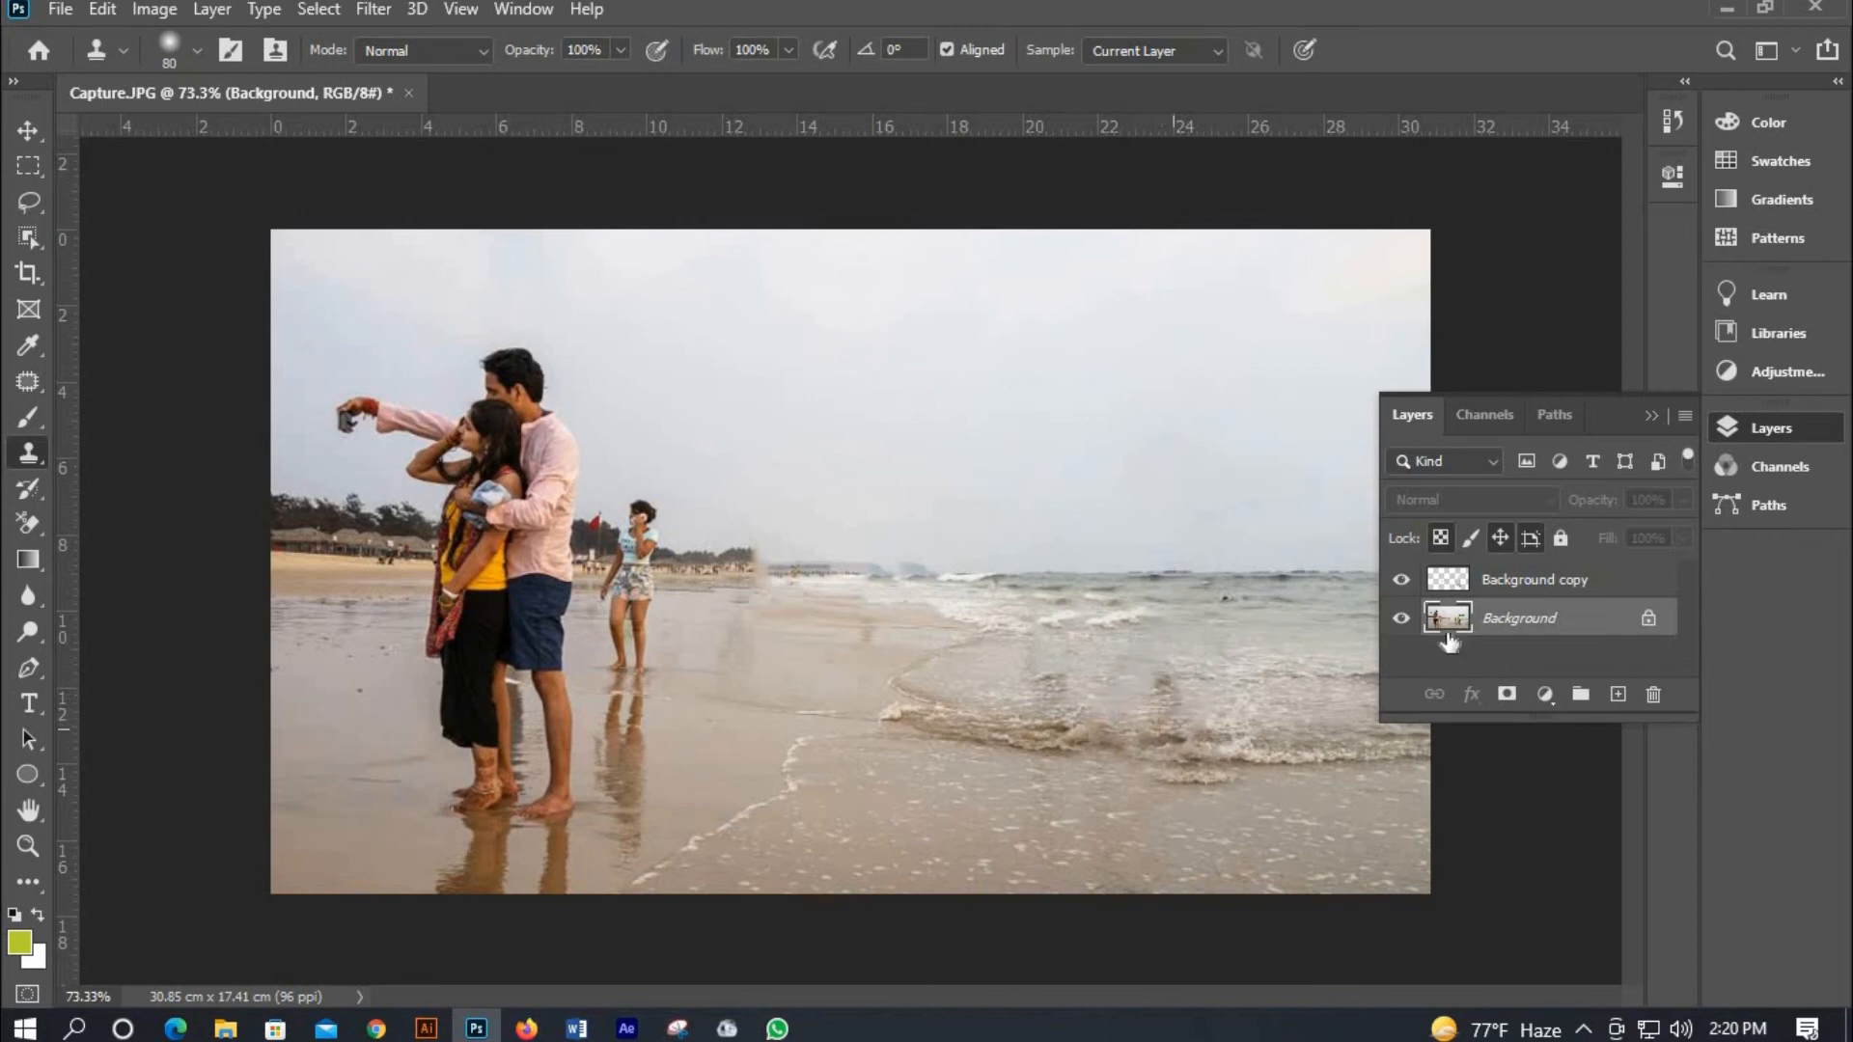
Clone over a sand patch near the couple's feet on the Background layer.
{"action": "key", "text": "alt+bracketright"}
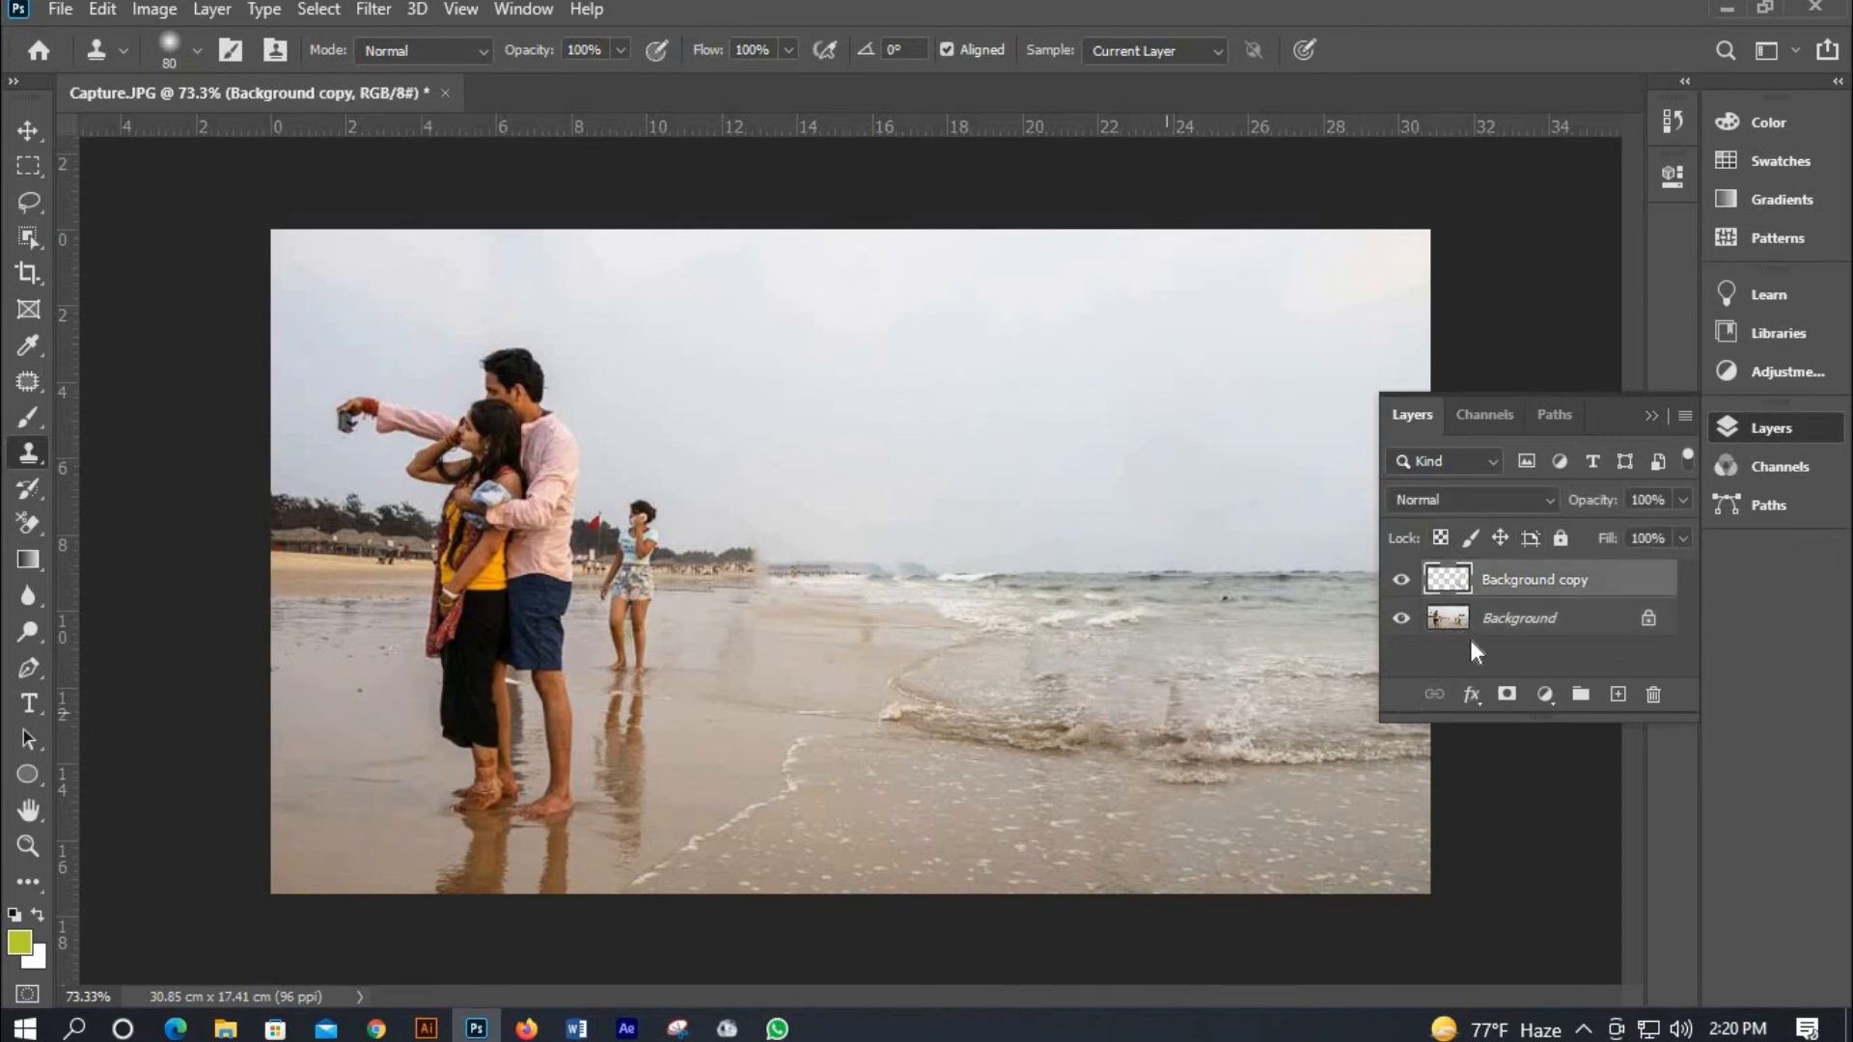
{"action": "key", "text": "alt+bracketleft"}
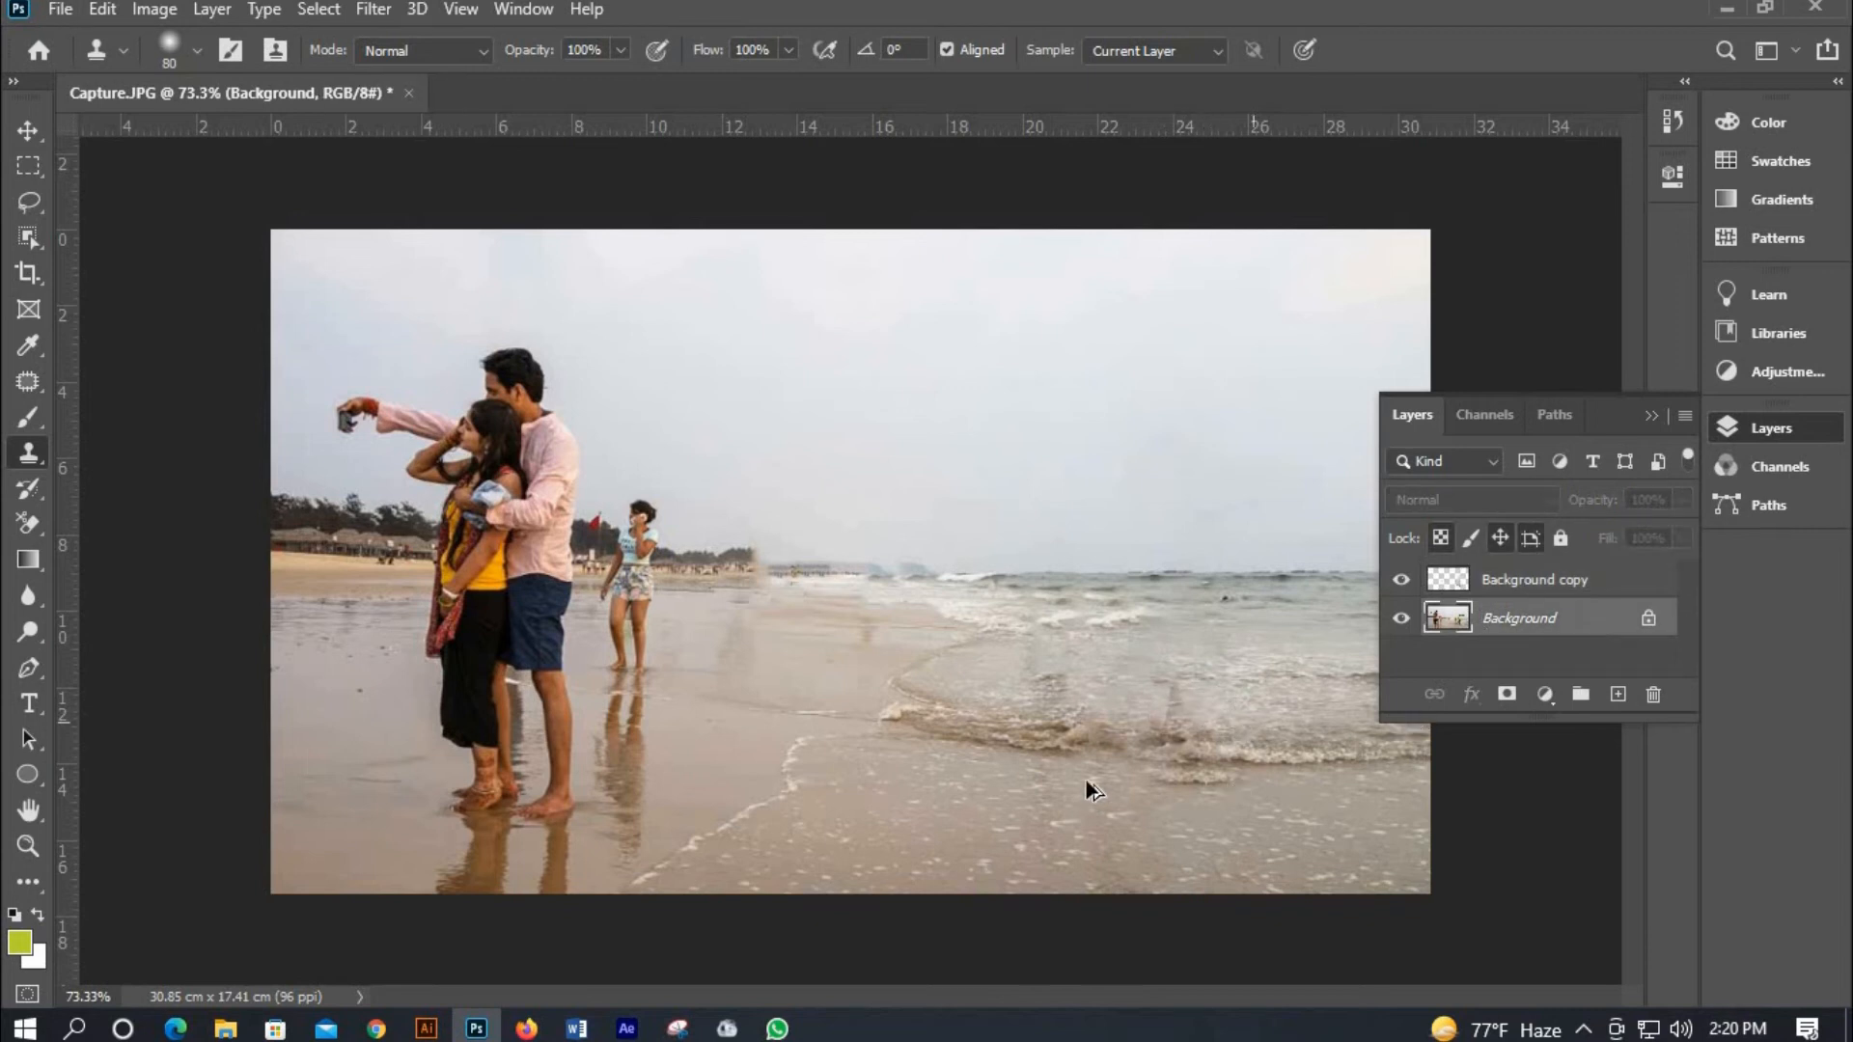
{"action": "key", "text": "ctrl+minus"}
{"action": "key", "text": "ctrl+minus"}
{"action": "key", "text": "ctrl+plus"}
{"action": "key", "text": "ctrl+plus"}
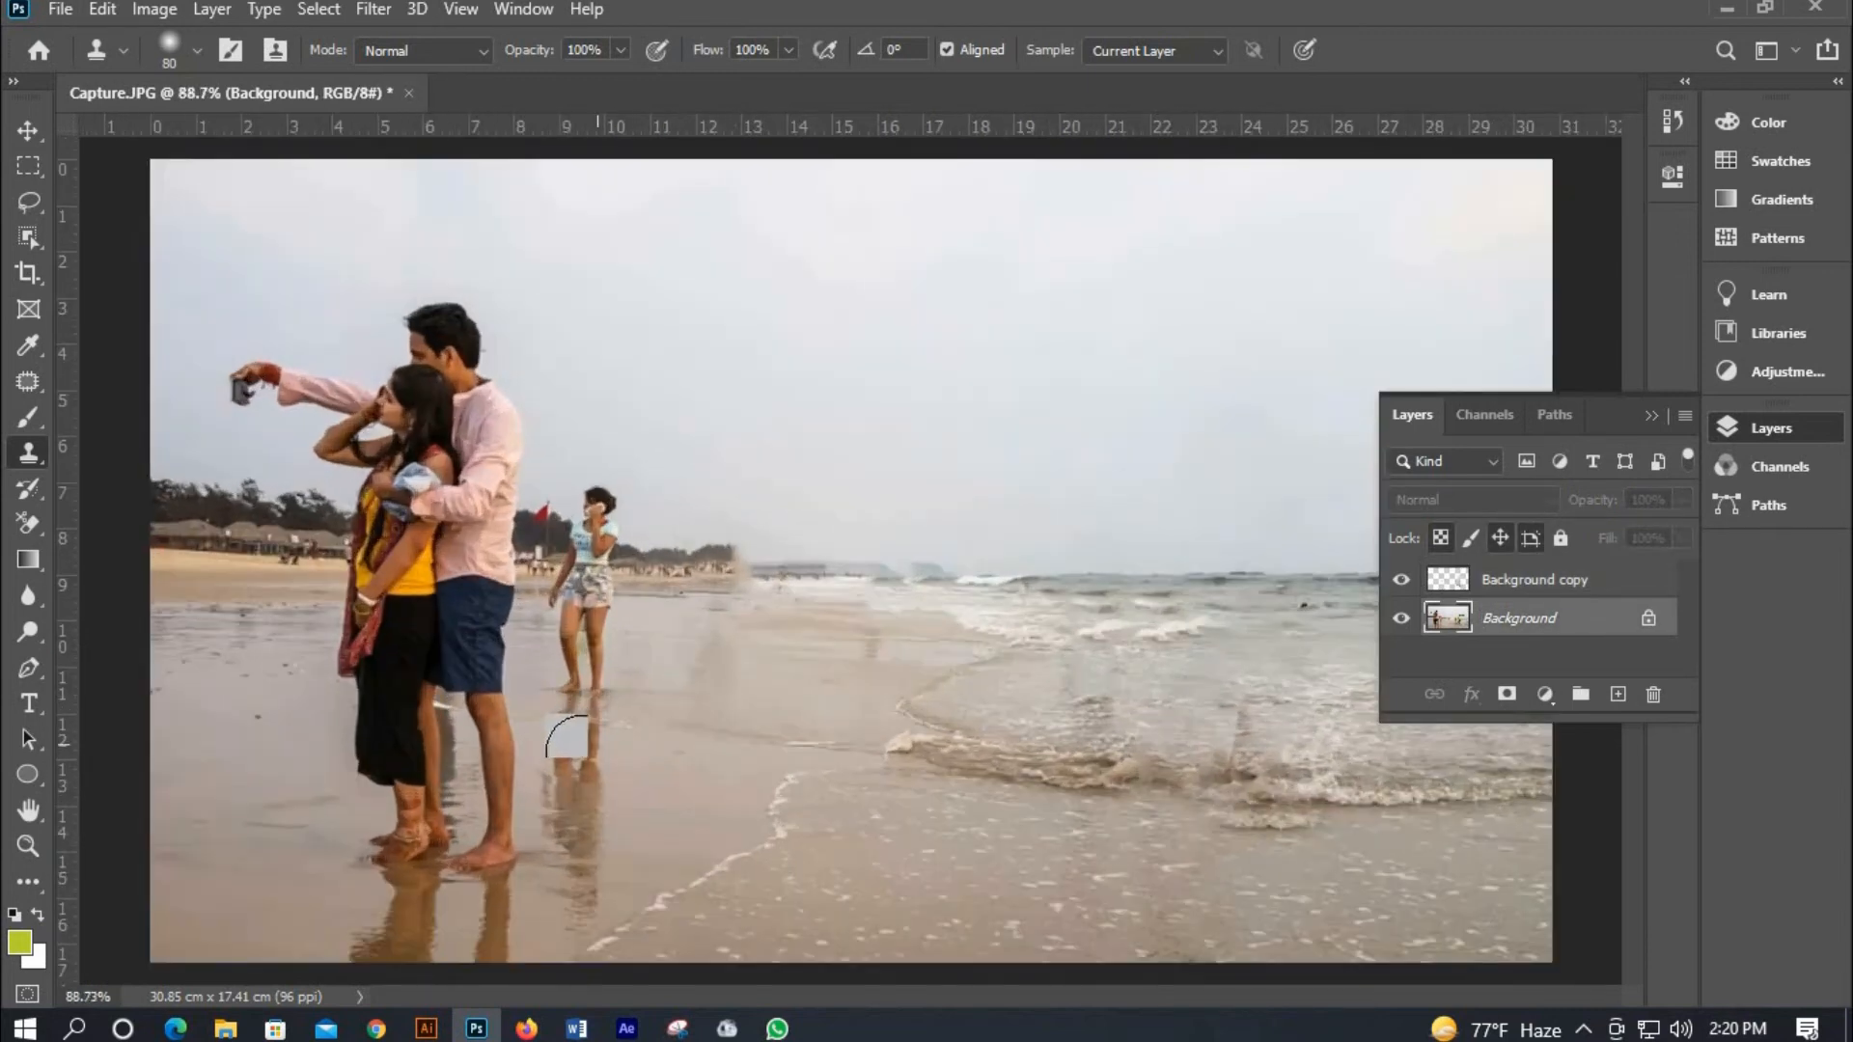
{"action": "mouse_move", "coordinate": [588, 758]}
{"action": "left_mouse_down"}
{"action": "mouse_move", "coordinate": [573, 873]}
{"action": "mouse_move", "coordinate": [542, 769]}
{"action": "mouse_move", "coordinate": [579, 737]}
{"action": "left_mouse_up"}
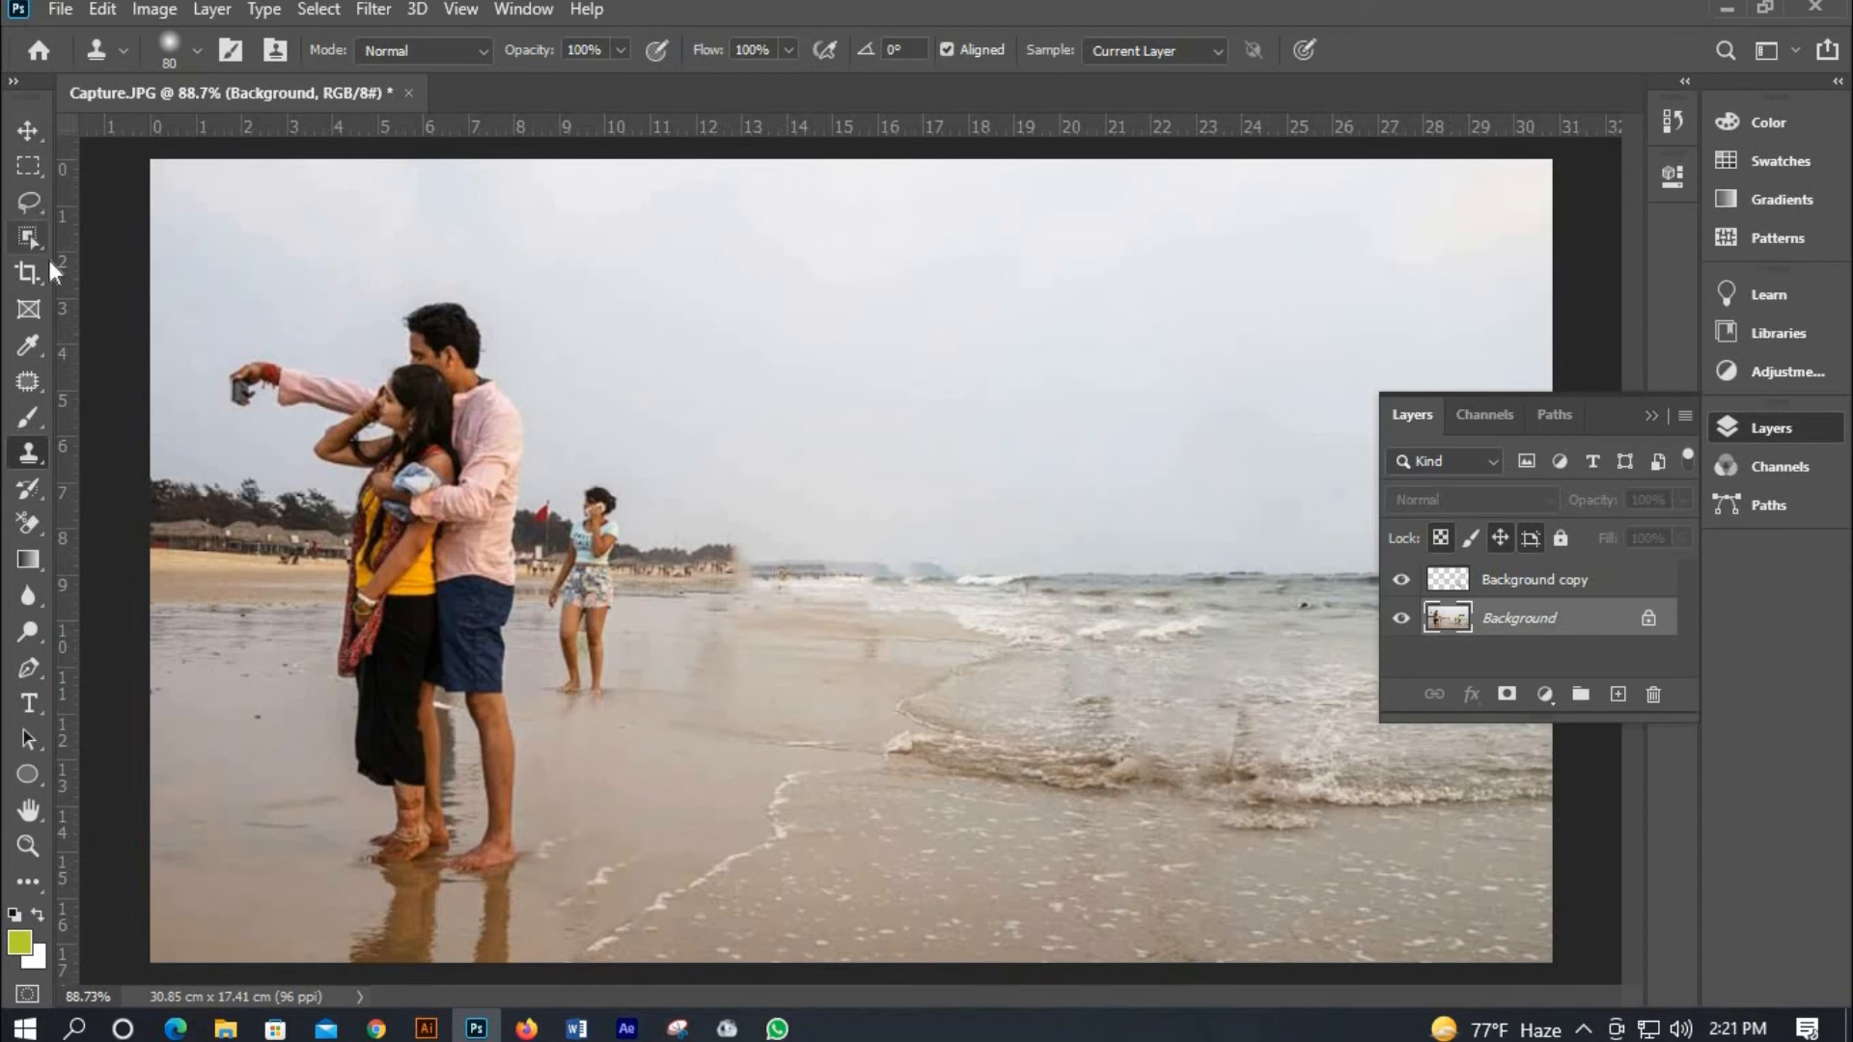
Select the girl talking on the phone with the Object Selection tool.
{"action": "left_click", "coordinate": [45, 249]}
{"action": "scroll", "coordinate": [569, 512], "scroll_direction": "up", "scroll_amount": 3}
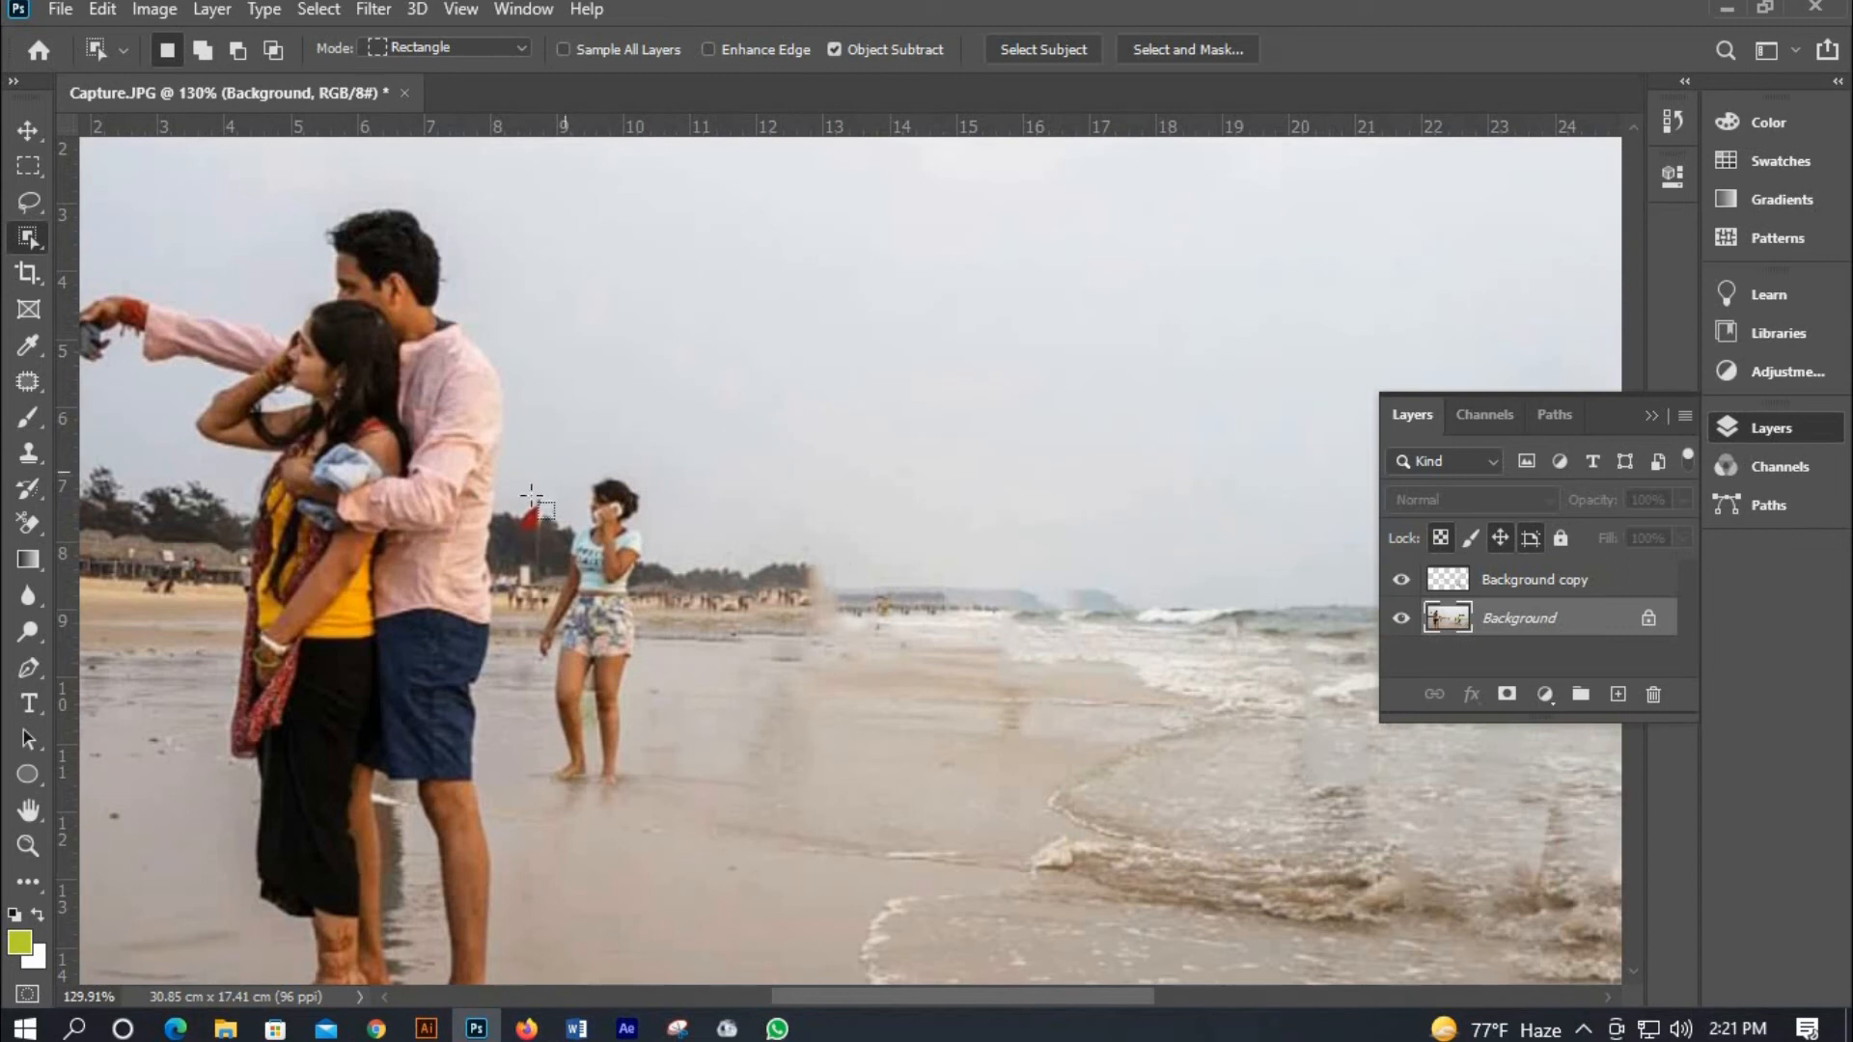
{"action": "left_click_drag", "start_coordinate": [530, 467], "coordinate": [686, 785]}
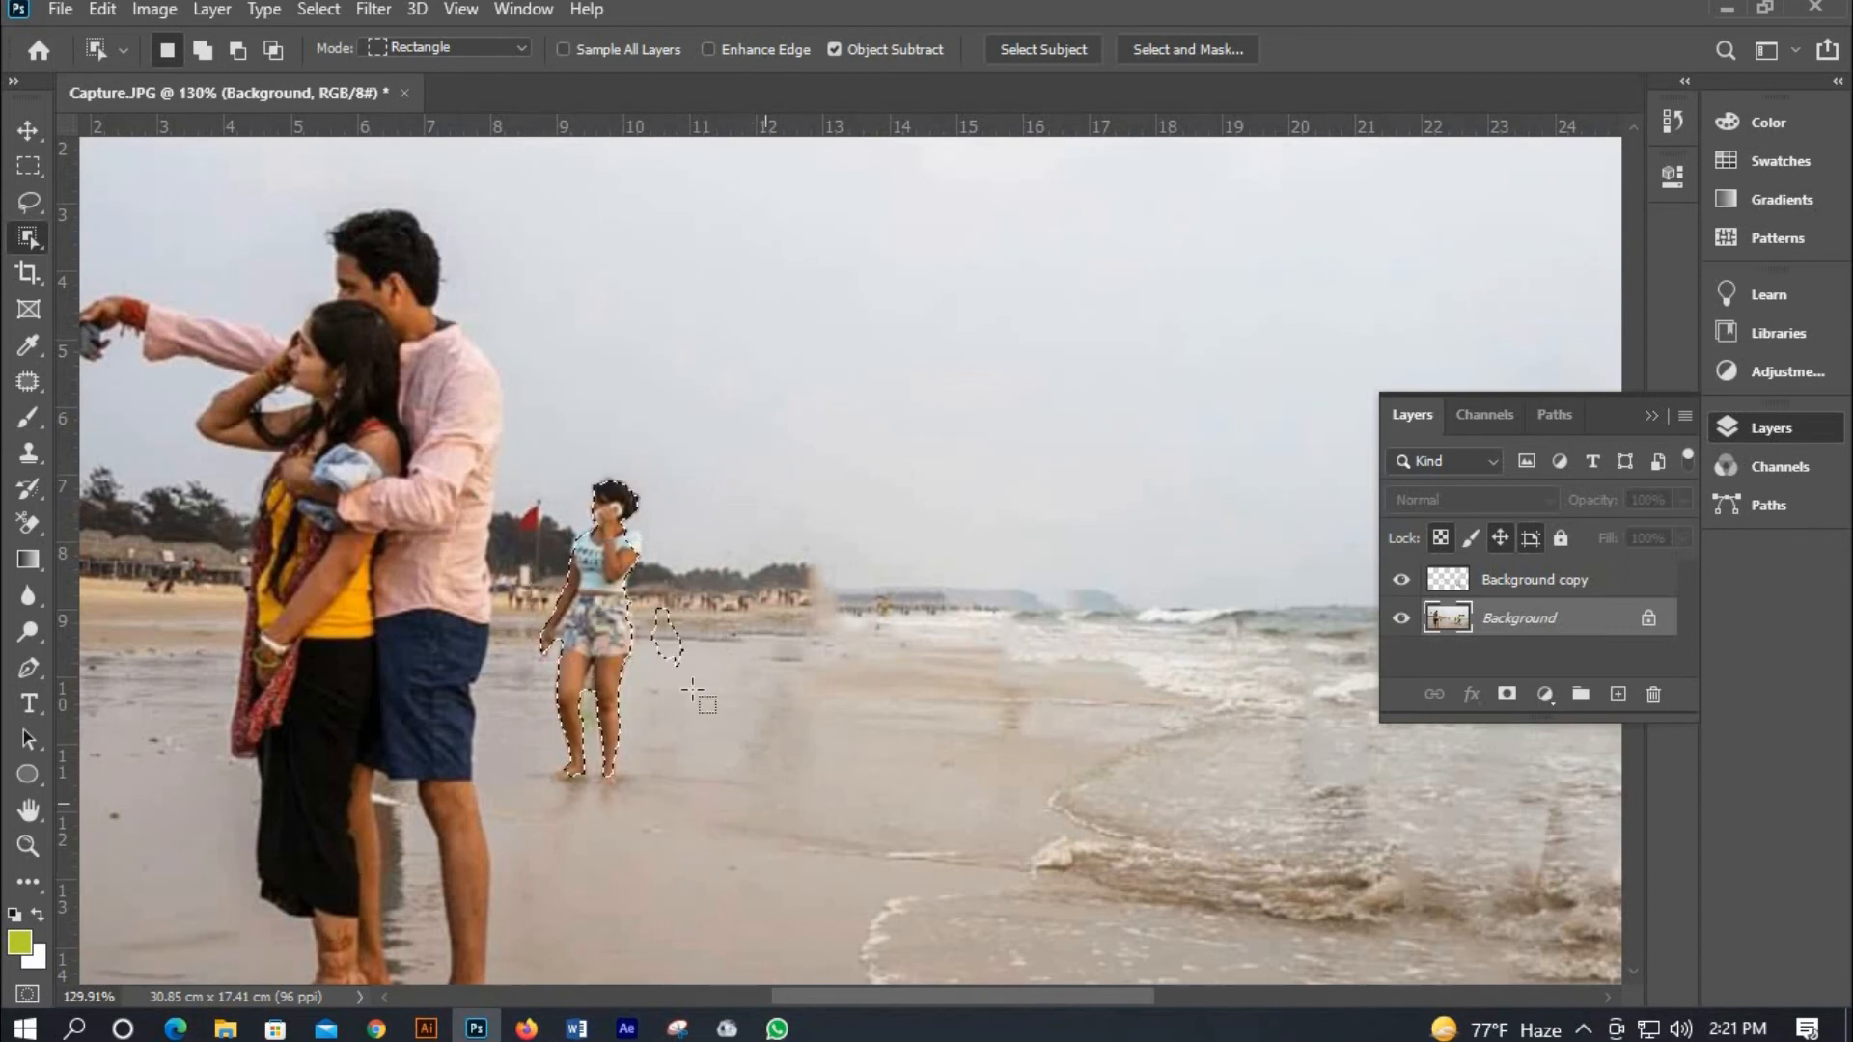
{"action": "left_click_drag", "start_coordinate": [651, 598], "coordinate": [697, 697]}
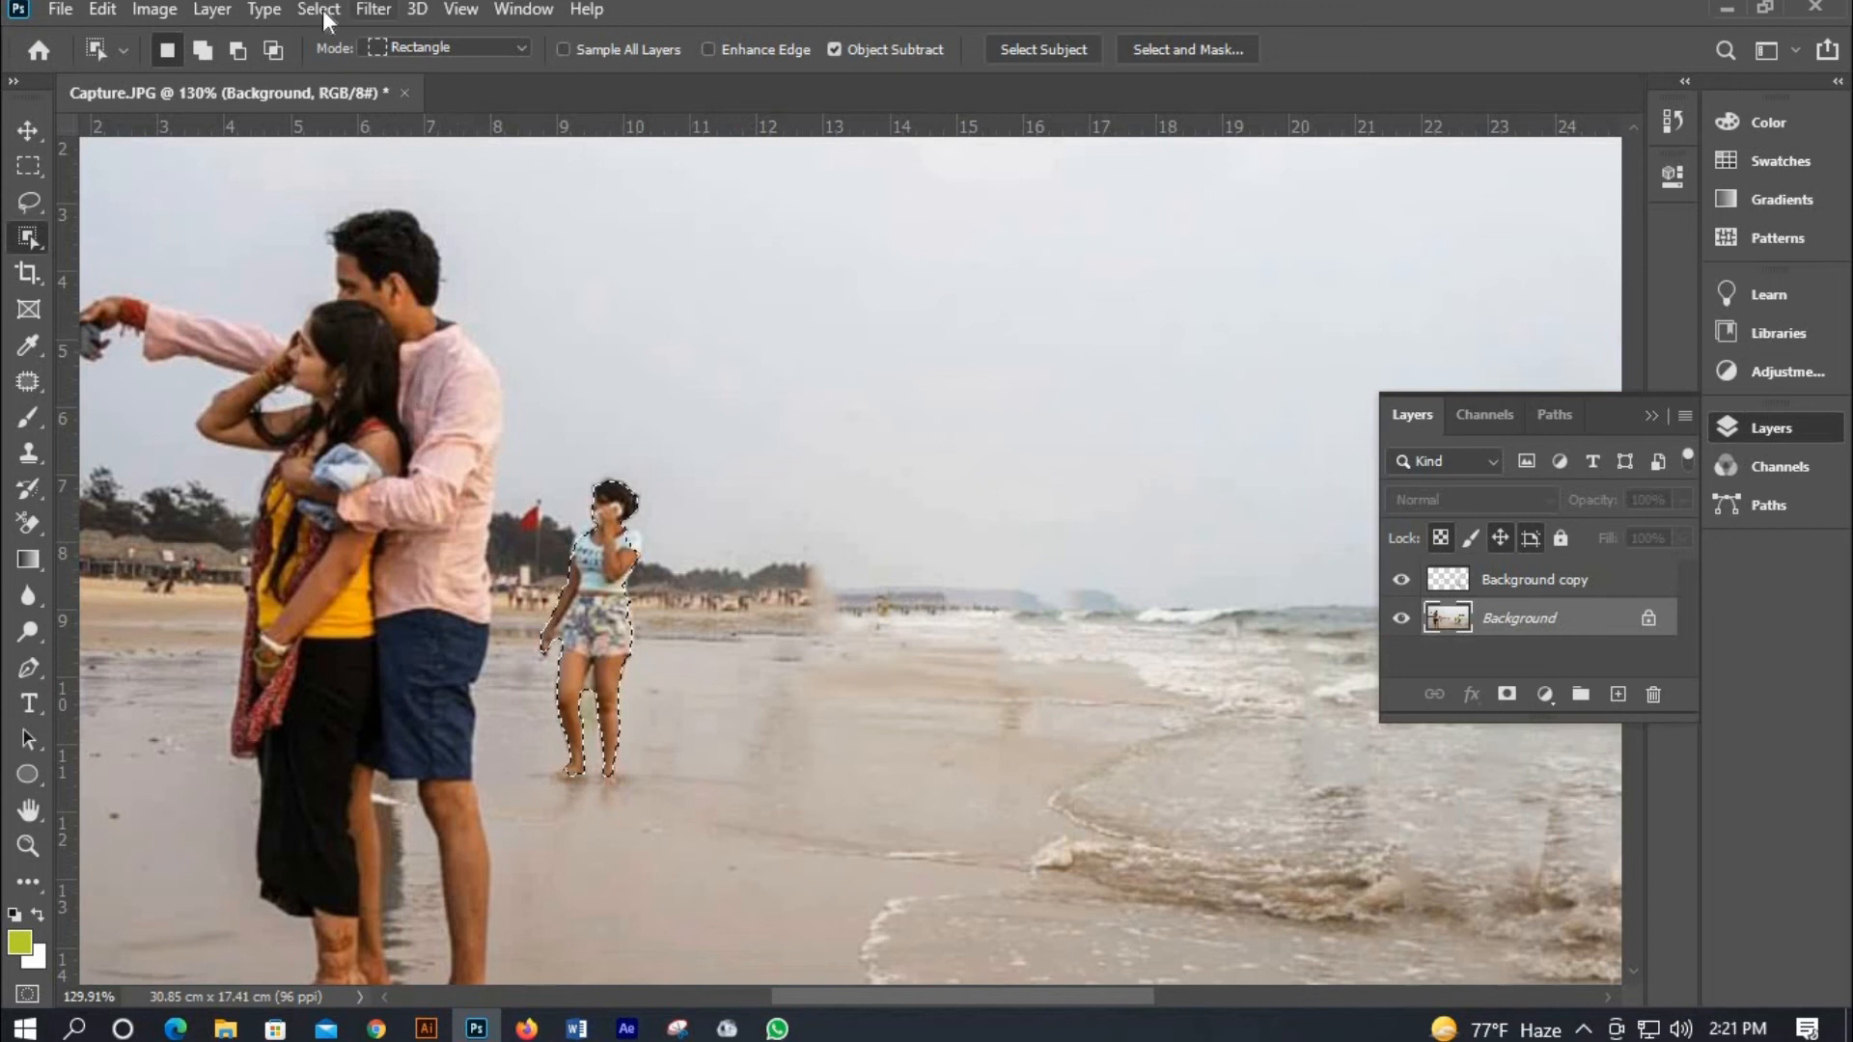
Expand the selection by 10 pixels.
{"action": "key", "text": "alt+s"}
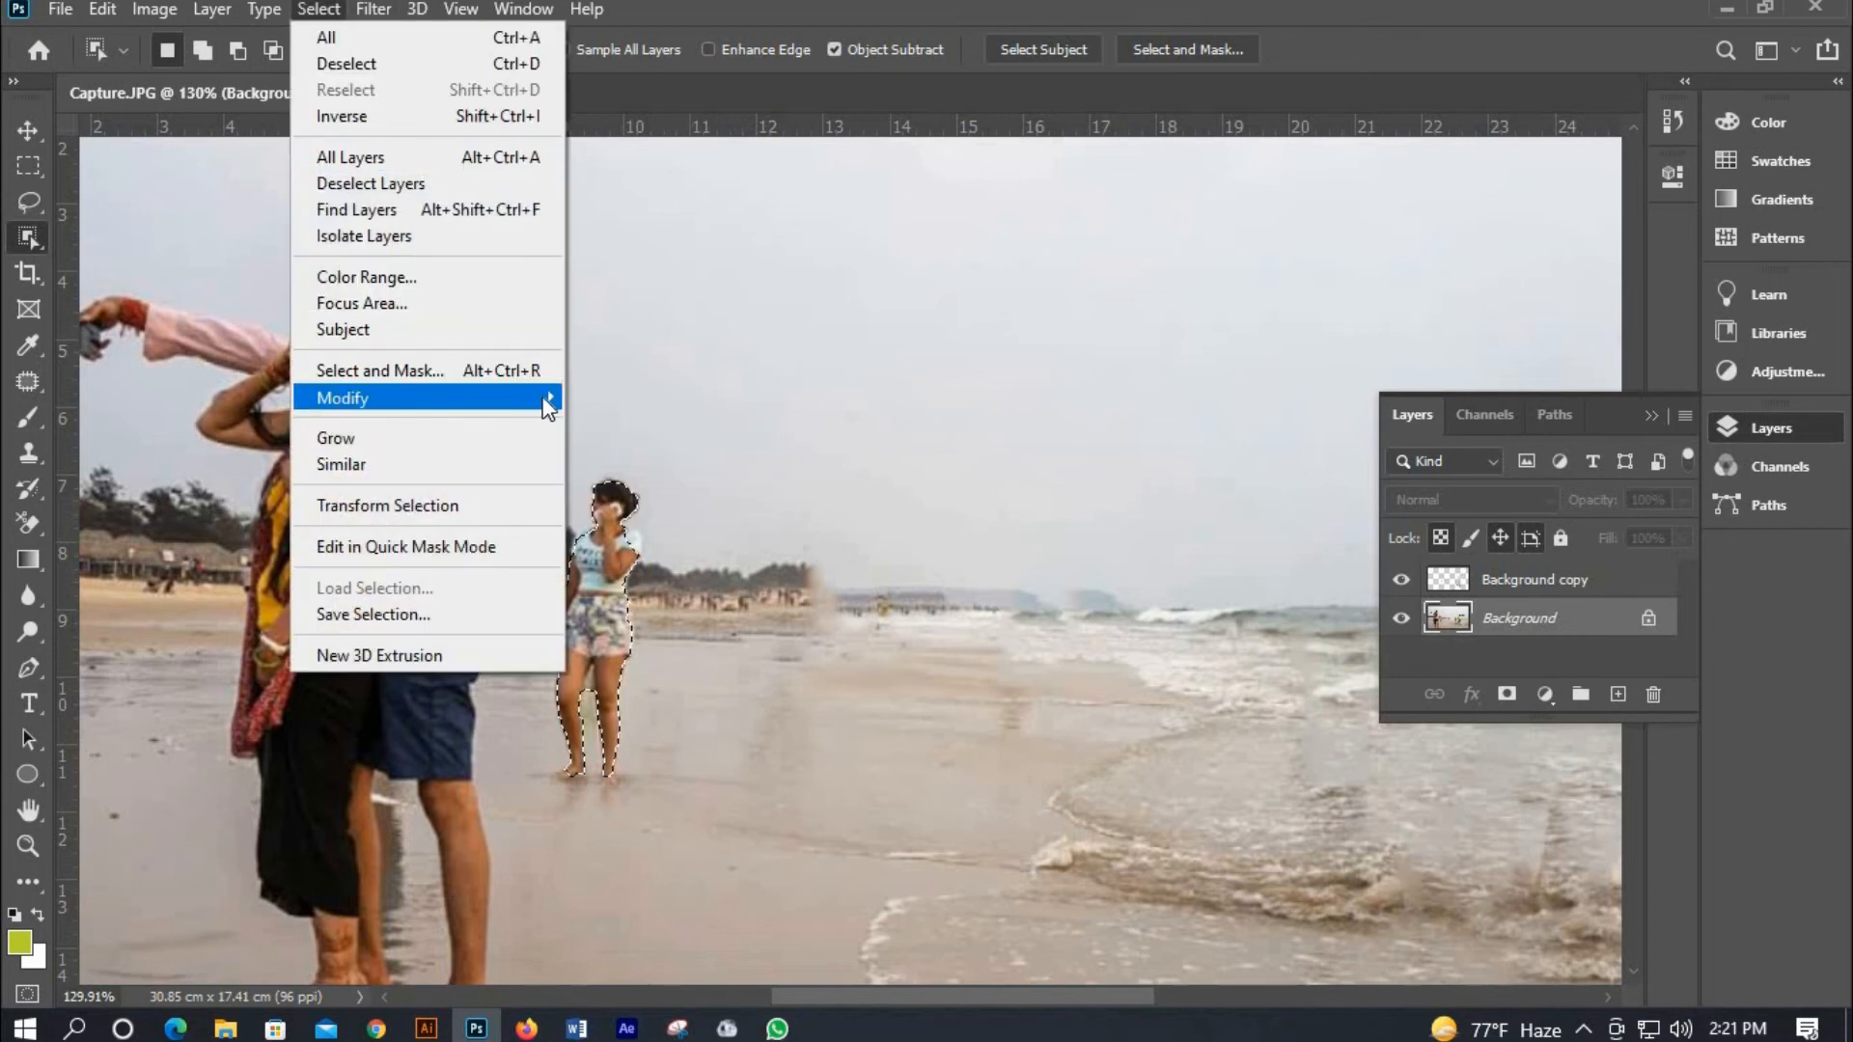
{"action": "mouse_move", "coordinate": [536, 397]}
{"action": "left_click", "coordinate": [697, 451]}
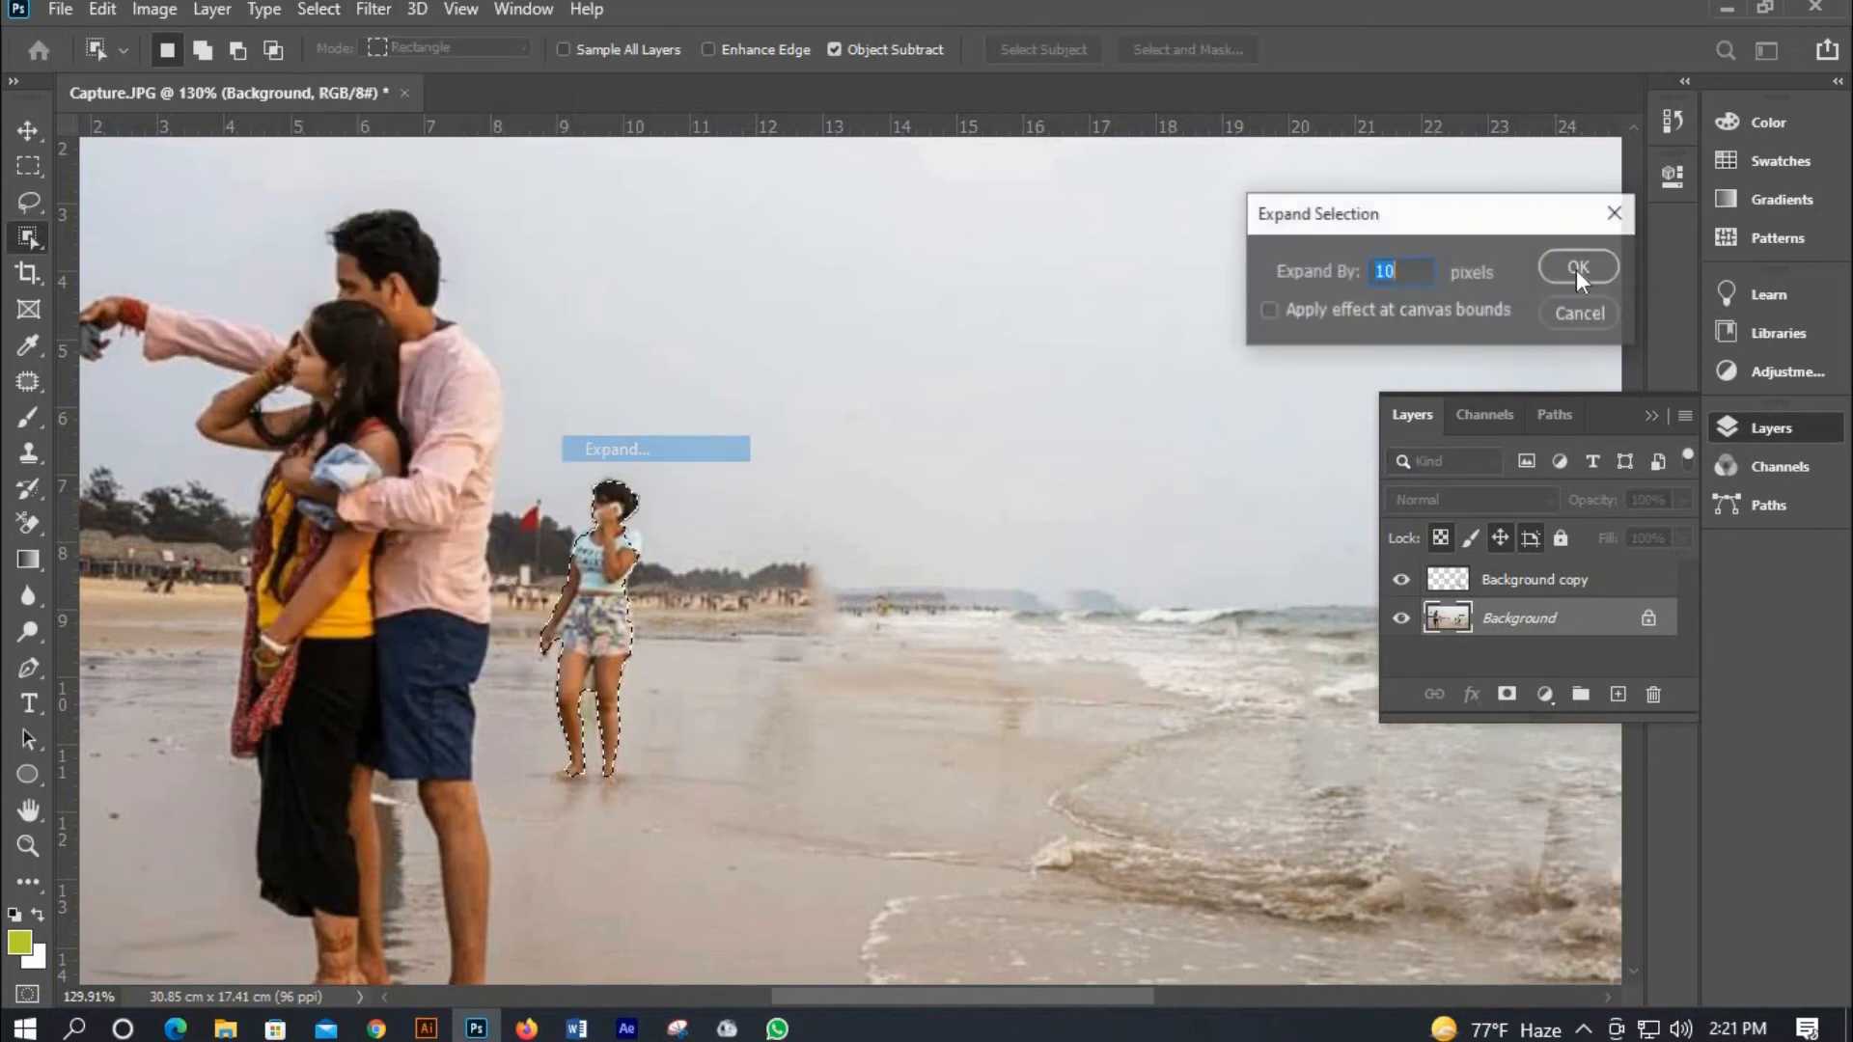
{"action": "left_click", "coordinate": [1577, 269]}
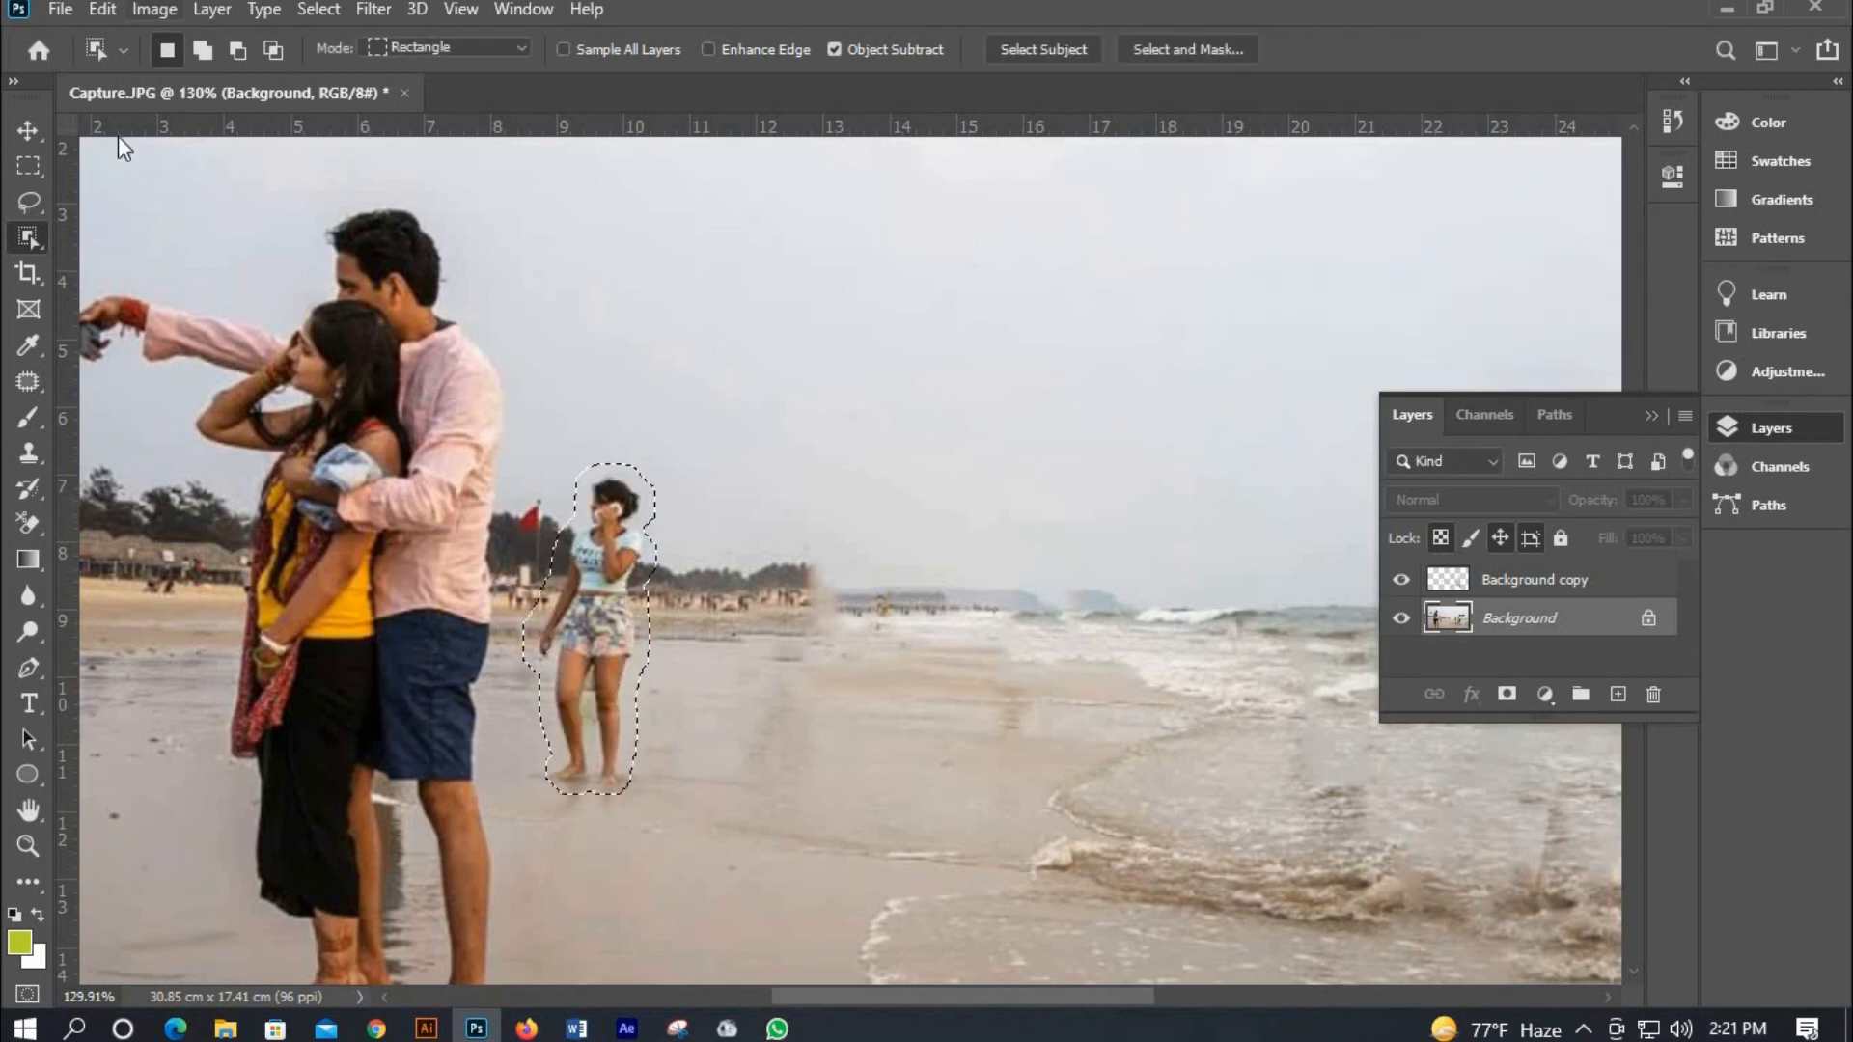
Fill the selection with Content-Aware Fill output to a new layer, then deselect.
{"action": "key", "text": "alt+e"}
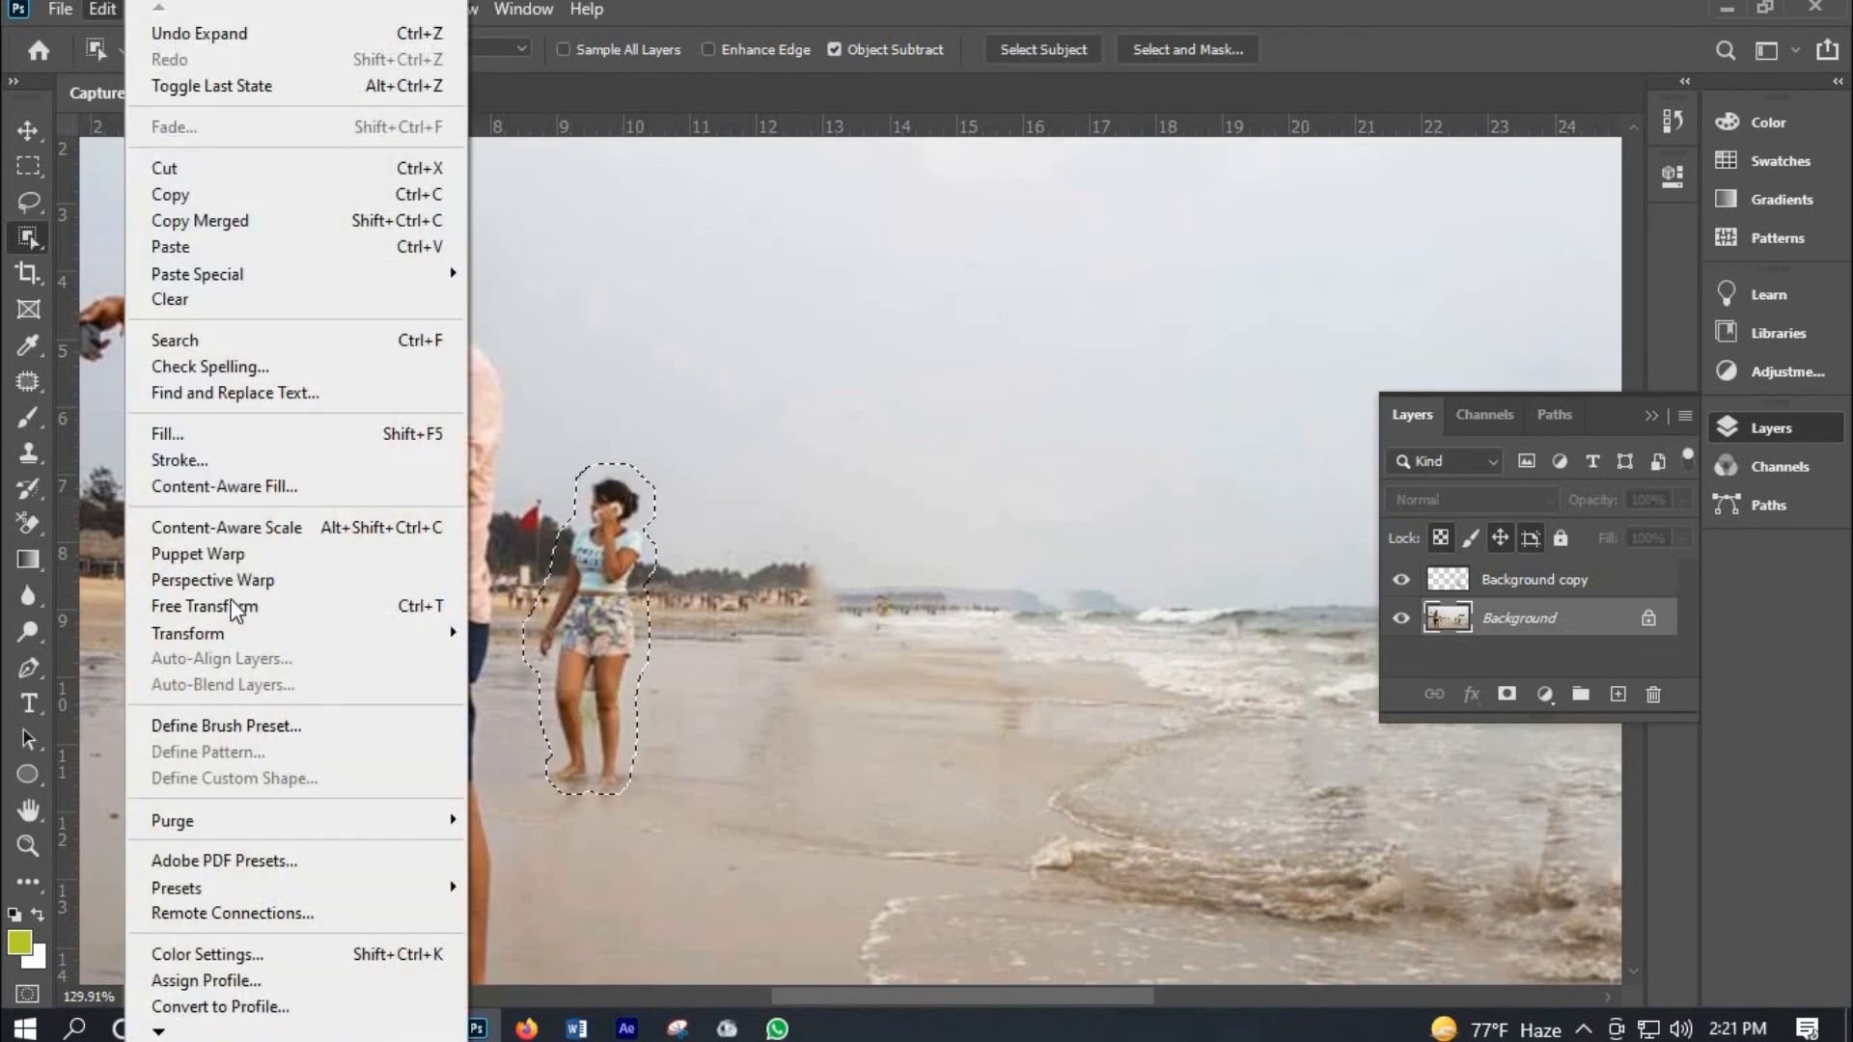
{"action": "left_click", "coordinate": [235, 489]}
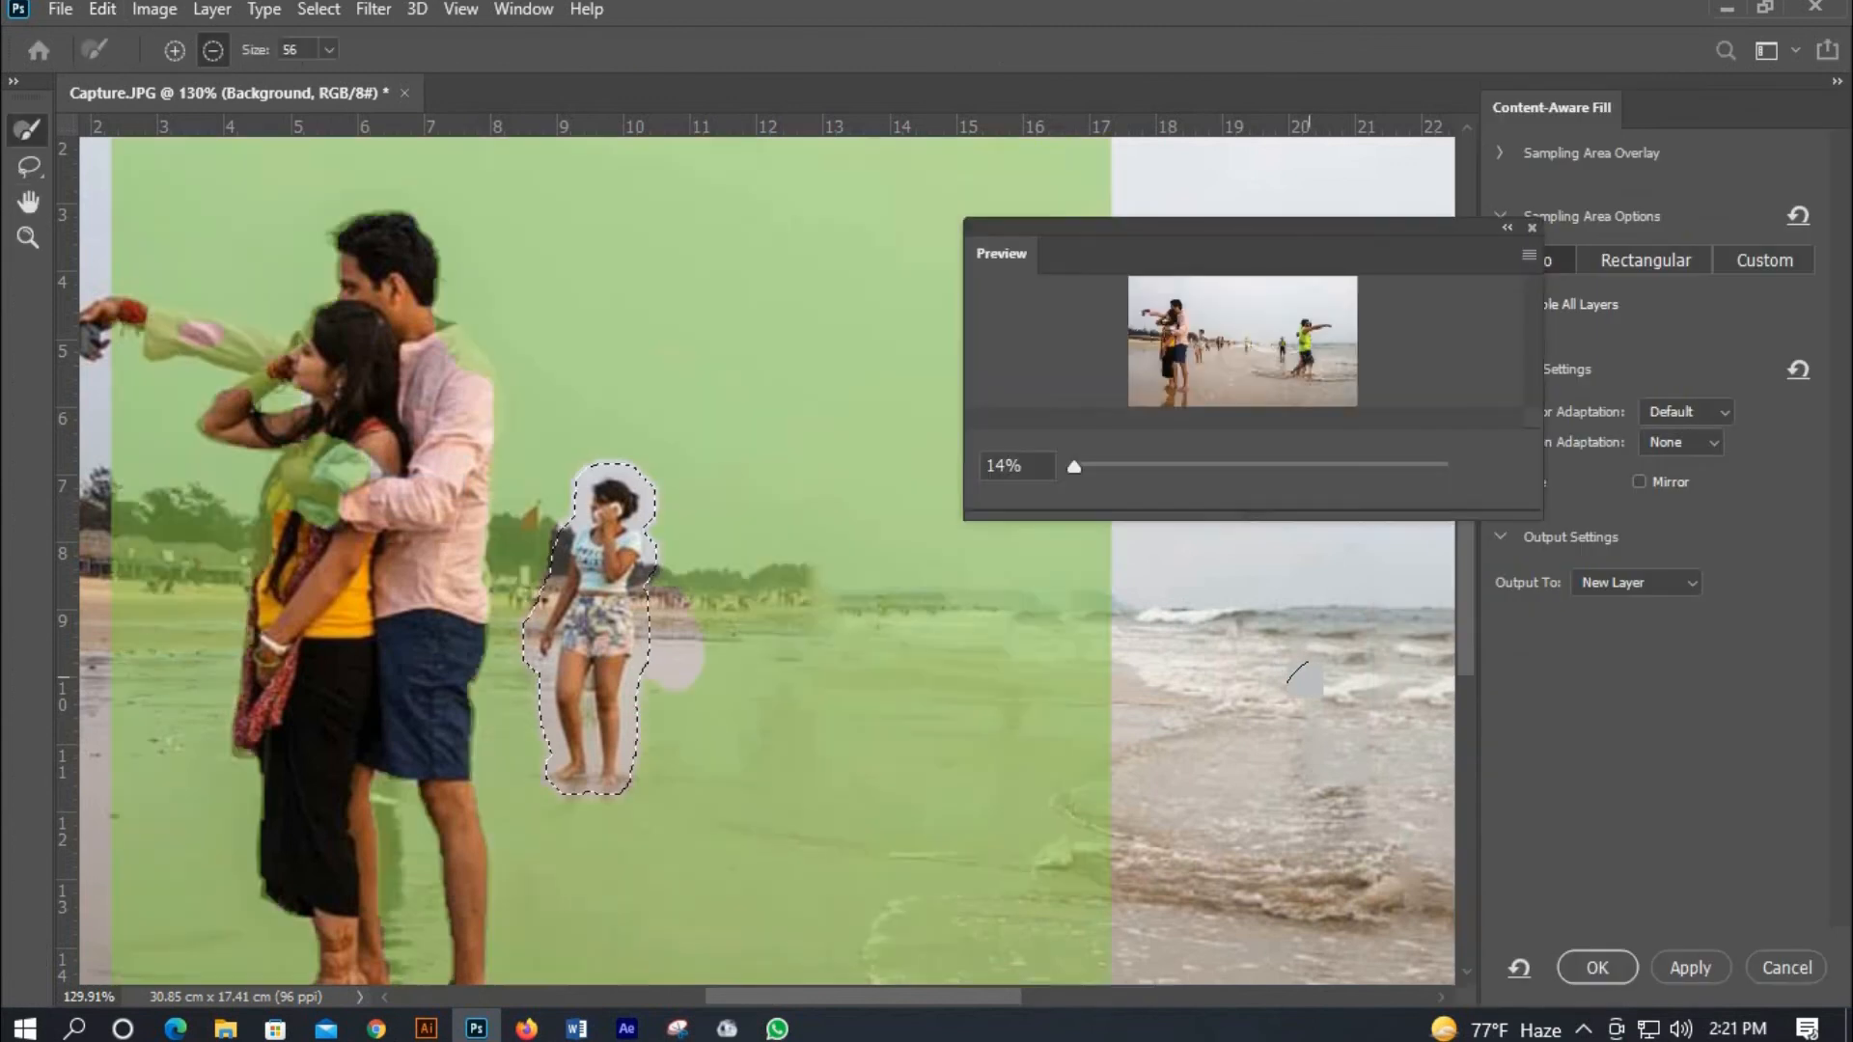
{"action": "left_click", "coordinate": [1597, 967]}
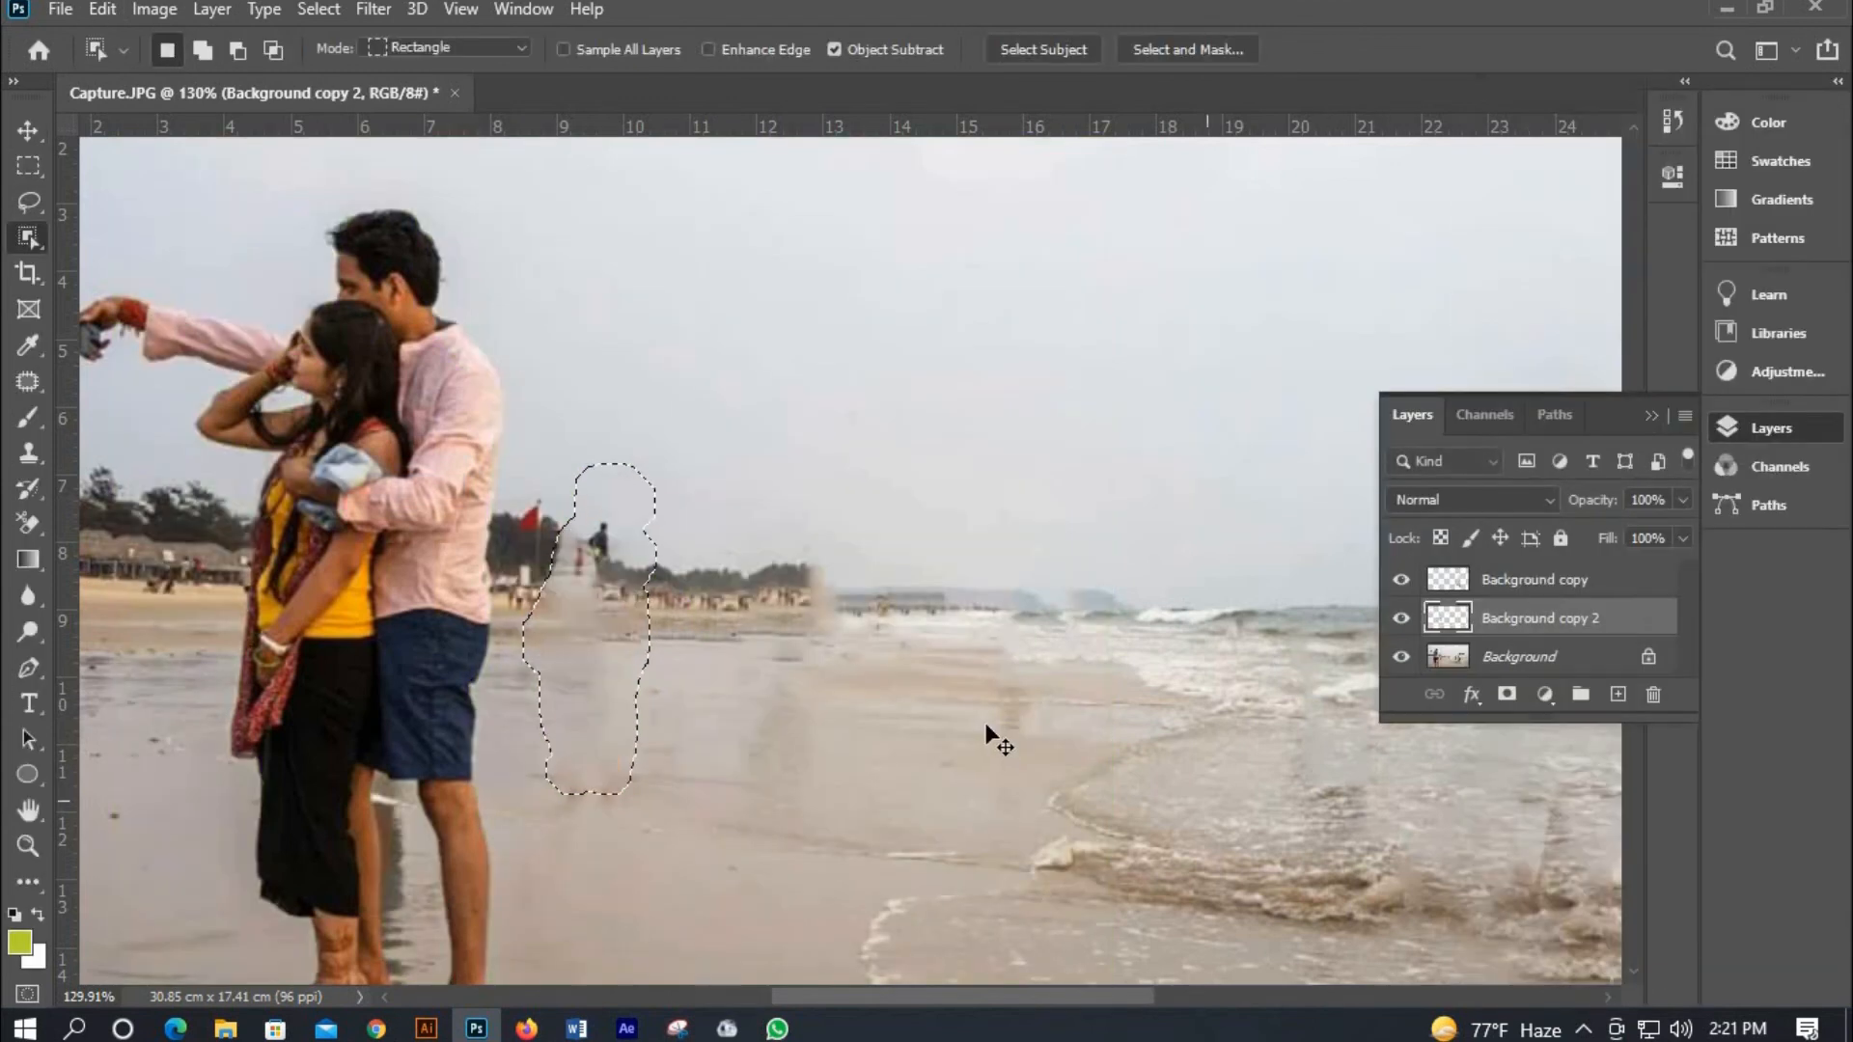
{"action": "key", "text": "ctrl+d"}
Clone out the leftover dark fragment above the removed girl with the Clone Stamp tool.
{"action": "left_click", "coordinate": [28, 453]}
{"action": "scroll", "coordinate": [642, 599], "scroll_direction": "up", "scroll_amount": 3}
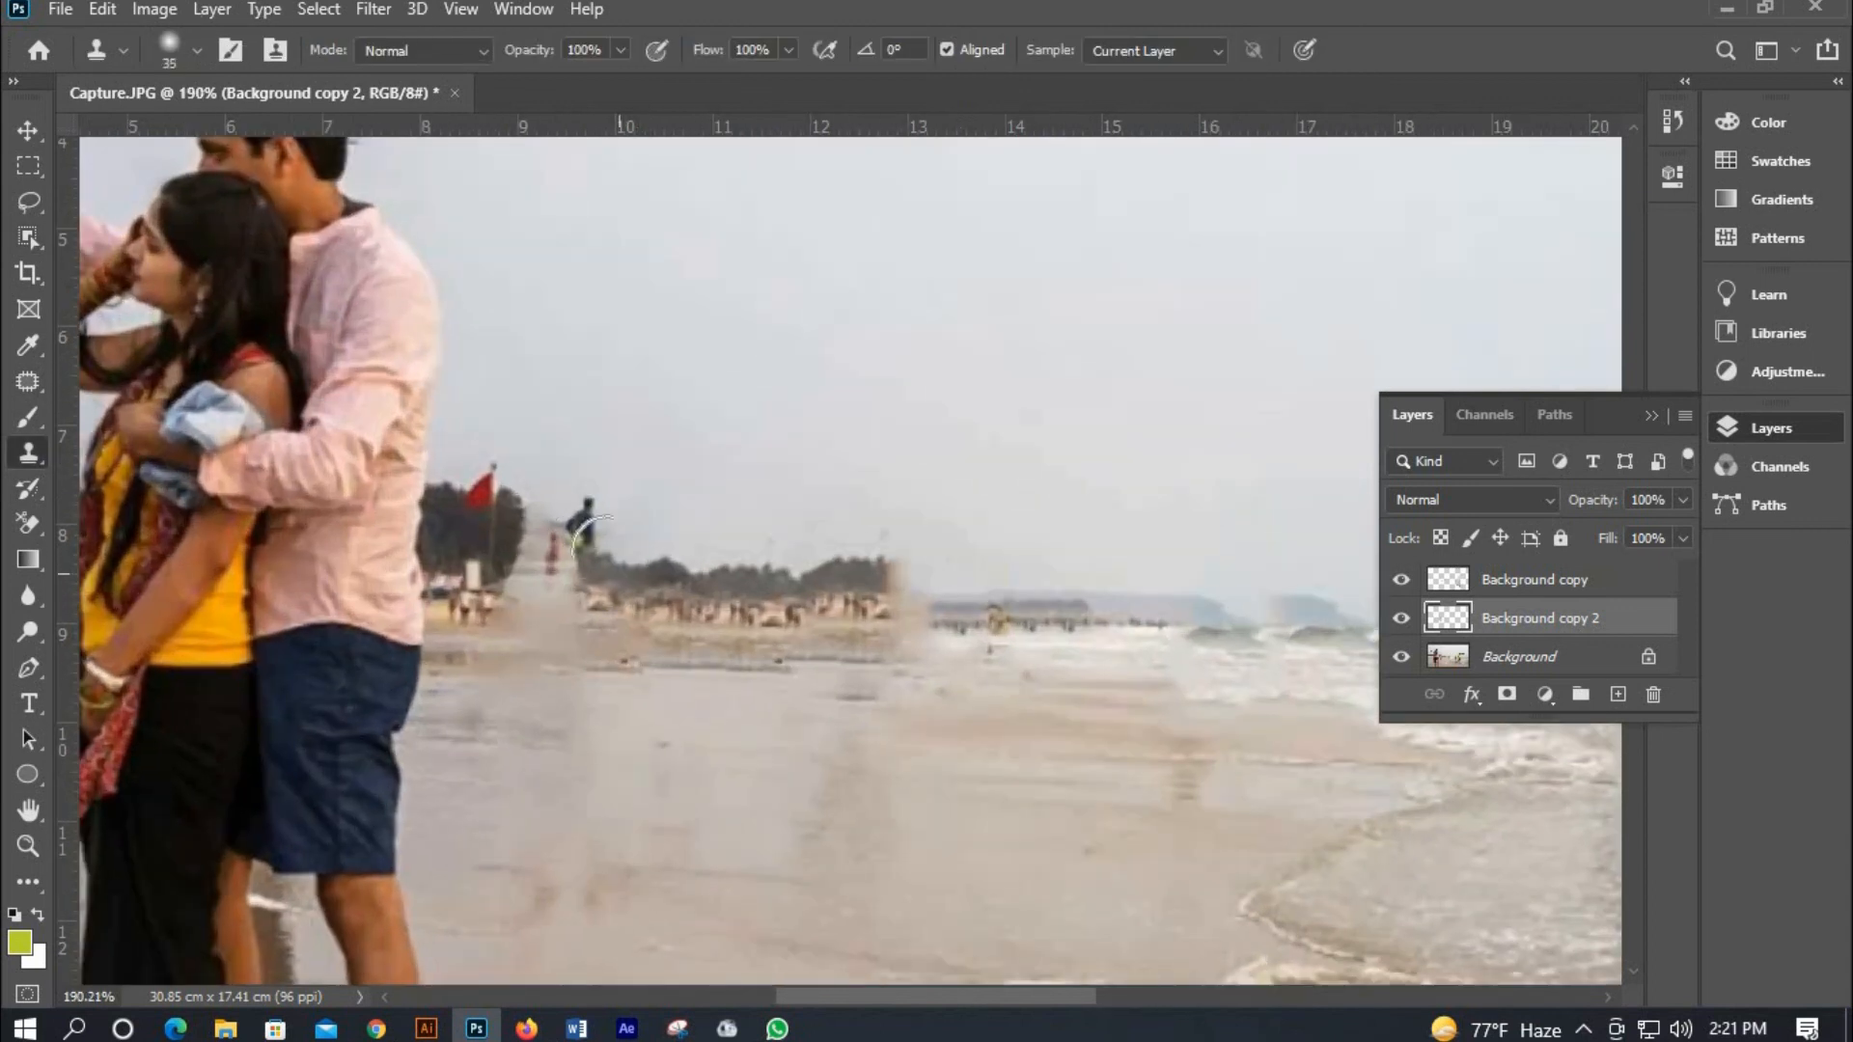
{"action": "left_click_drag", "start_coordinate": [591, 539], "coordinate": [599, 550]}
{"action": "left_click_drag", "start_coordinate": [557, 500], "coordinate": [579, 546]}
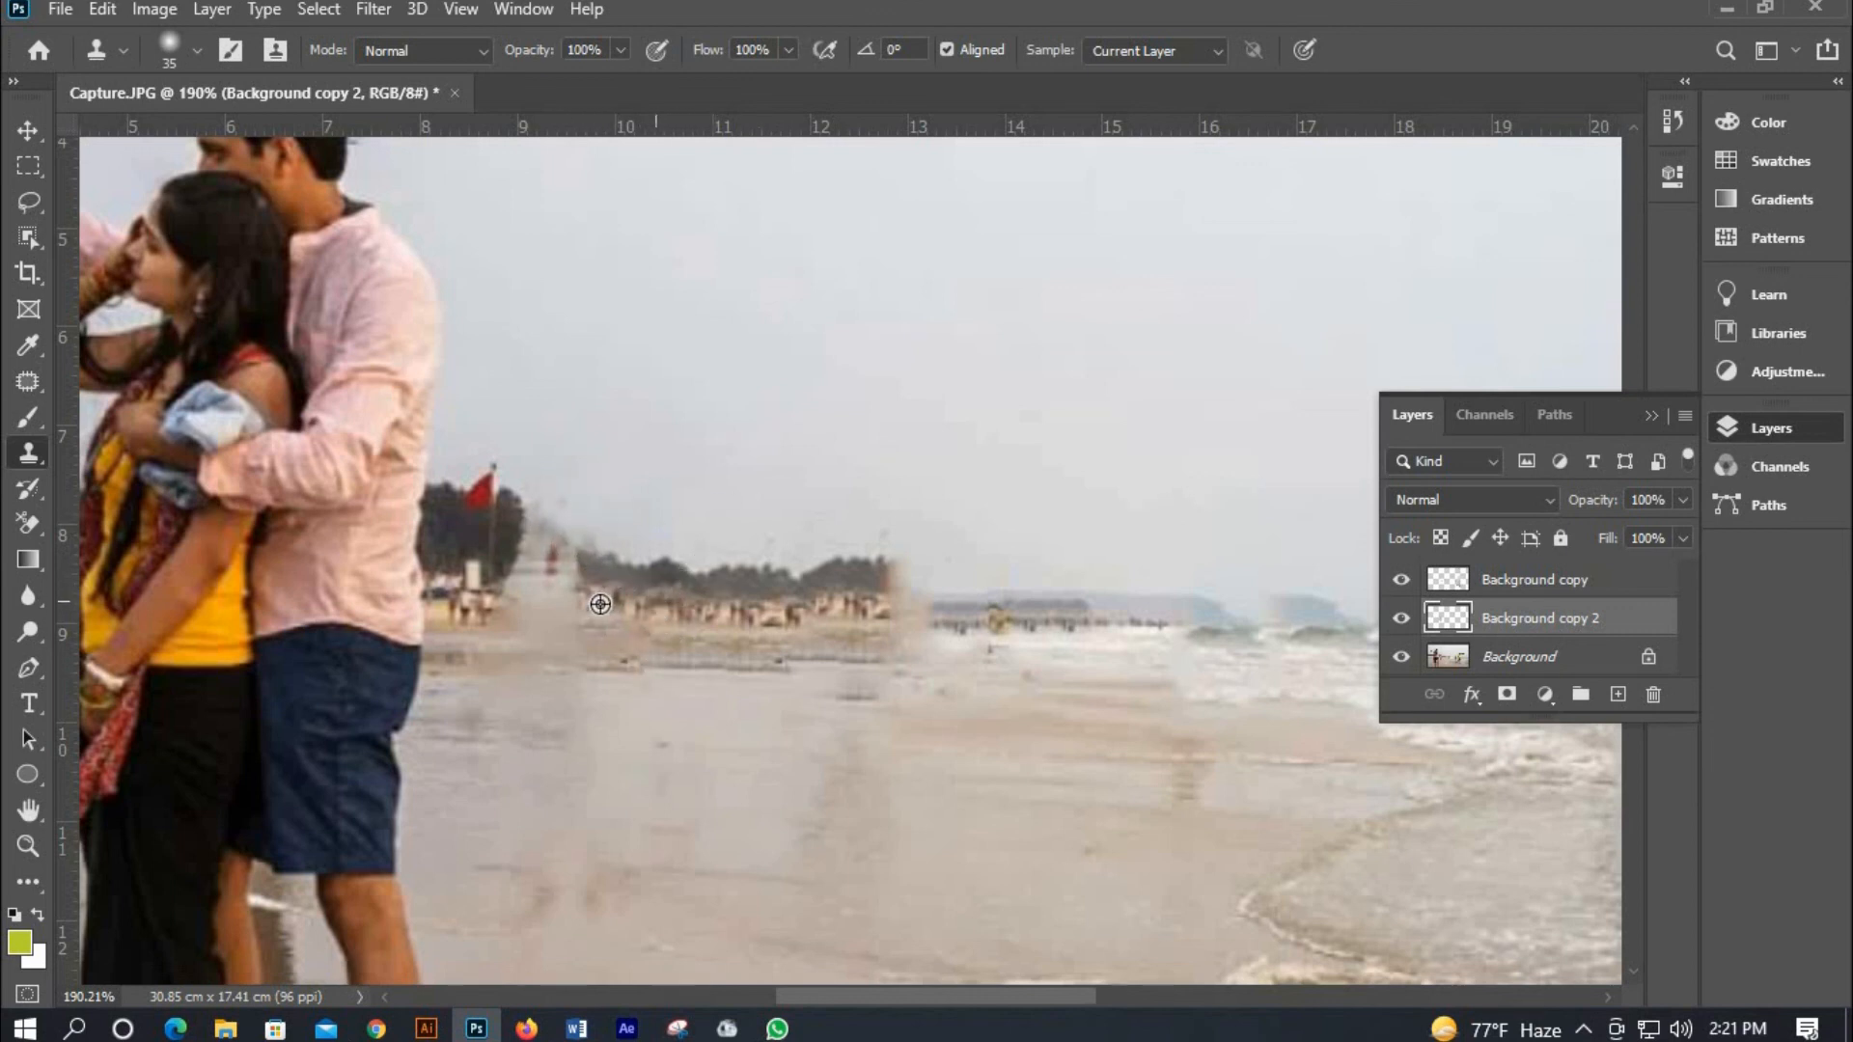
{"action": "left_click_drag", "start_coordinate": [529, 596], "coordinate": [621, 574]}
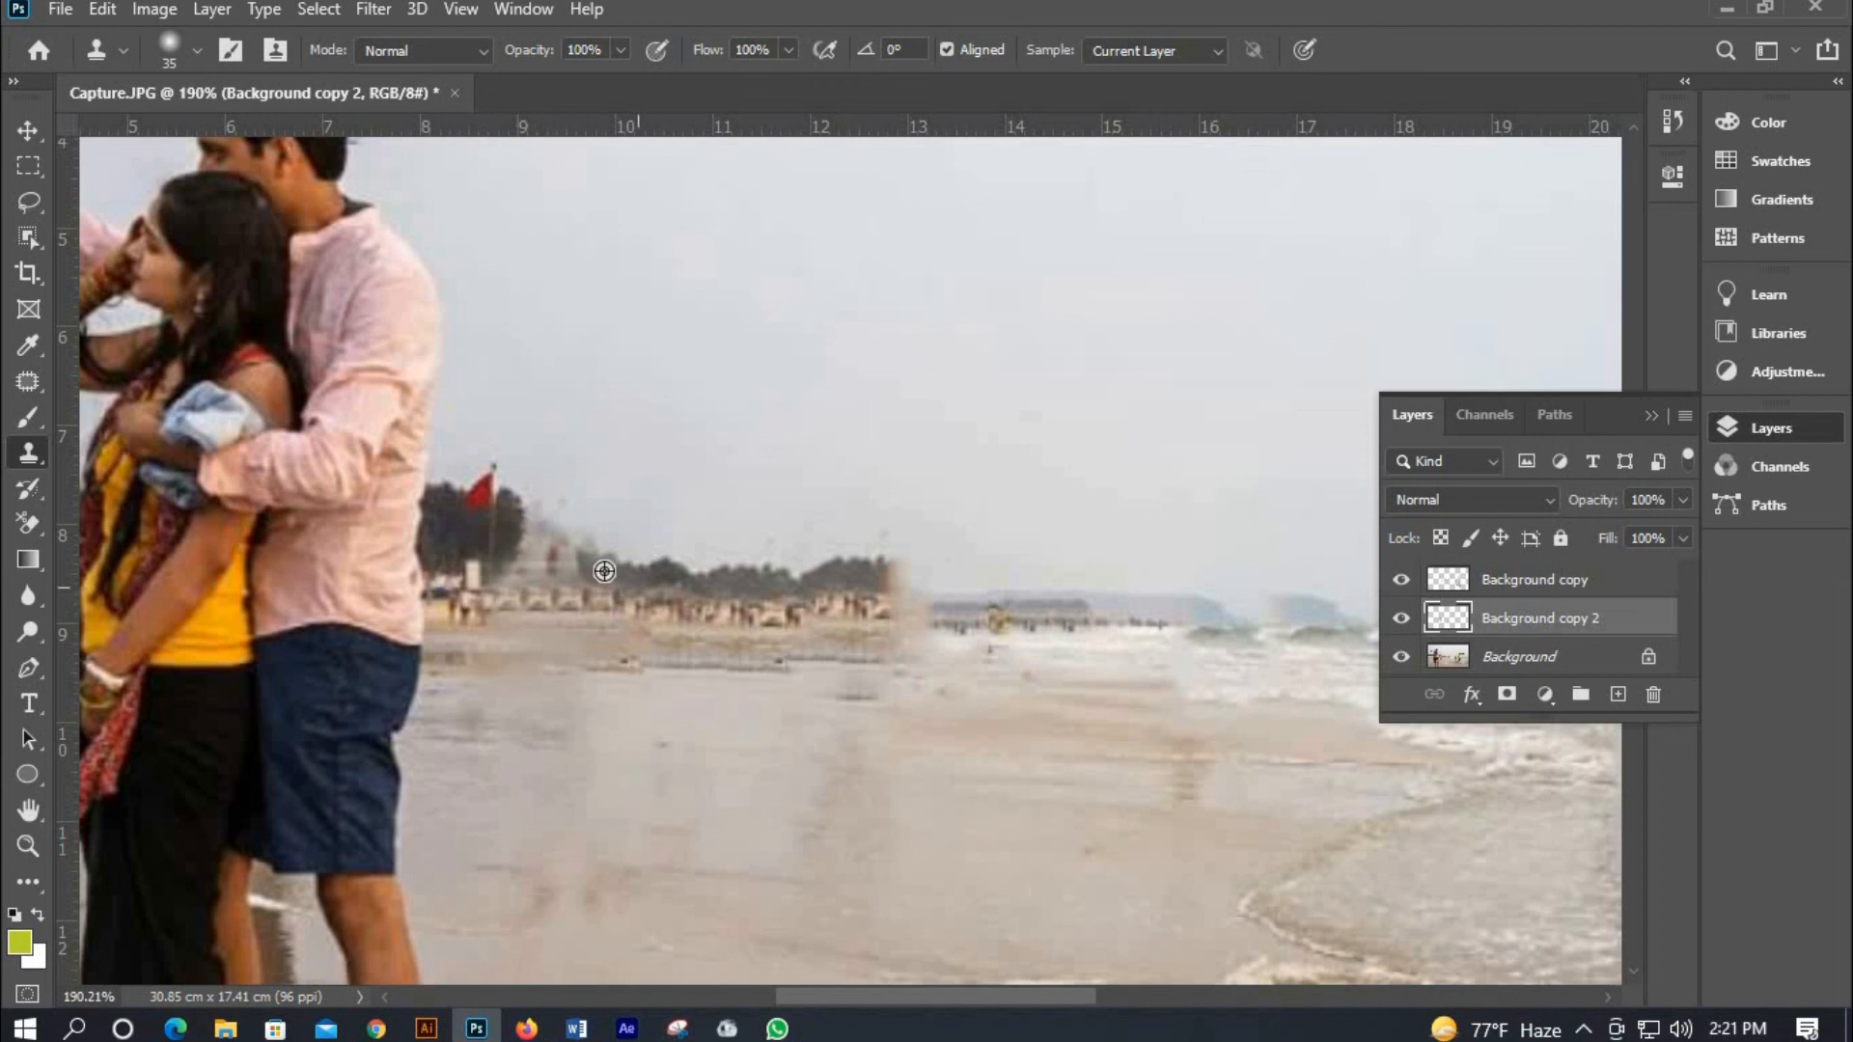
Examine the whole retouched beach photo.
{"action": "scroll", "coordinate": [826, 560], "scroll_direction": "down", "scroll_amount": 6}
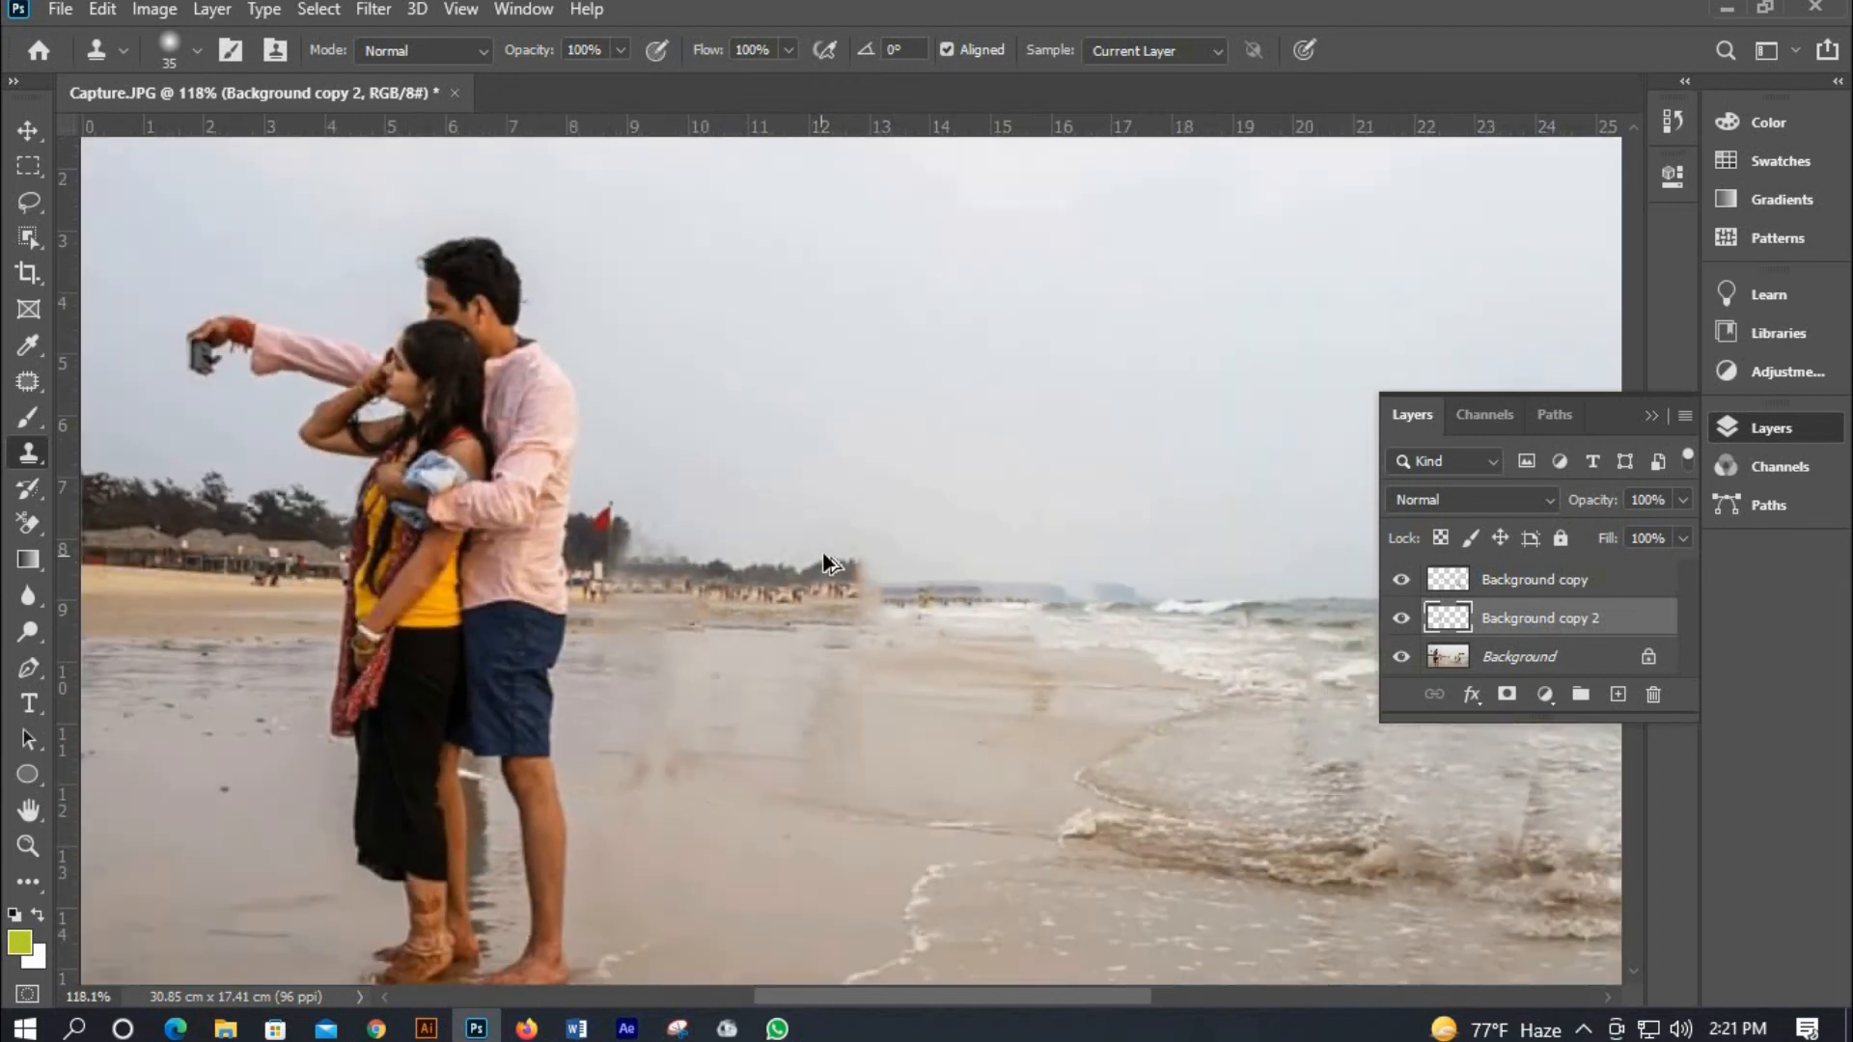
{"action": "scroll", "coordinate": [1255, 579], "scroll_direction": "down", "scroll_amount": 2}
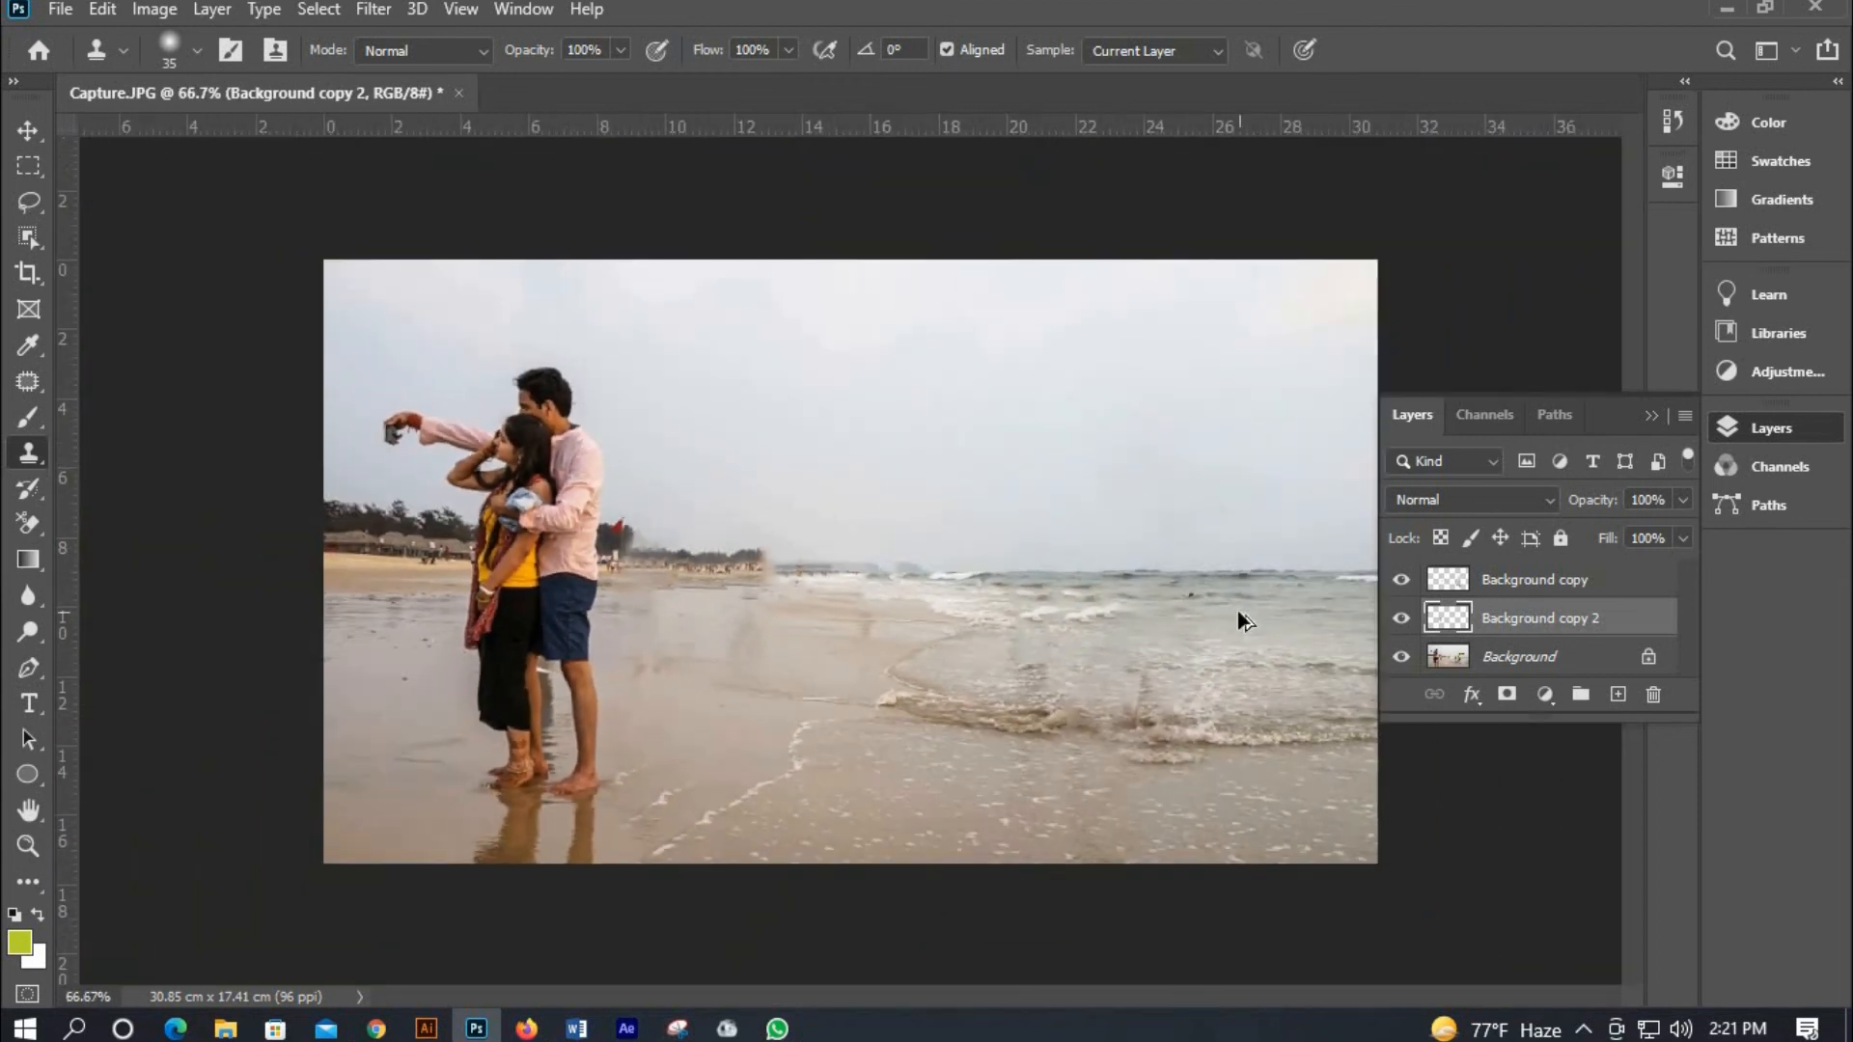
{"action": "scroll", "coordinate": [1237, 611], "scroll_direction": "up", "scroll_amount": 2}
{"action": "scroll", "coordinate": [1241, 605], "scroll_direction": "down", "scroll_amount": 3}
{"action": "scroll", "coordinate": [868, 676], "scroll_direction": "up", "scroll_amount": 2}
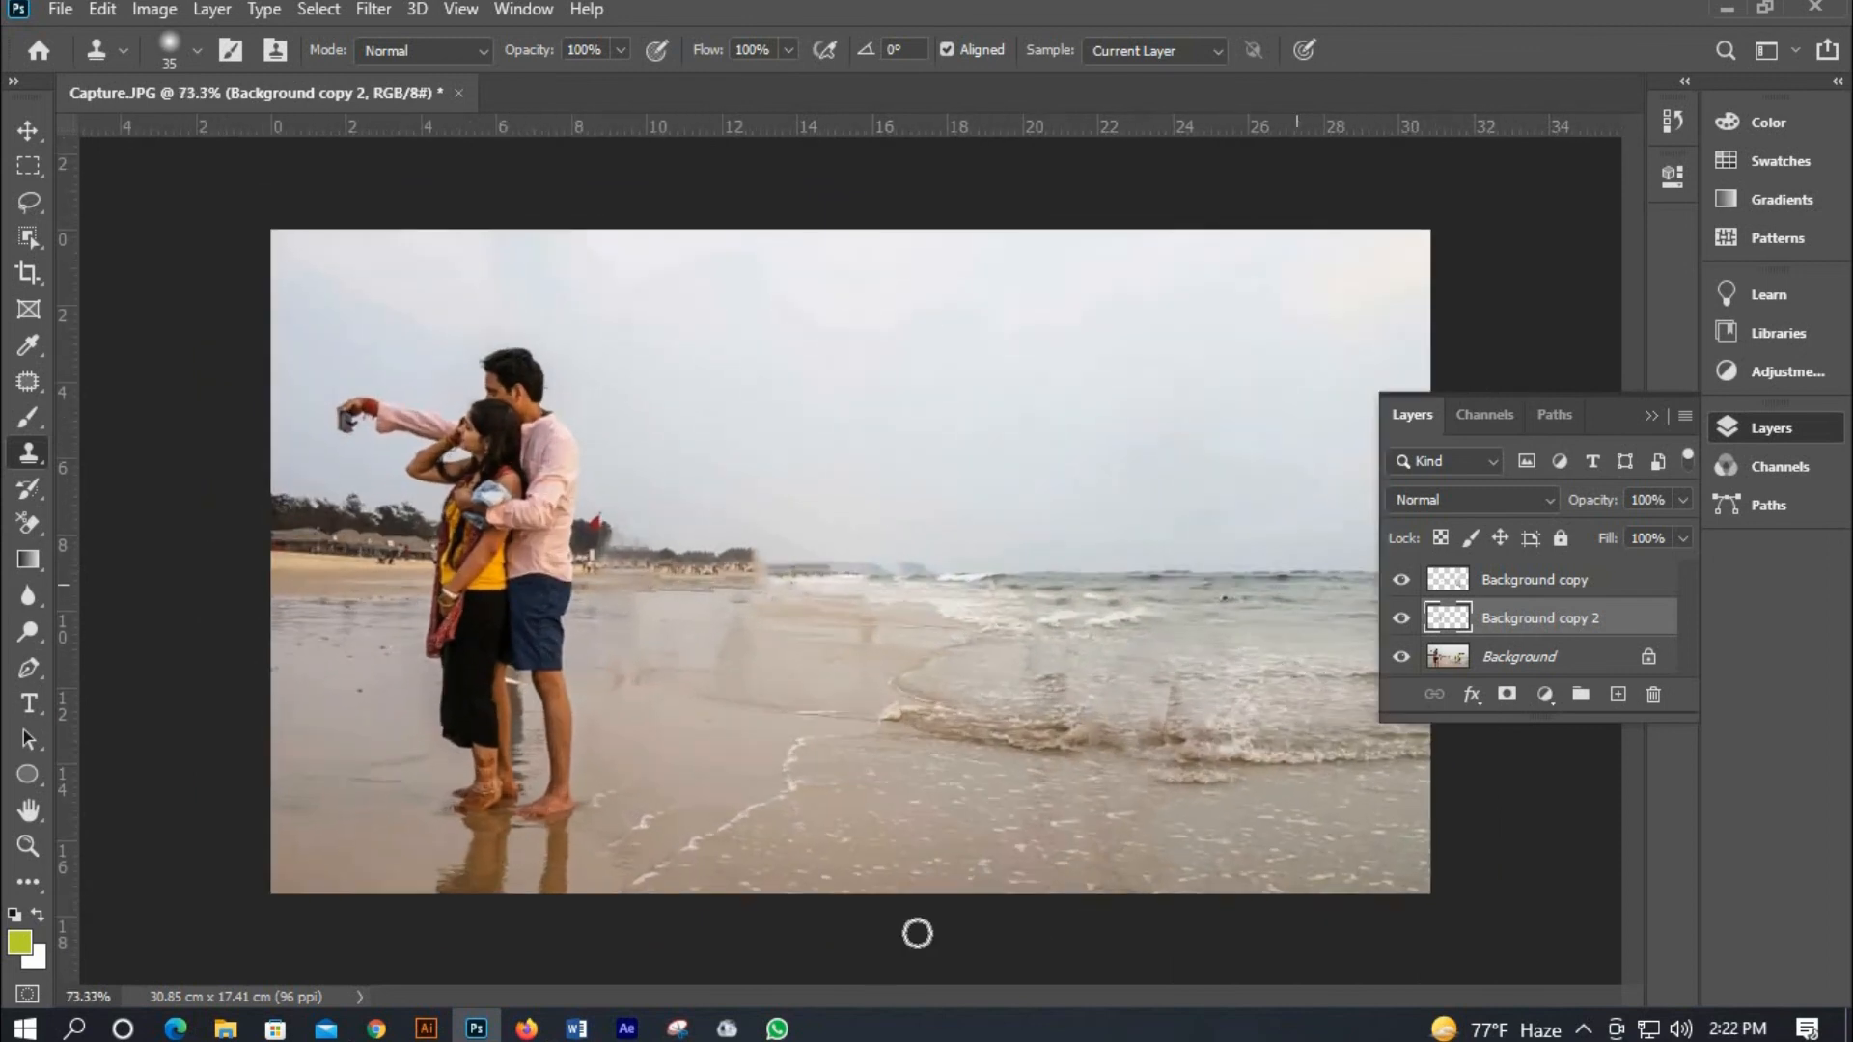
{"action": "scroll", "coordinate": [993, 770], "scroll_direction": "down", "scroll_amount": 2}
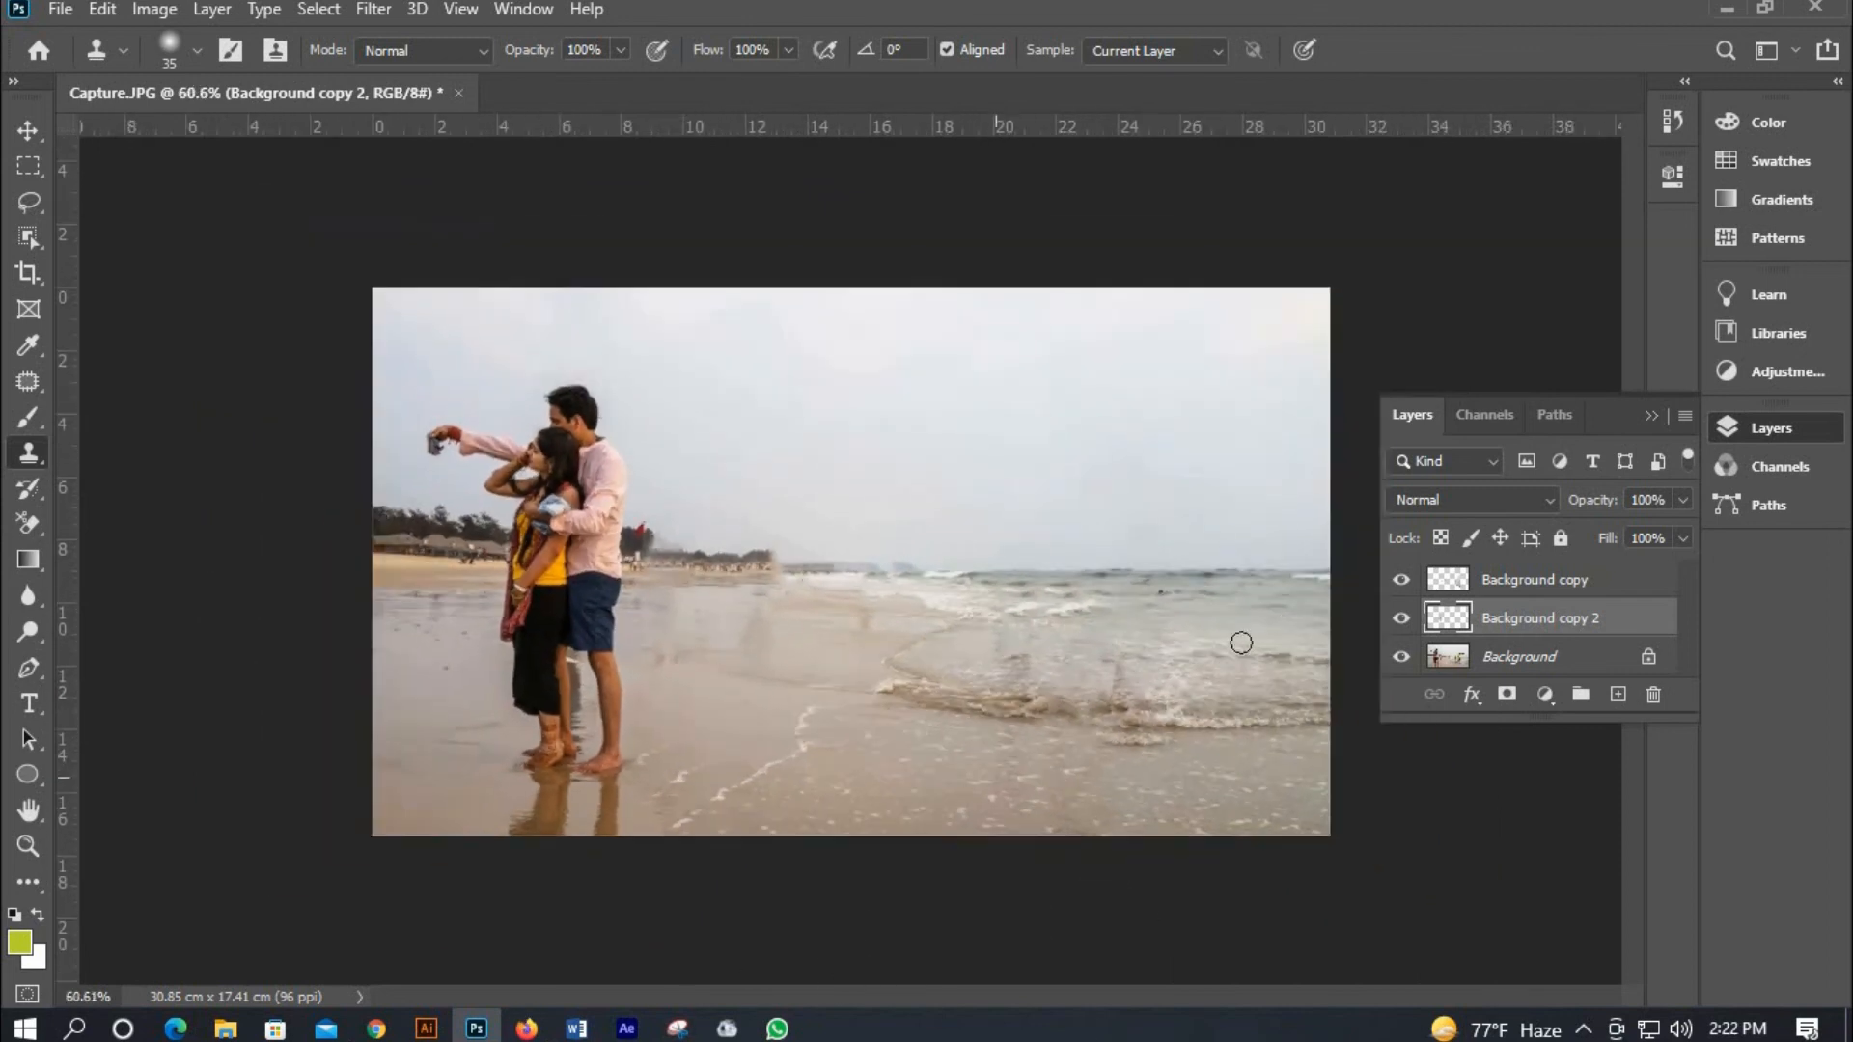
{"action": "scroll", "coordinate": [1358, 594], "scroll_direction": "up", "scroll_amount": 1}
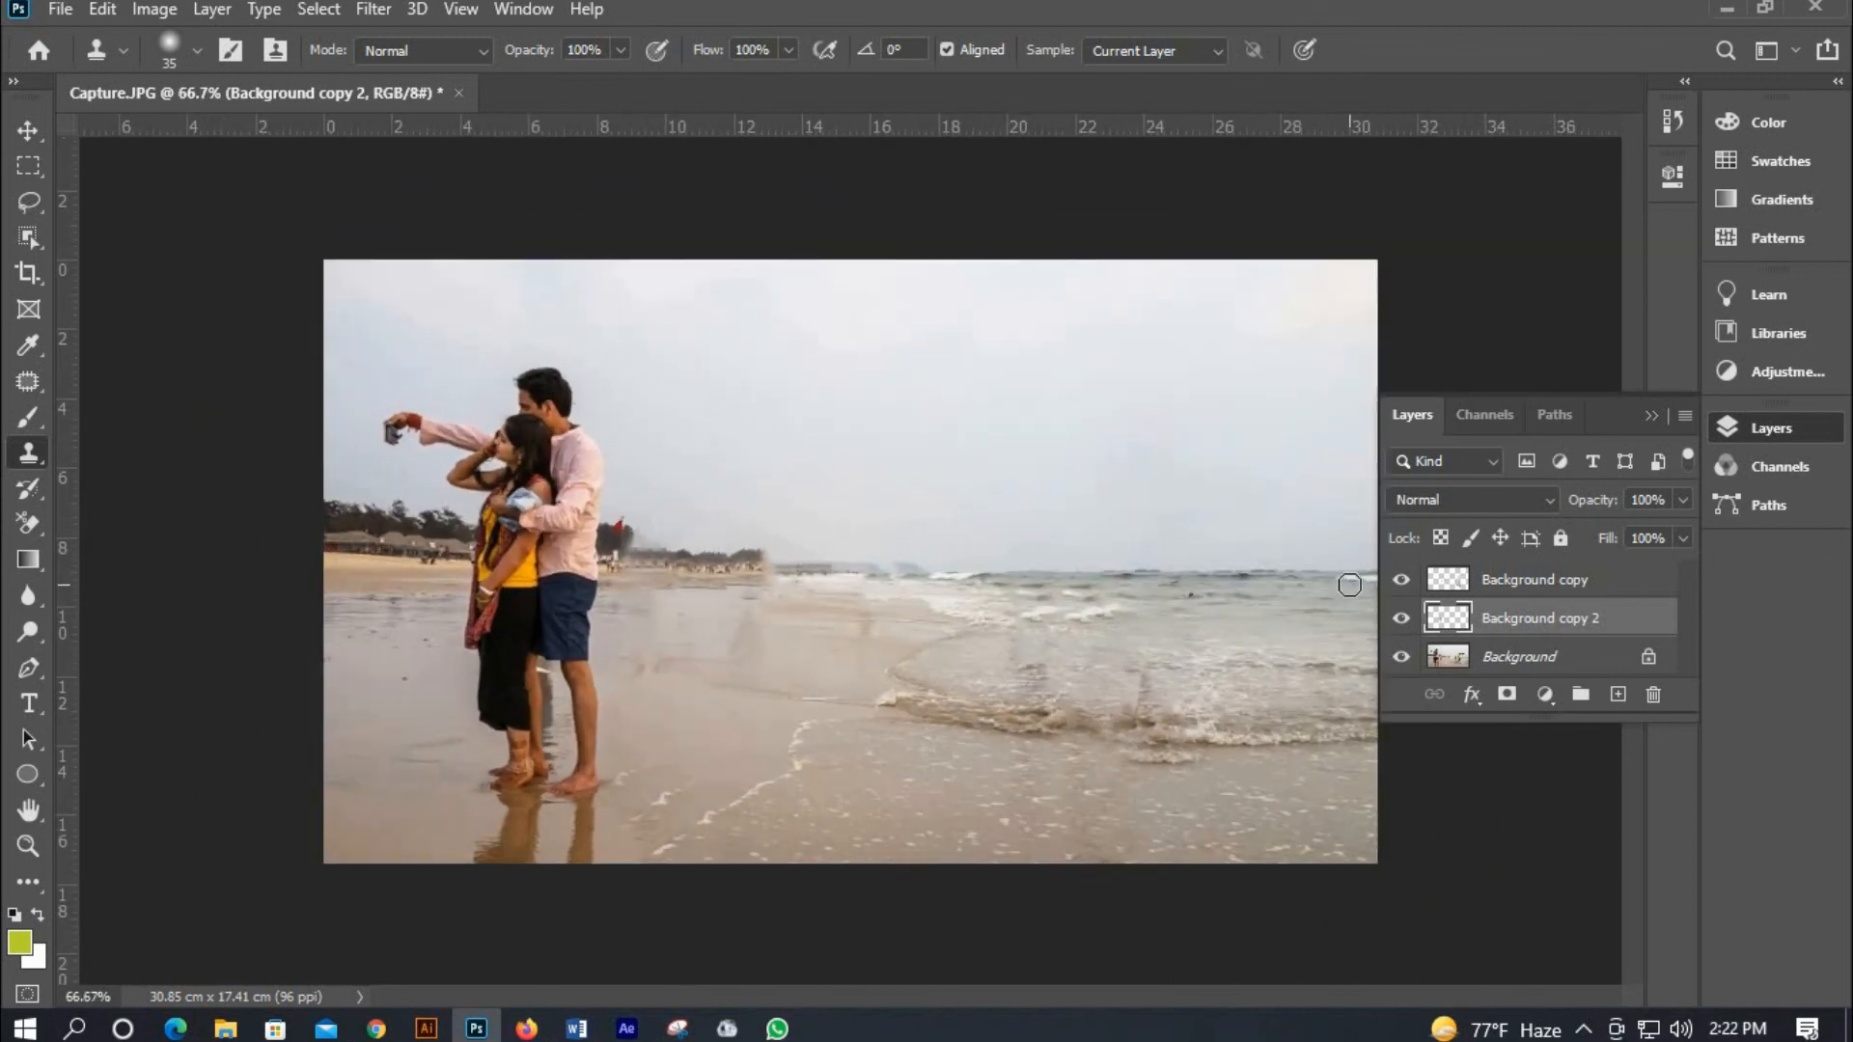